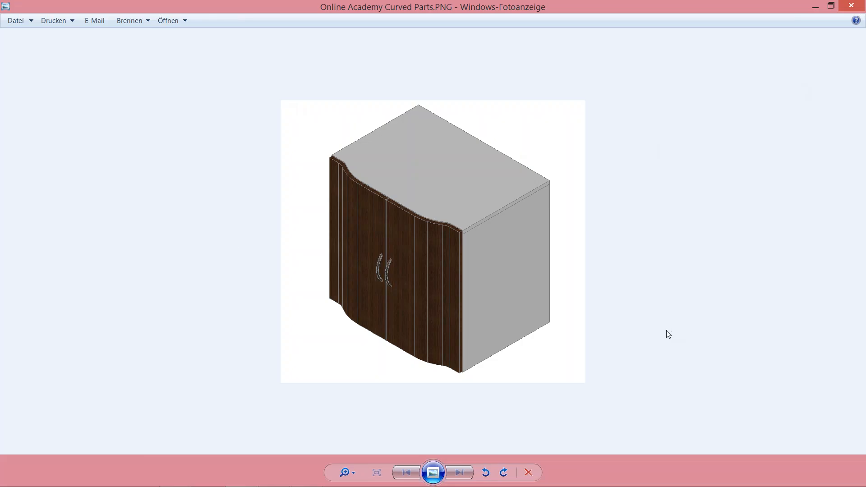
Step: Minimize the reference picture of the curved cabinet and switch to the imos CAD drawing
left_click(815, 7)
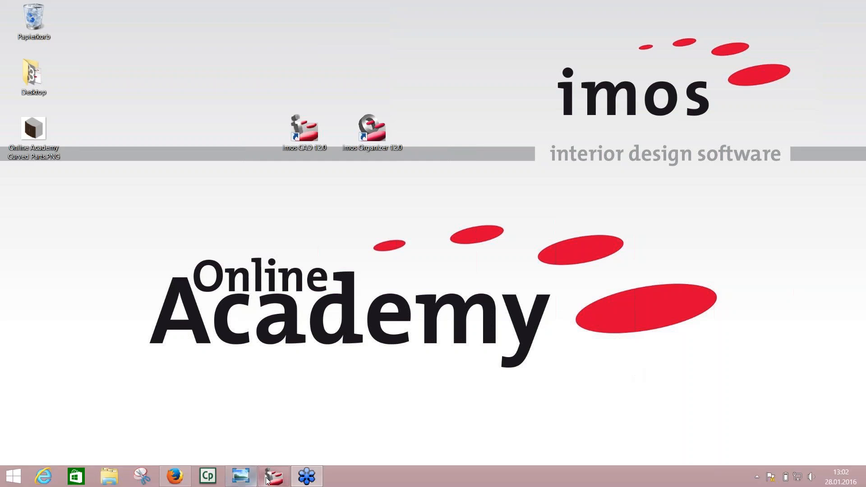
left_click(268, 478)
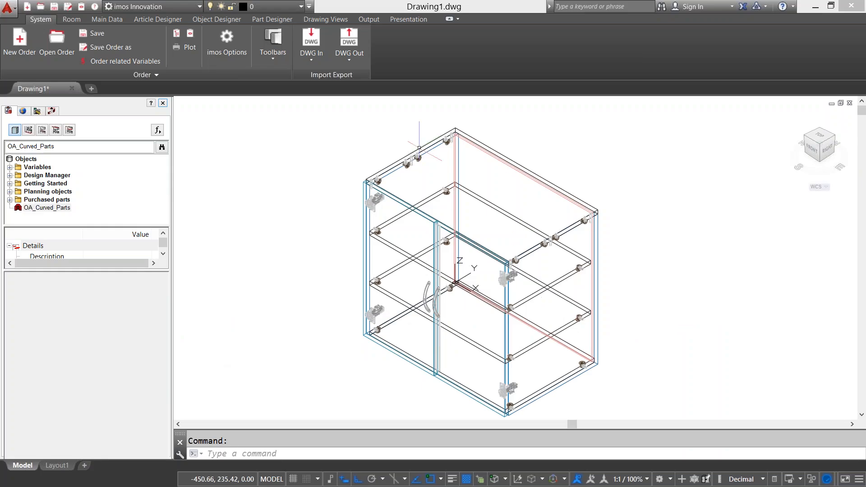
Step: Preview the cabinet in the Realistic visual style and return it to 2D Wireframe
left_click(413, 20)
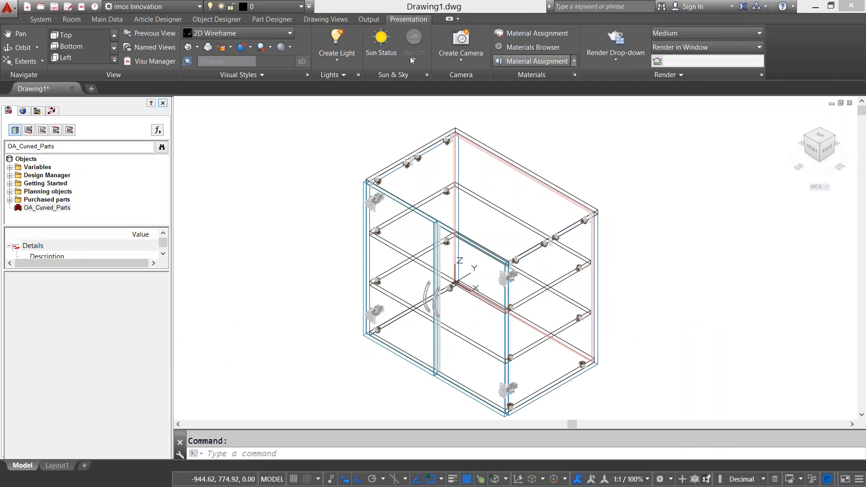
left_click(280, 34)
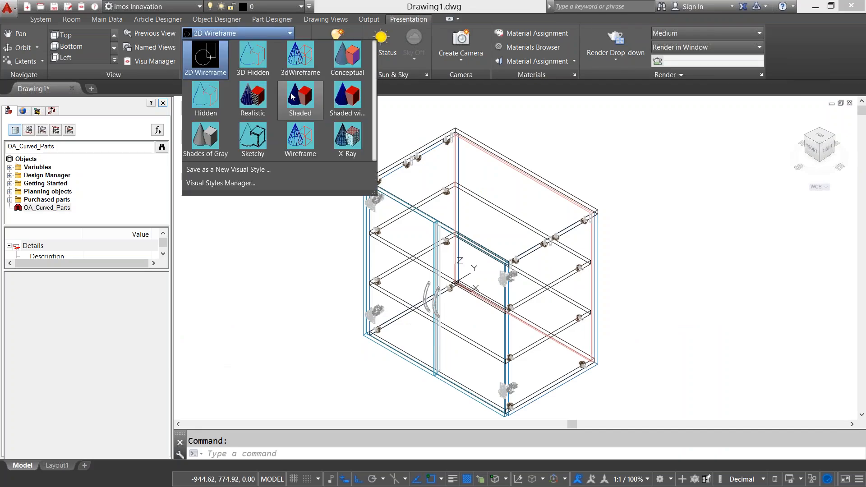
left_click(268, 113)
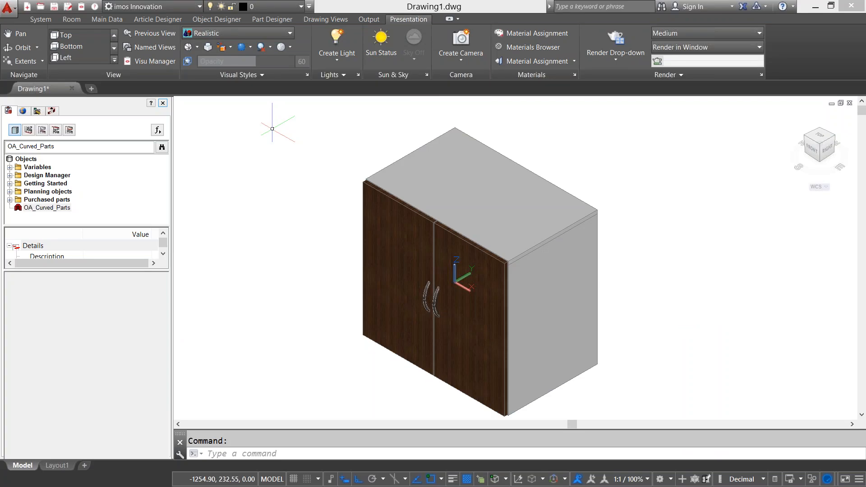
left_click(382, 289)
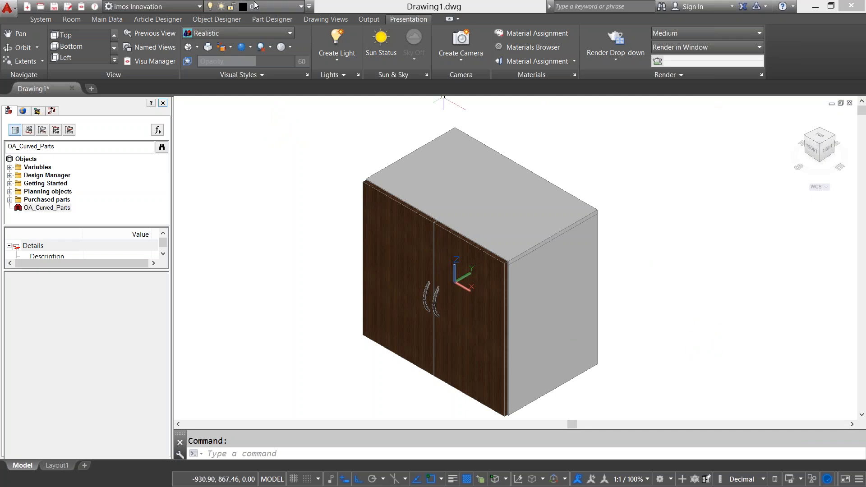
left_click(229, 34)
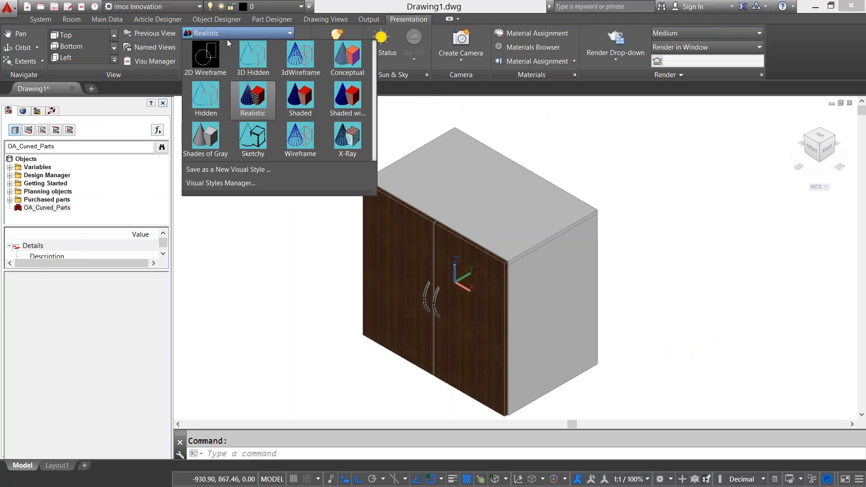
left_click(206, 58)
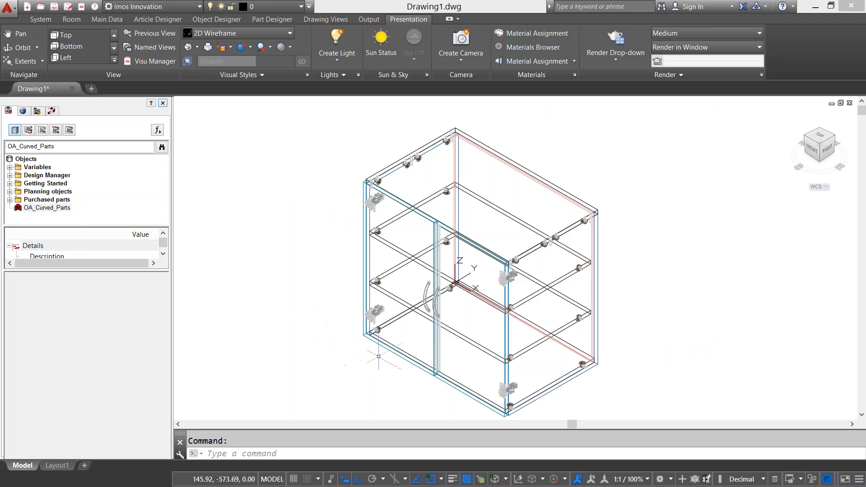
Step: Start a polyline at the cabinet's lower front-left corner with an 80-long first segment running along the front edge
mouse_move(363, 364)
middle_mouse_down()
mouse_move(373, 354)
mouse_move(371, 312)
middle_mouse_up()
scroll(373, 308, "up", 10)
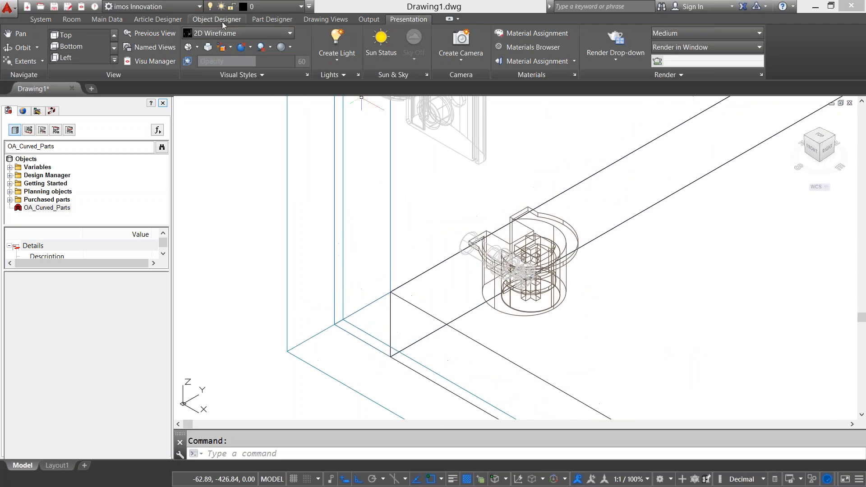
left_click(163, 19)
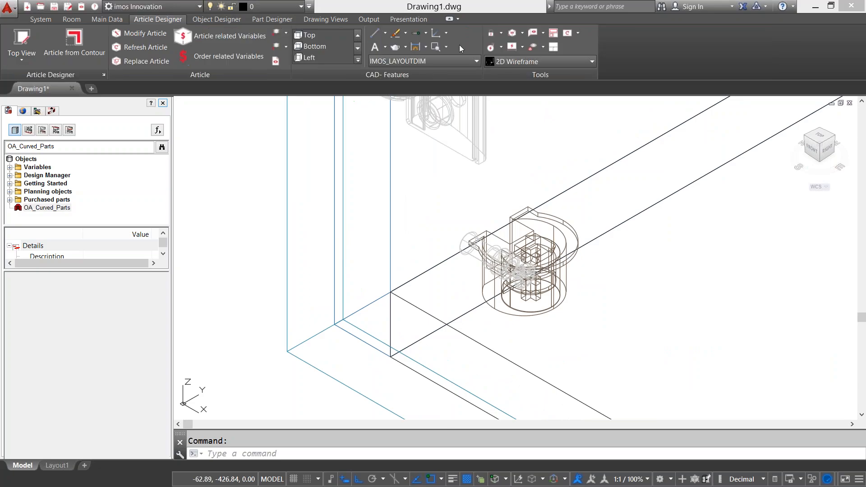
left_click(386, 34)
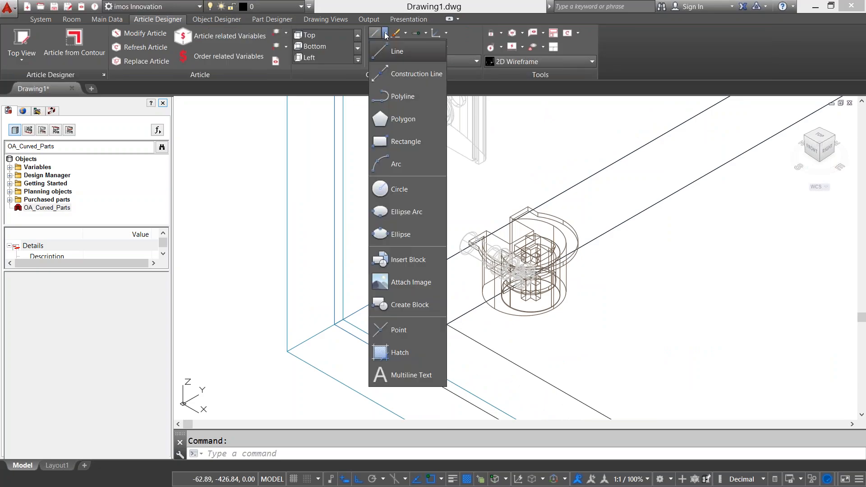
left_click(392, 96)
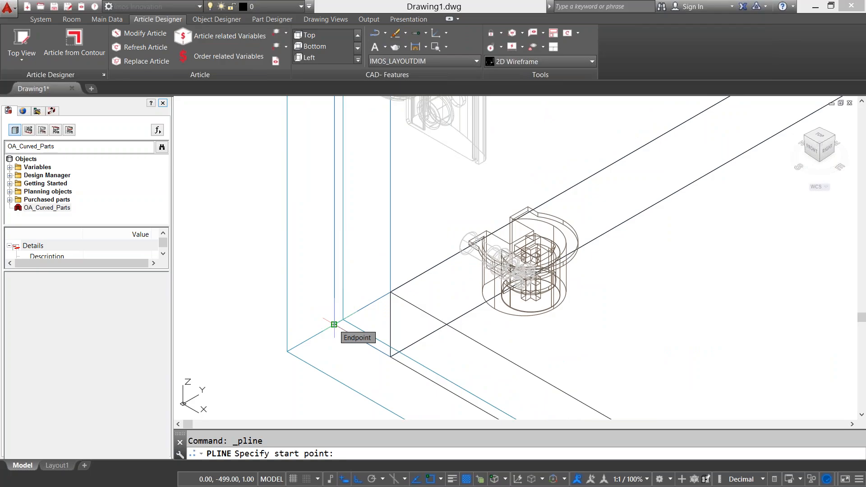
left_click(334, 324)
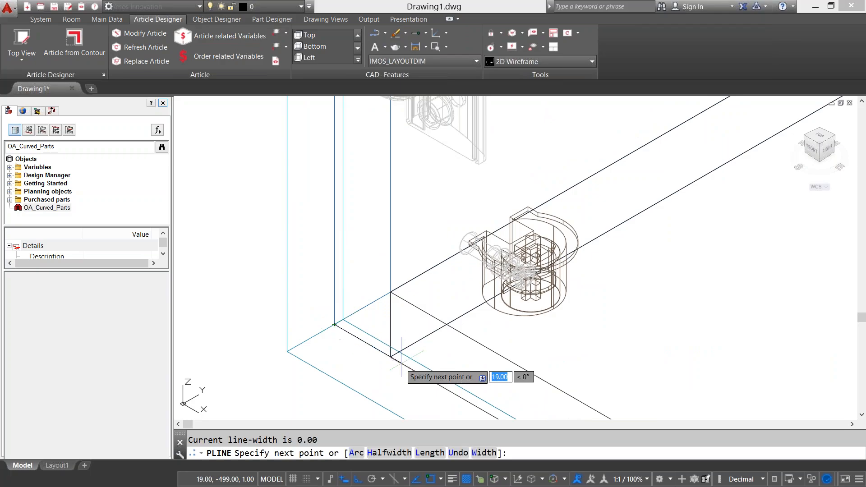
middle_click_drag(401, 362, 352, 248)
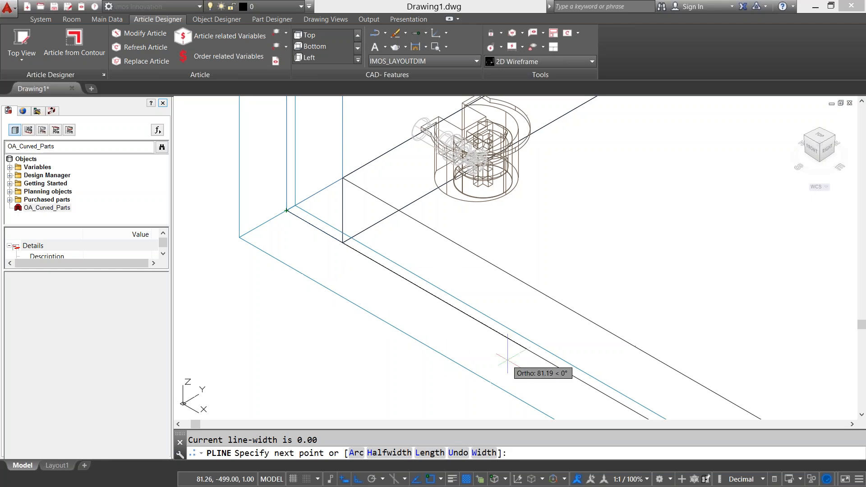
type("80")
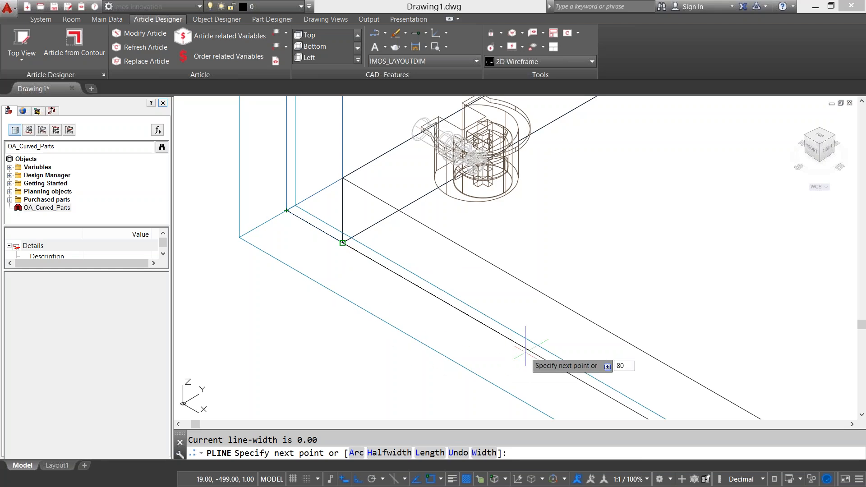
key("Return")
Step: Continue the polyline 50 outward from the cabinet front and 320 parallel to it, and end it there
scroll(534, 355, "down", 6)
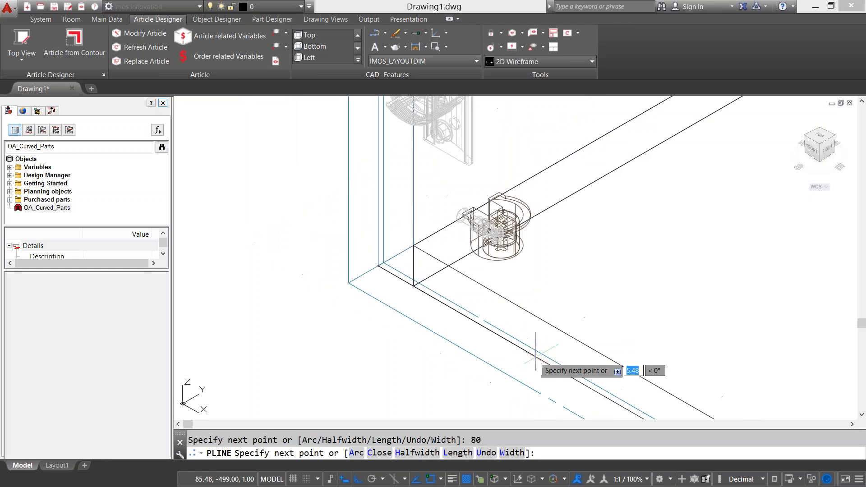
middle_click_drag(532, 352, 426, 278)
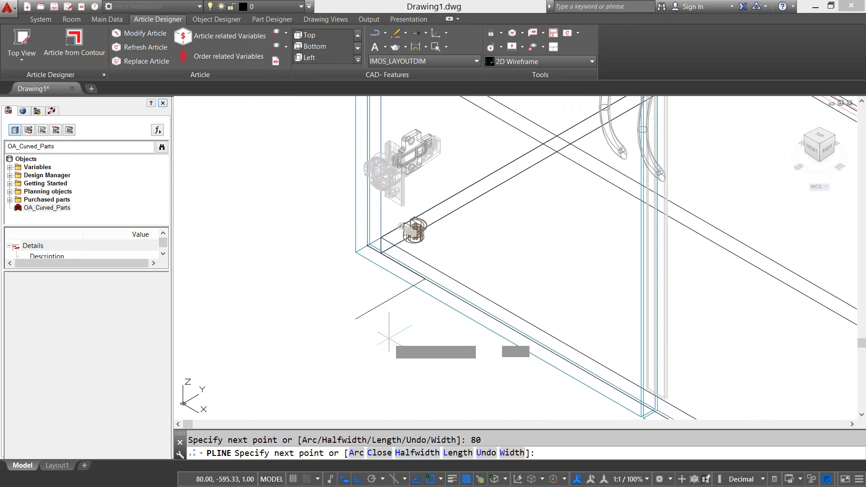
type("50")
key("Return")
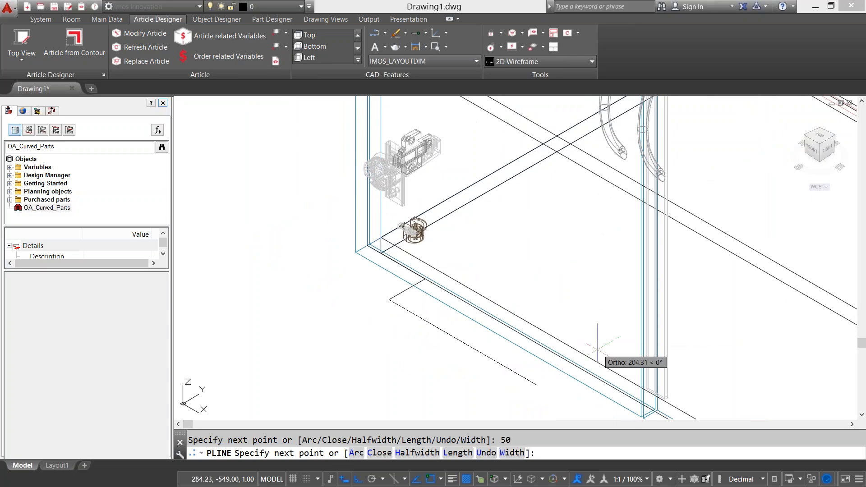
middle_click_drag(571, 358, 525, 272)
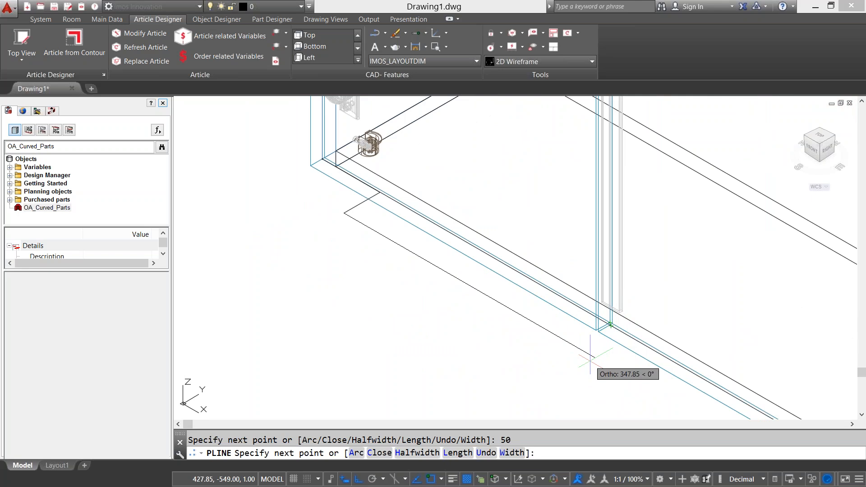
type("320")
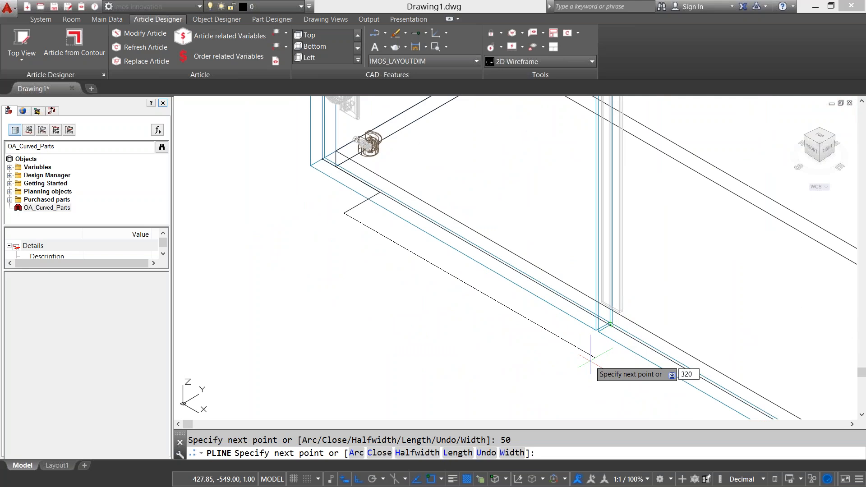
key("Return")
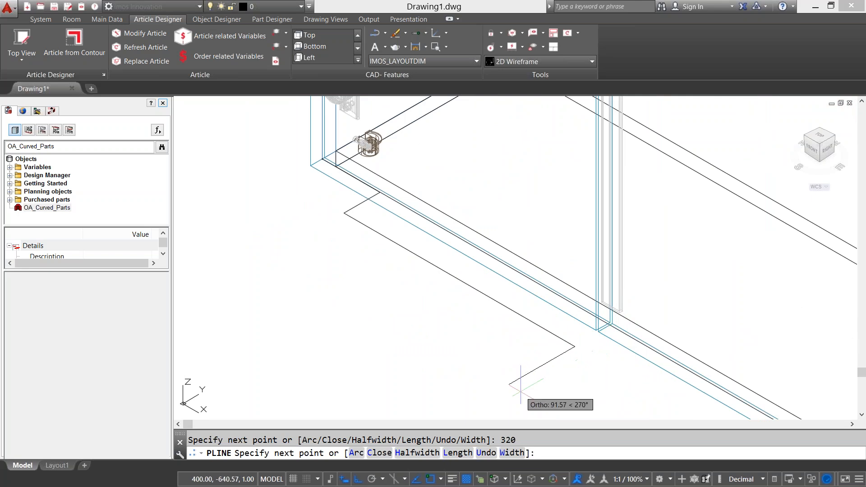
key("Escape")
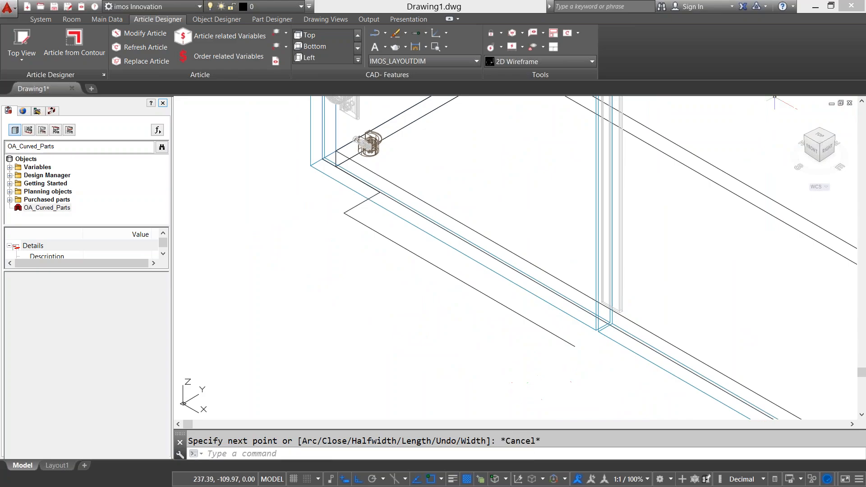
Step: In the top view, move the stepped polyline 30 straight outward from the cabinet front
left_click(820, 137)
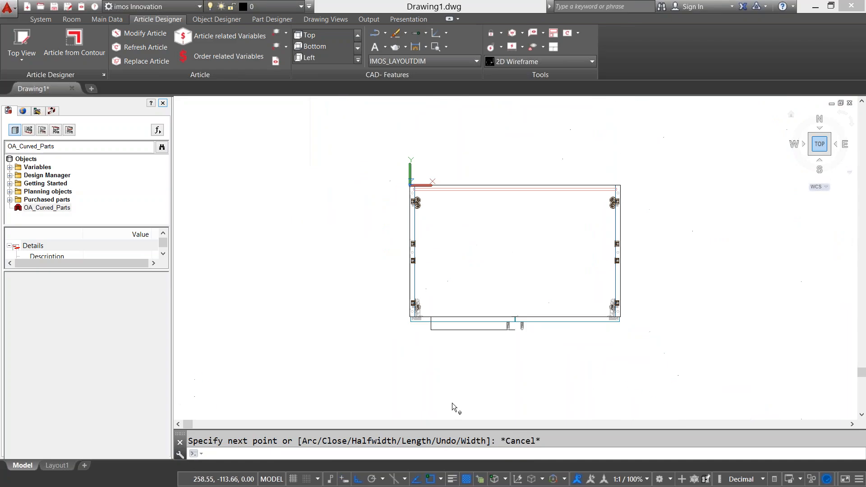
scroll(465, 345, "up", 2)
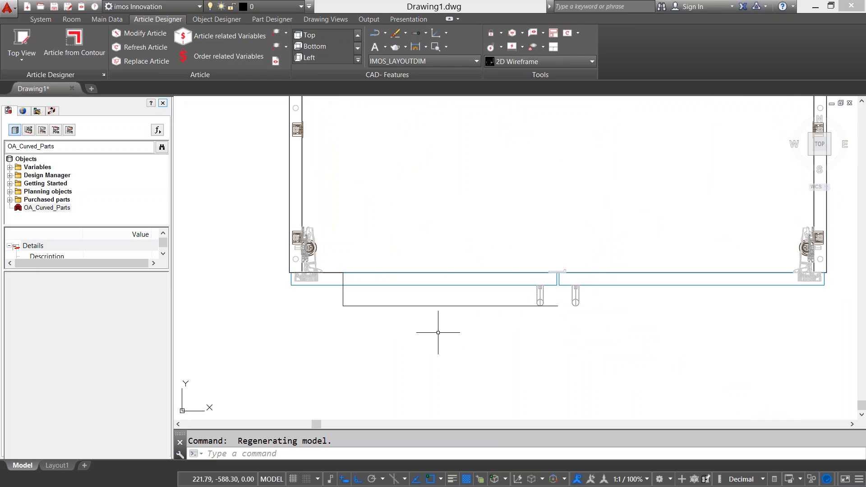
left_click(436, 306)
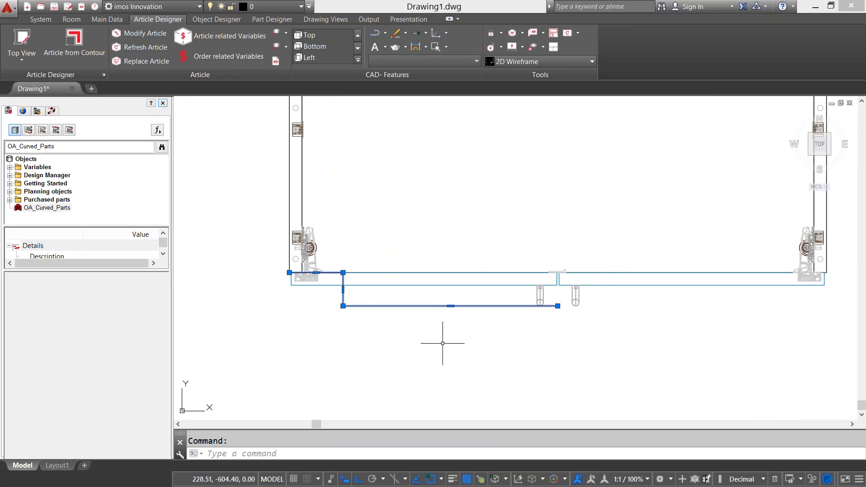
right_click(420, 330)
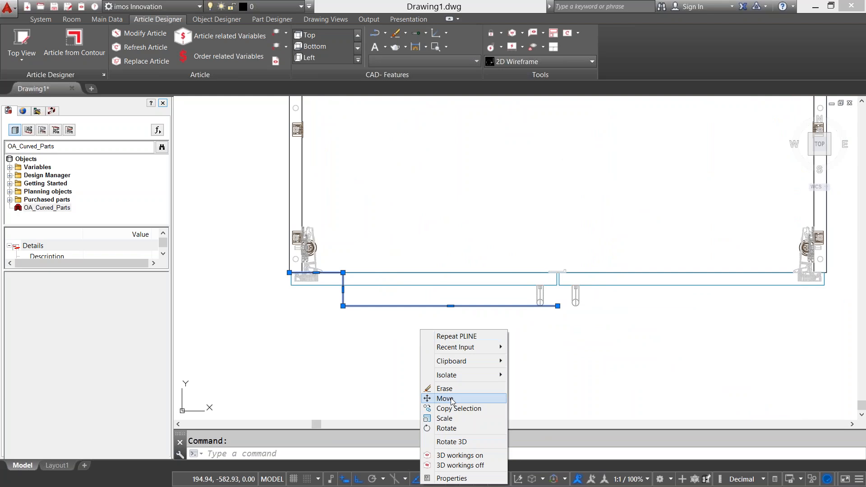
left_click(446, 398)
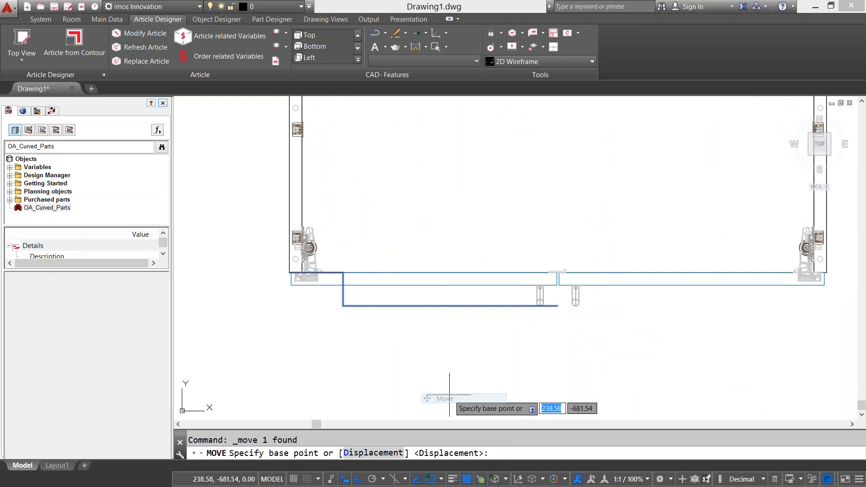
left_click(450, 307)
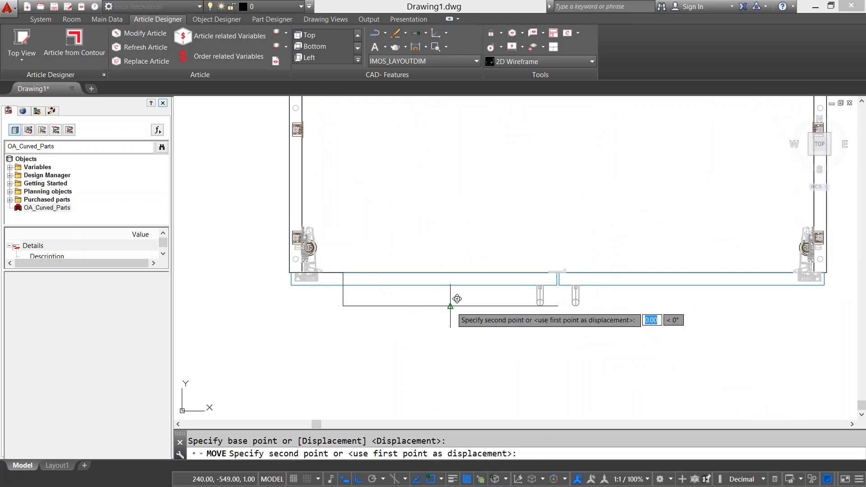
type("30")
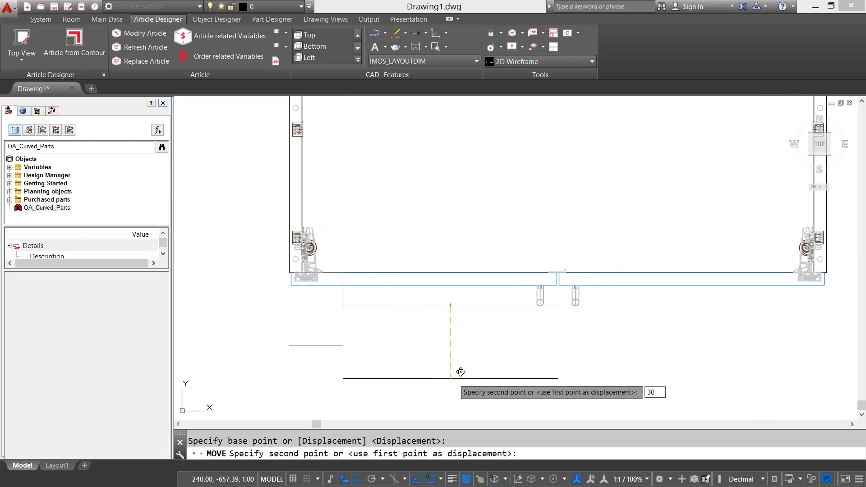
key("Return")
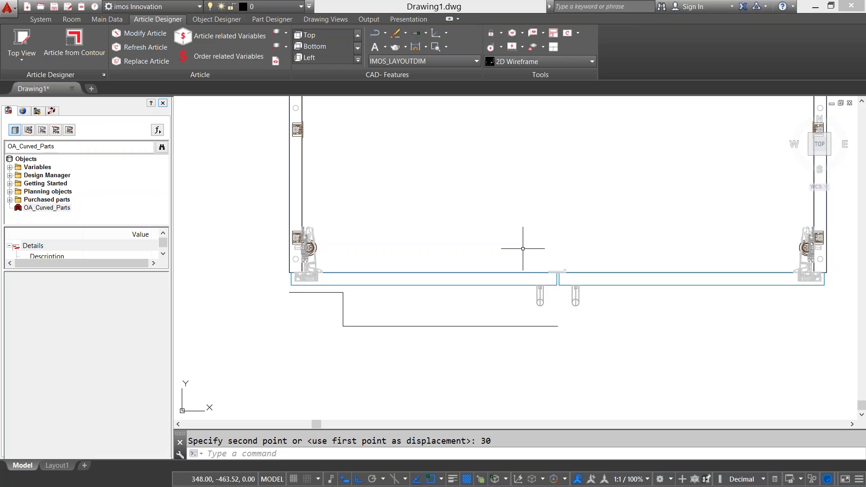
Step: Draw a circle of radius 80 in the free space in front of the stepped polyline
scroll(500, 390, "down", 2)
middle_click_drag(501, 384, 482, 260)
left_click(386, 36)
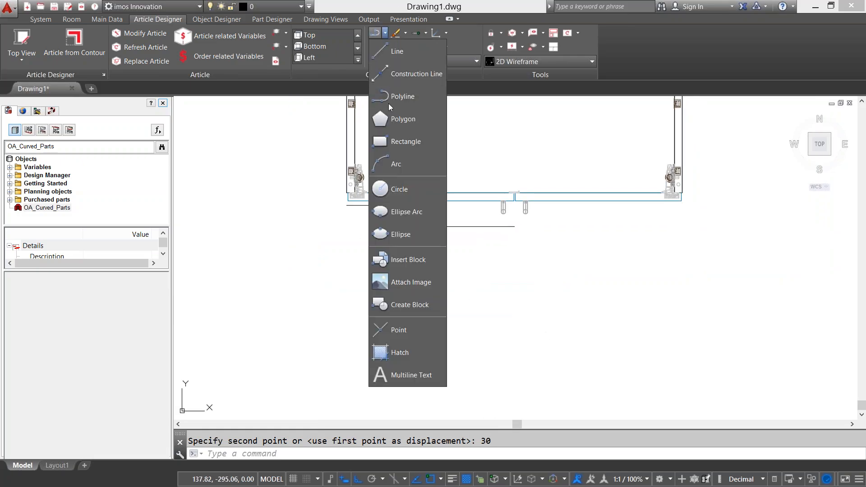
left_click(399, 188)
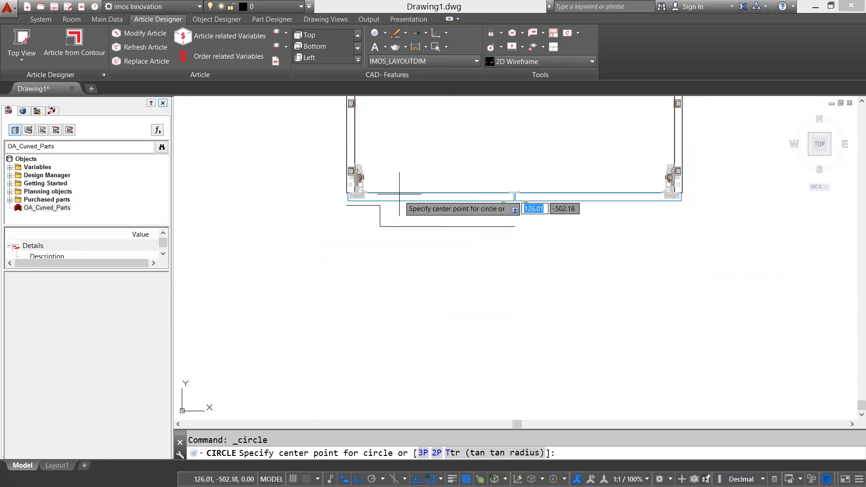
left_click(388, 336)
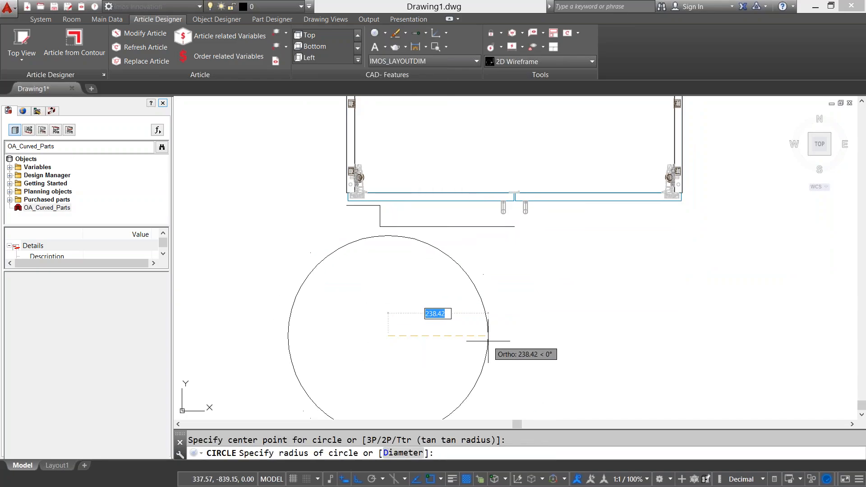
left_click(489, 341)
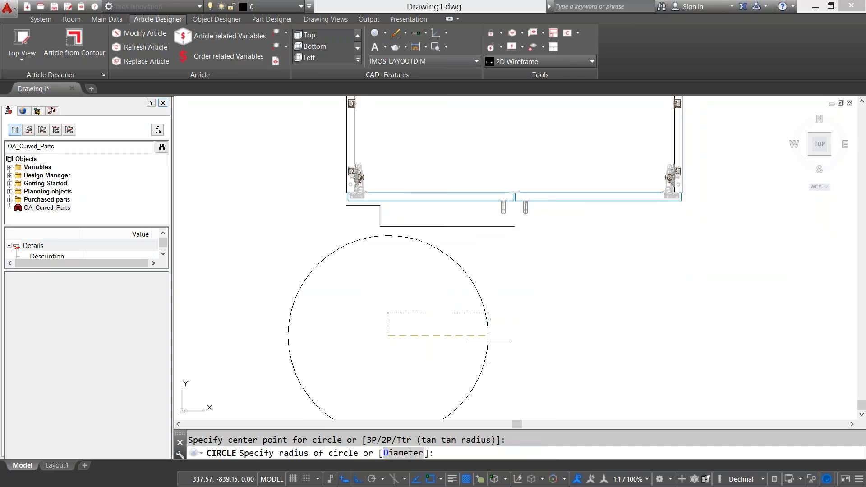
type("80")
key("Return")
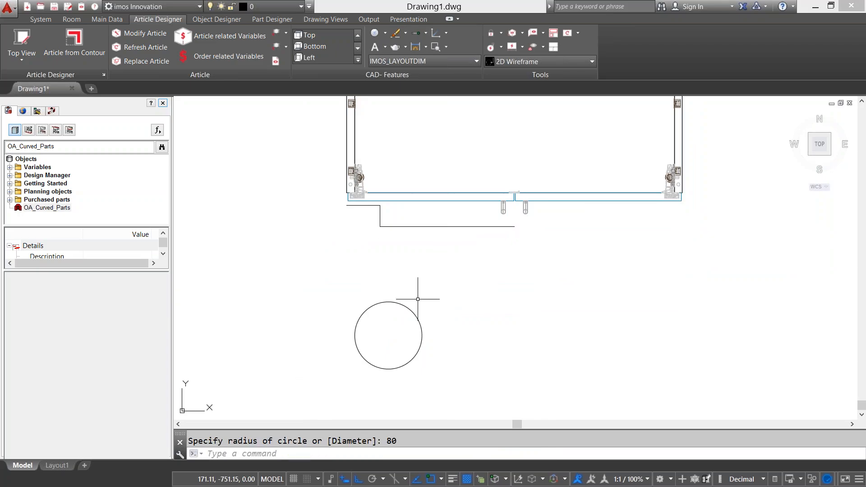
Step: Move the radius 80 circle by its quadrant nearest the cabinet onto the end of the stepped polyline's 80-long first segment
left_click(404, 306)
right_click(436, 305)
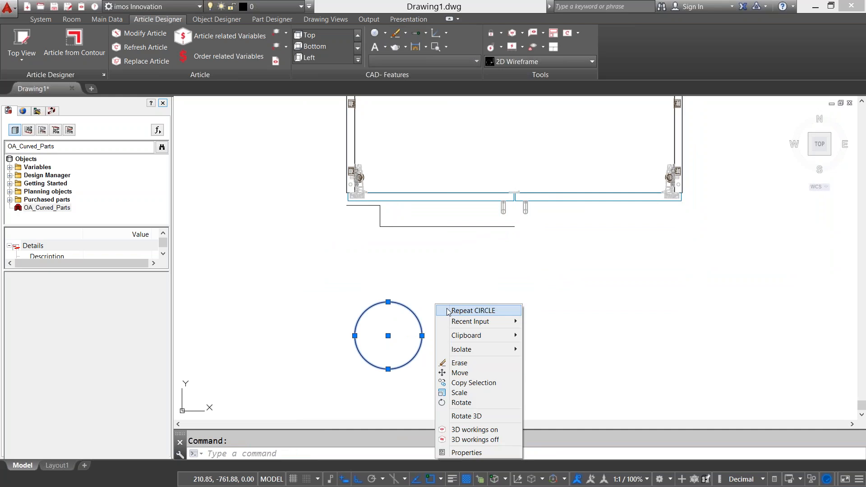
left_click(451, 369)
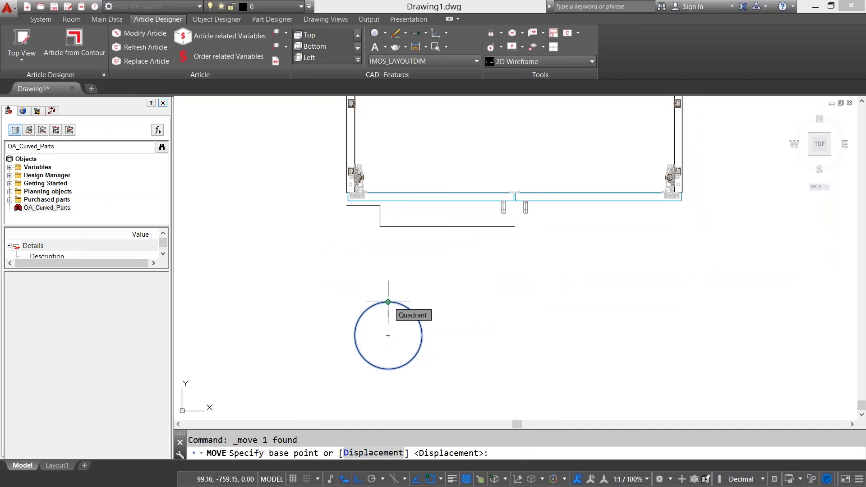
left_click(388, 301)
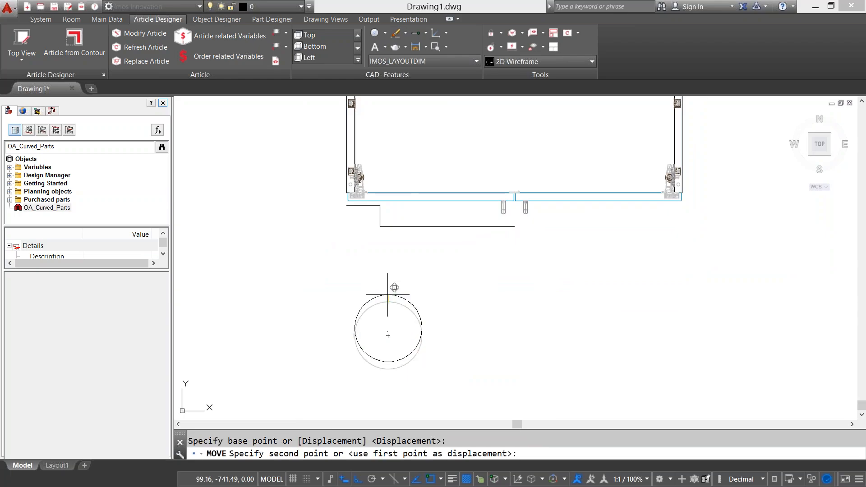
scroll(388, 208, "up", 2)
scroll(380, 206, "up", 5)
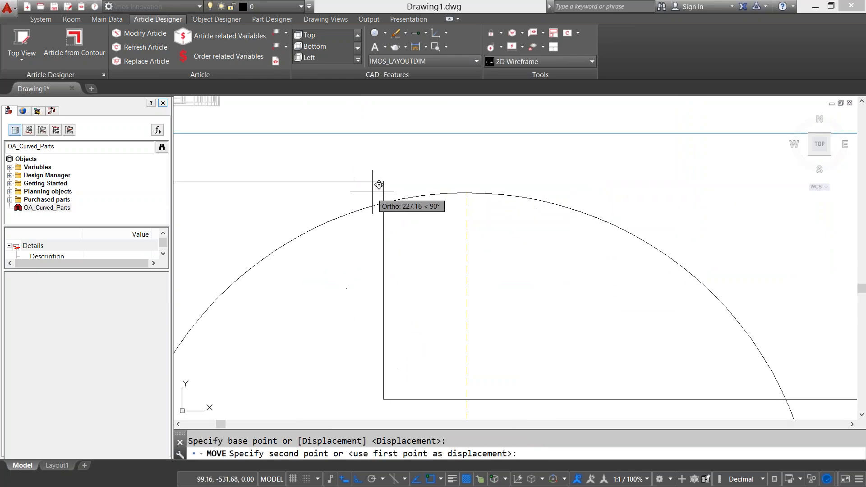
left_click(383, 181)
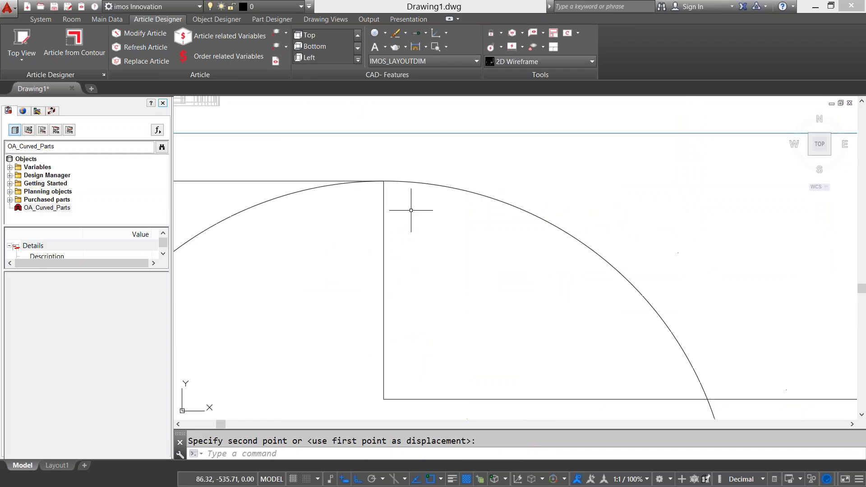
Step: Move the circle 20 back along the polyline's first segment, toward the cabinet's left side
scroll(441, 209, "down", 5)
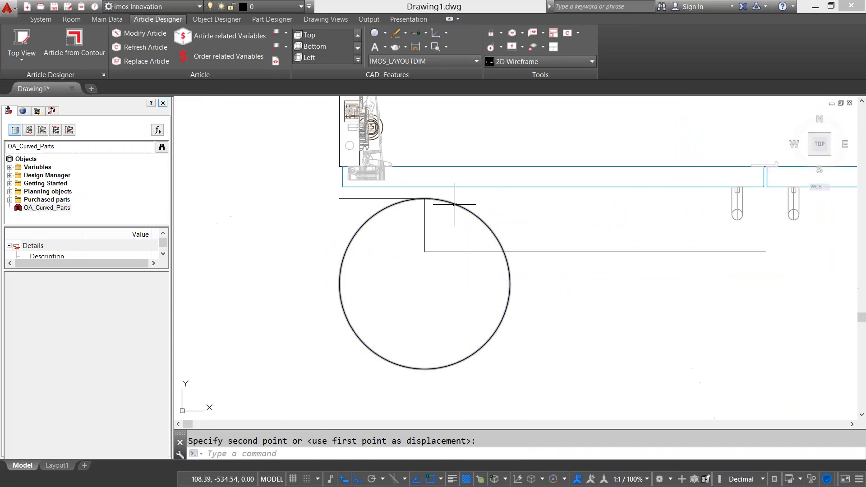
left_click(454, 205)
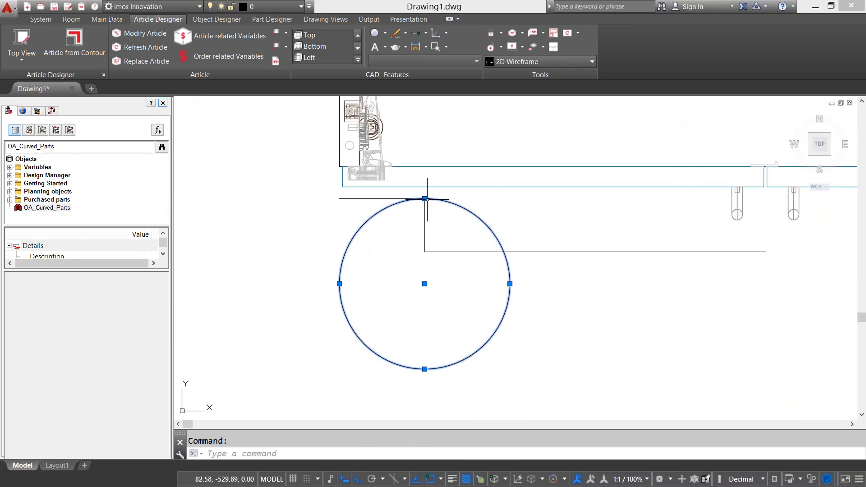
right_click(455, 199)
left_click(481, 268)
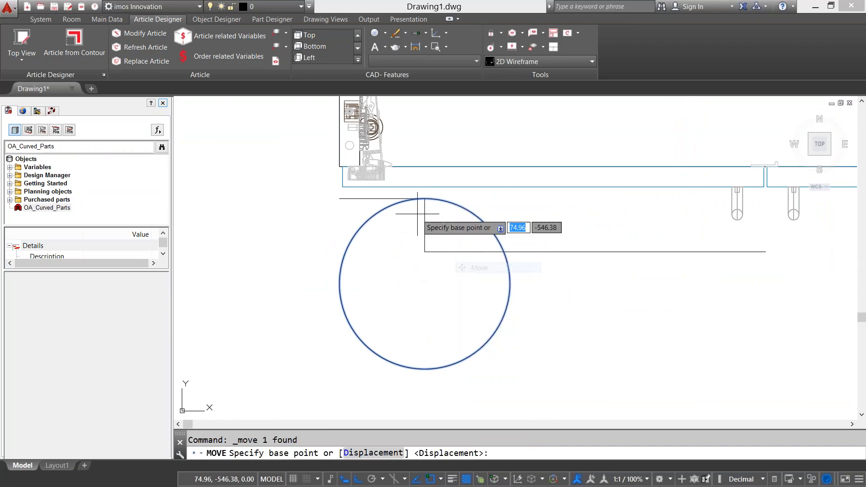
left_click(425, 199)
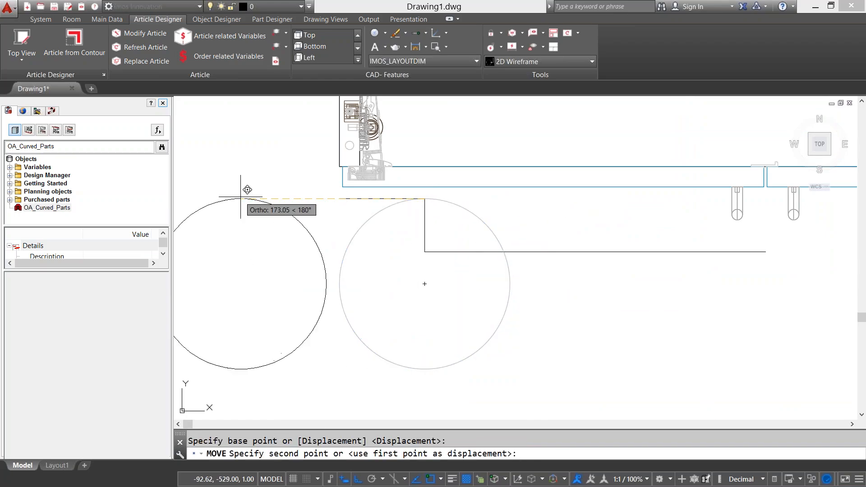
type("20")
key("Return")
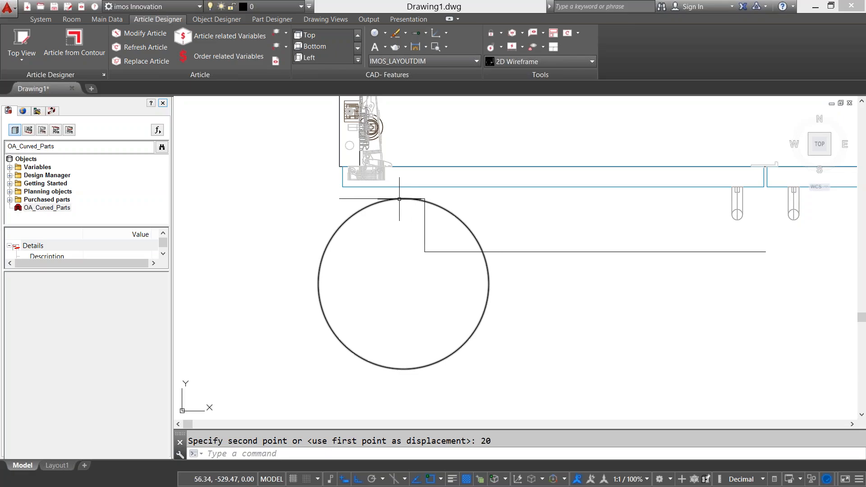
Step: Draw a tangent-tangent-radius circle of radius 225 touching the small circle and the polyline's long segment
scroll(399, 199, "down", 5)
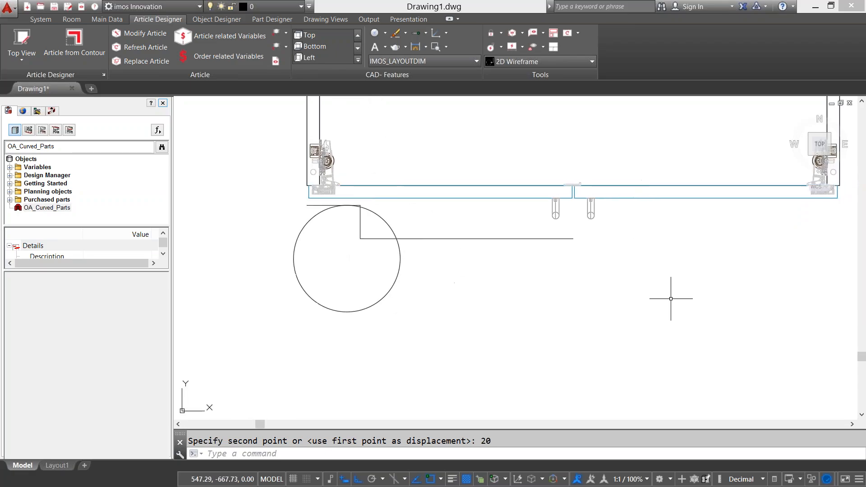
left_click(374, 35)
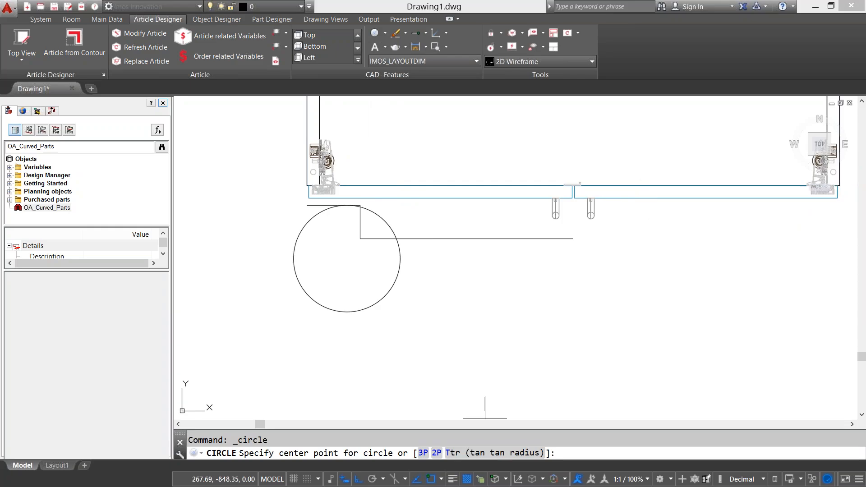
left_click(493, 455)
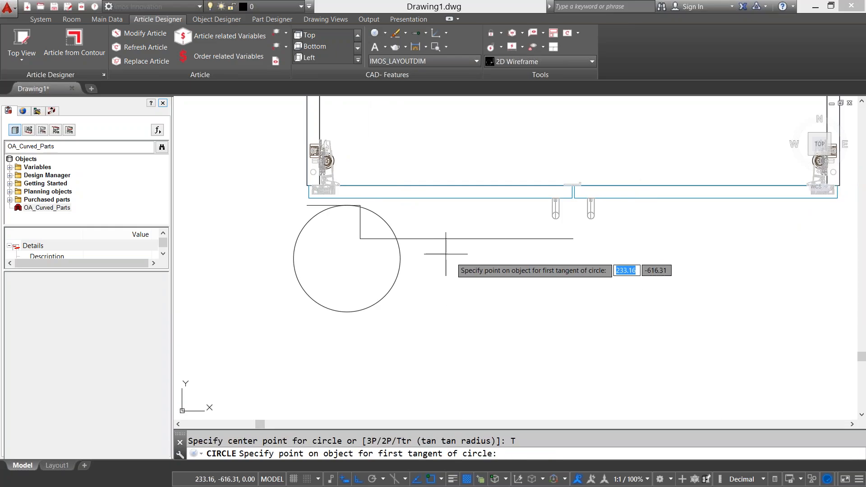
left_click(384, 223)
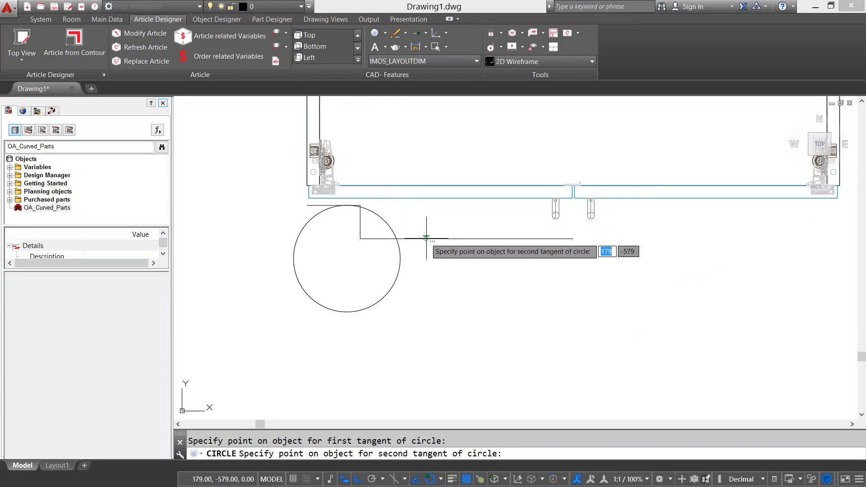
left_click(426, 239)
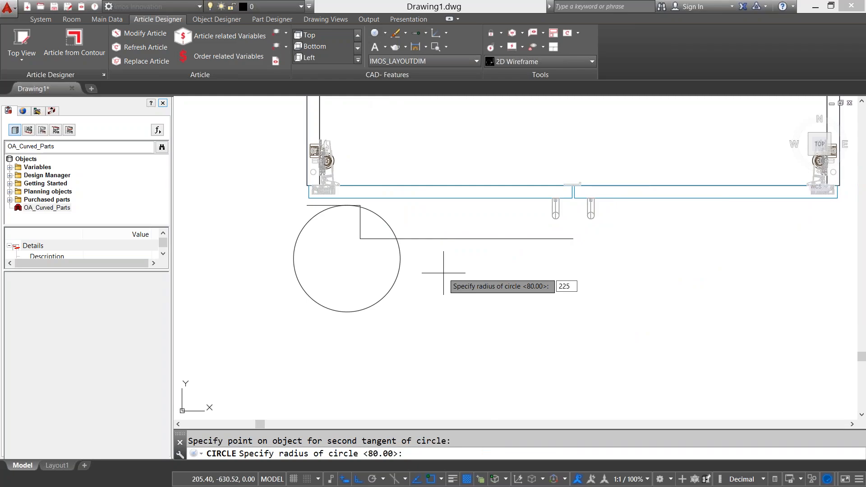
key("Return")
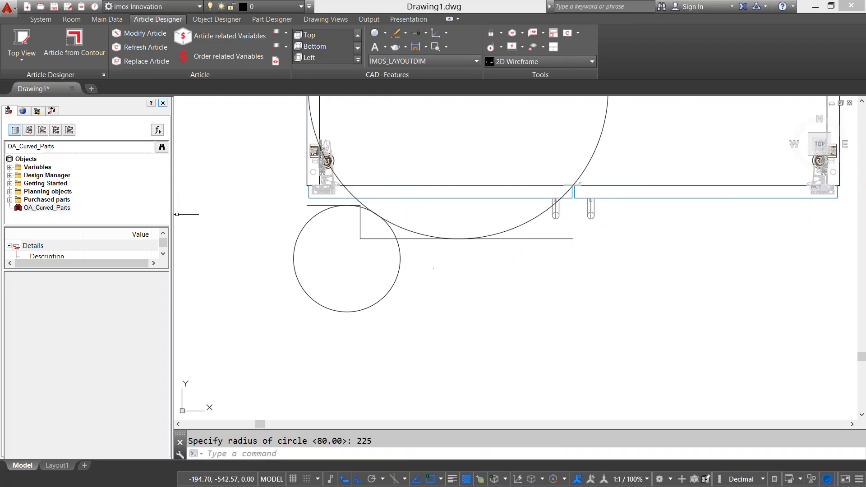
Step: Using the small circle and stepped polyline as cutting edges, trim away the polyline's riser and the start of its long segment inside the circle
scroll(328, 299, "down", 2)
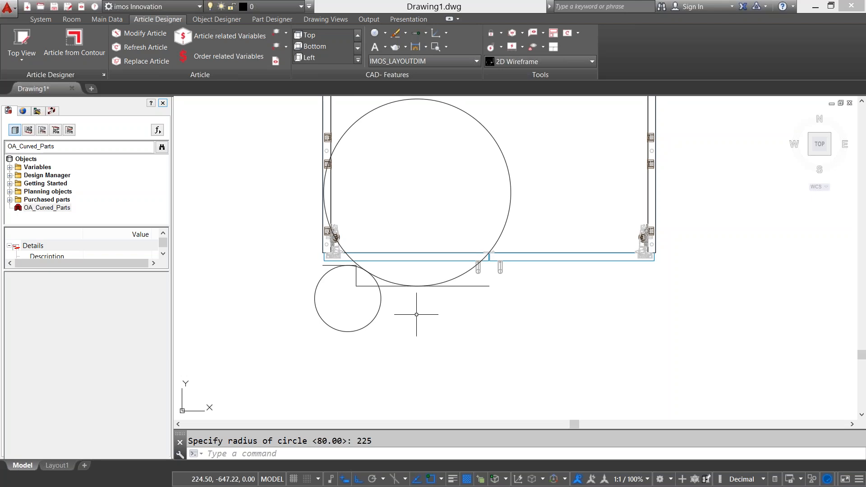
scroll(396, 218, "up", 2)
middle_click_drag(388, 234, 423, 213)
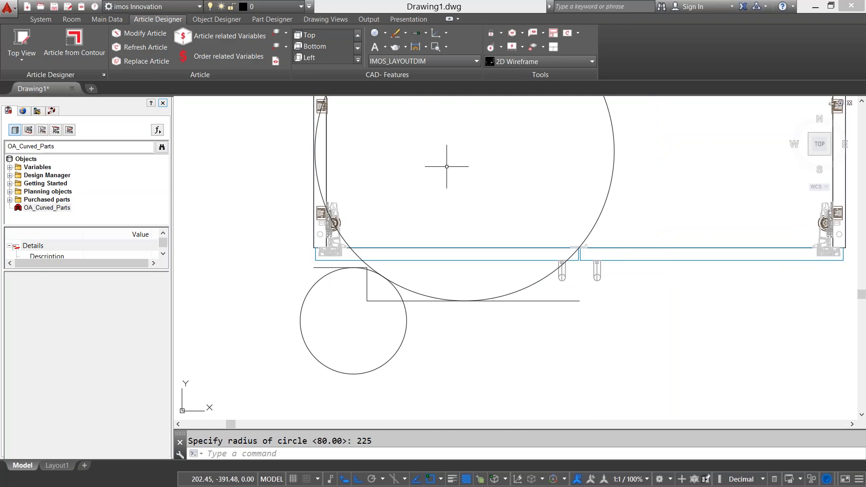
left_click(406, 32)
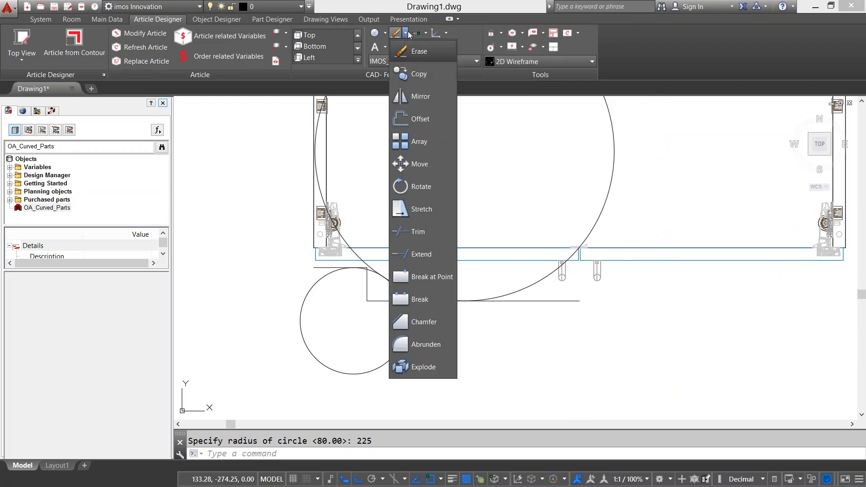
left_click(436, 233)
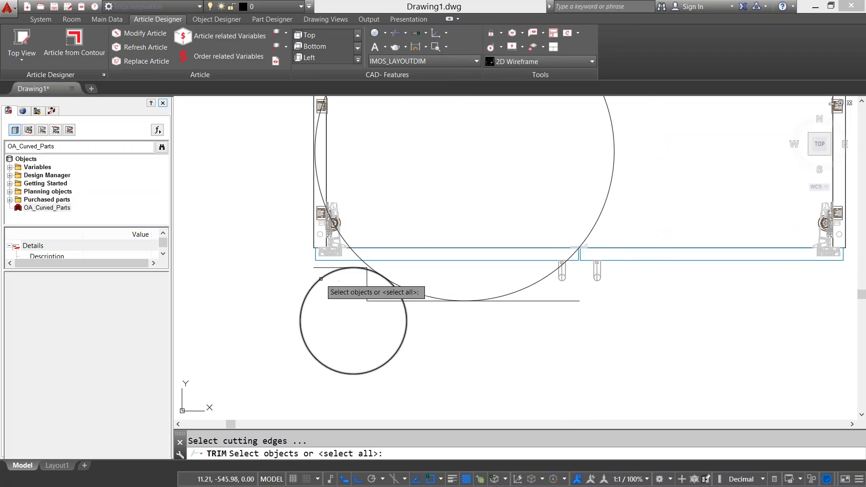
left_click(323, 279)
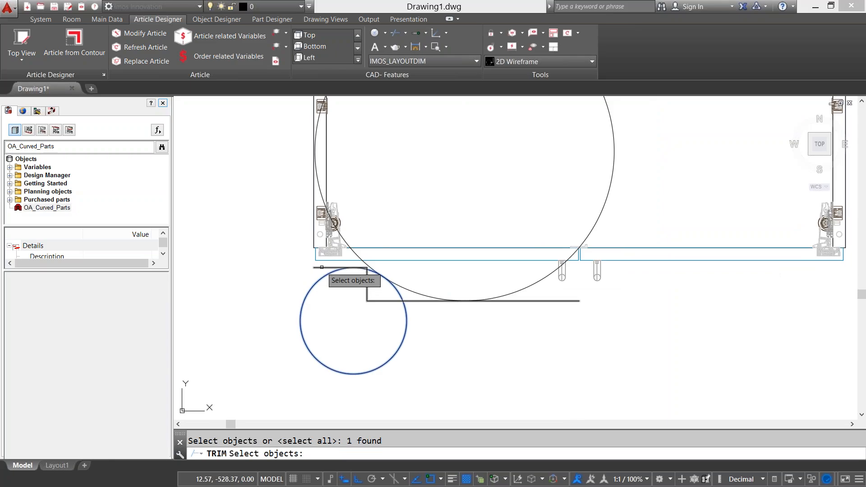
left_click(322, 267)
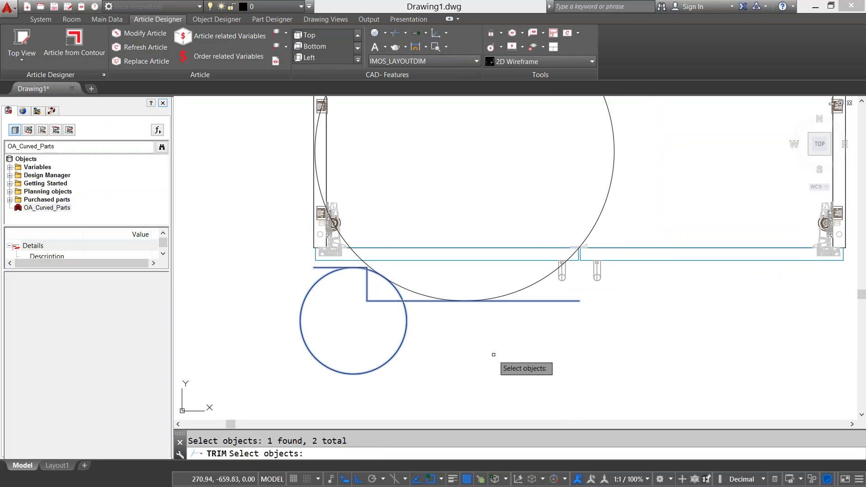
key("Return")
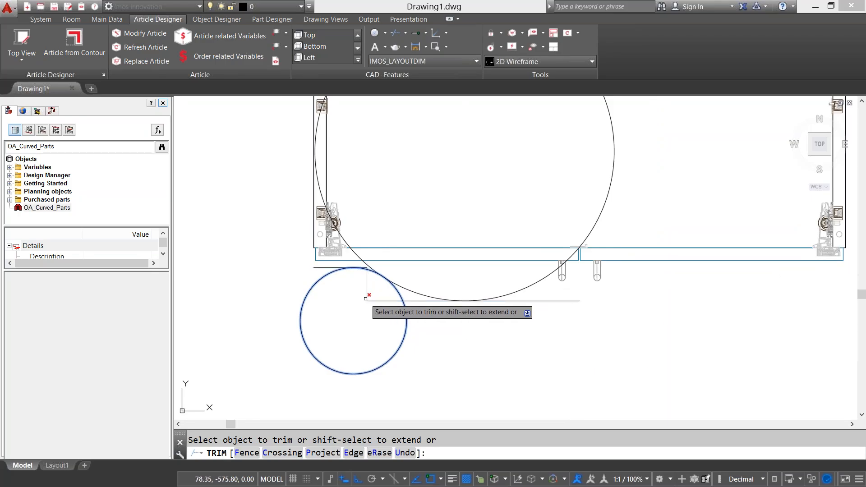
scroll(366, 298, "up", 2)
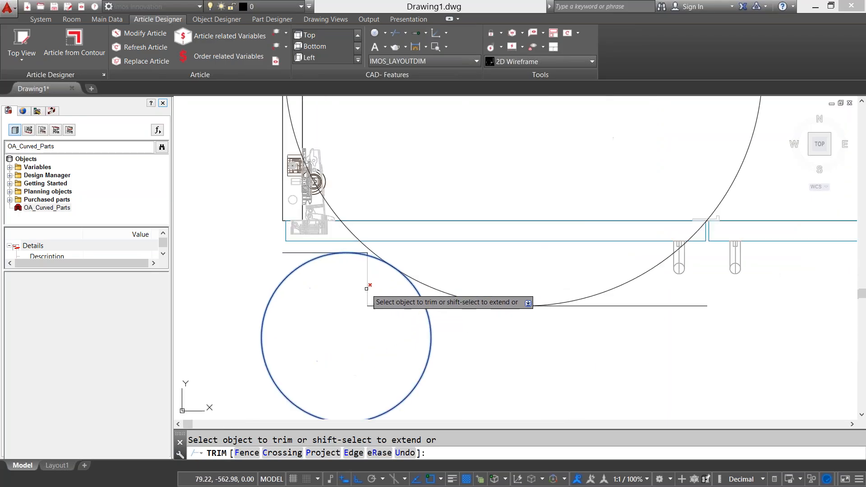
left_click(367, 289)
left_click(374, 305)
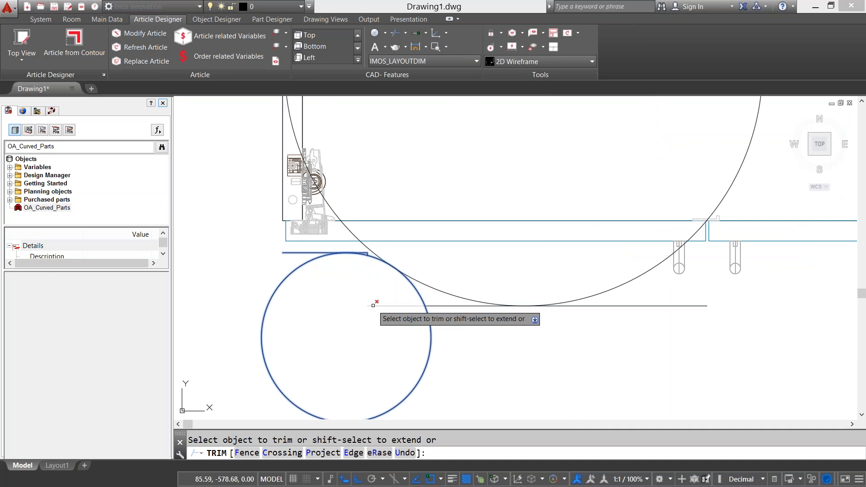
Step: Trim off the small circle's outer portion and the leftover polyline stub past the tangent point, and finish trimming
left_click(302, 264)
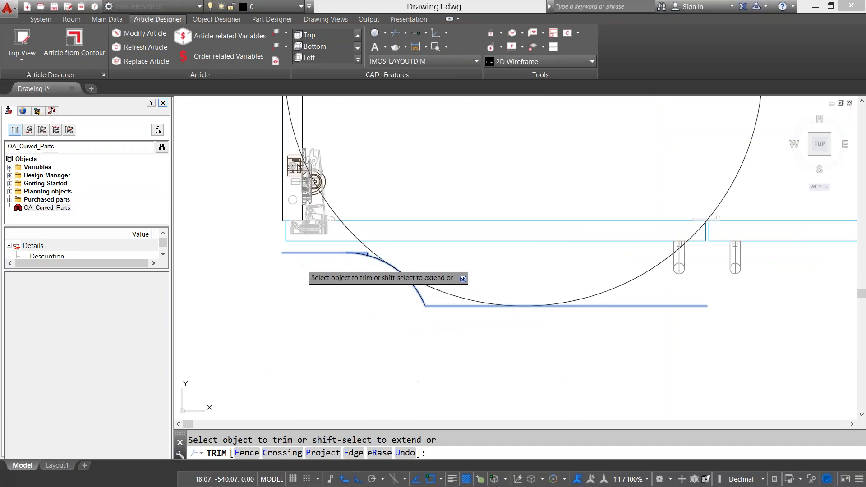
scroll(379, 264, "up", 3)
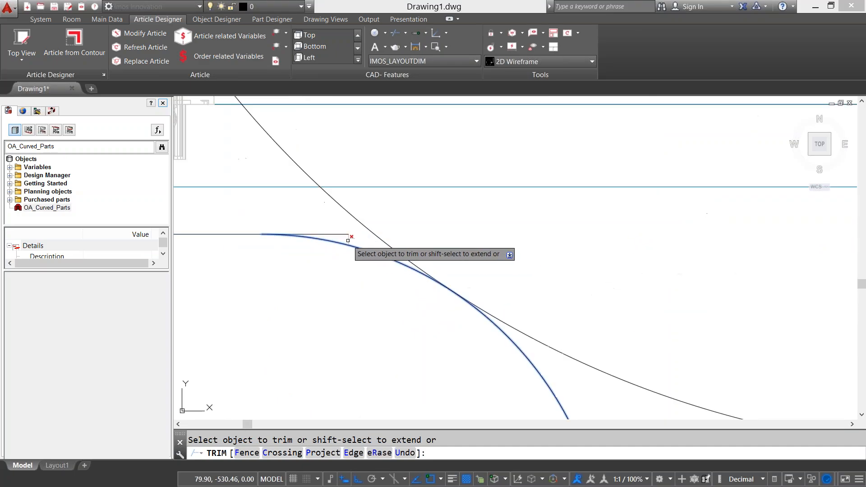
left_click(349, 240)
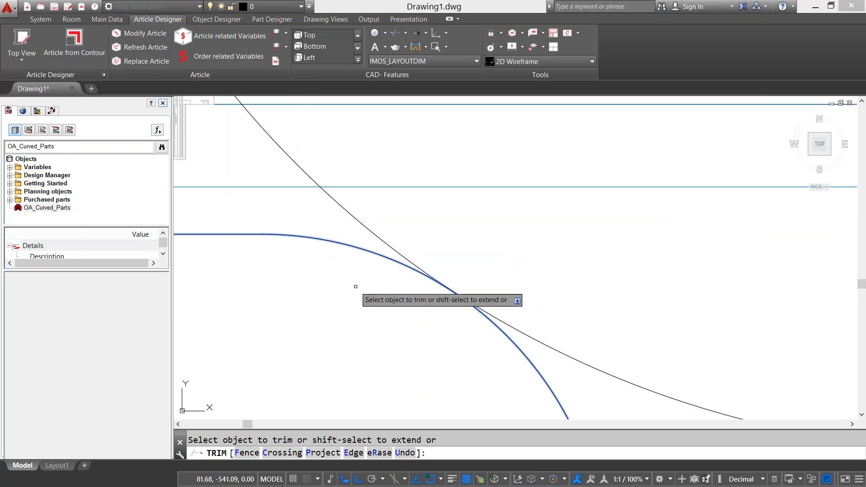
scroll(360, 291, "down", 3)
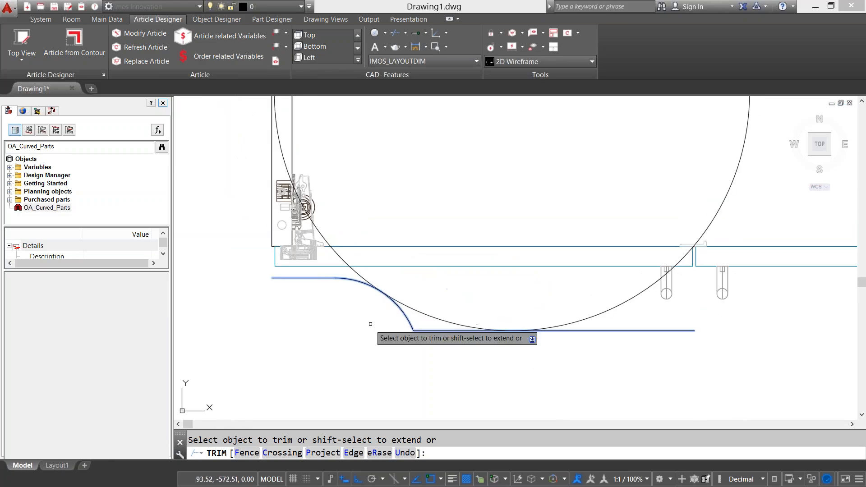
right_click(369, 349)
left_click(363, 346)
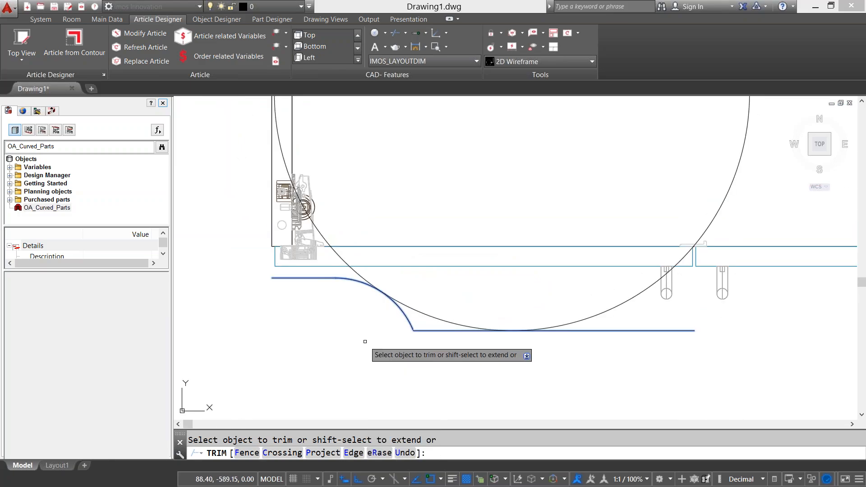
right_click(365, 343)
left_click(370, 349)
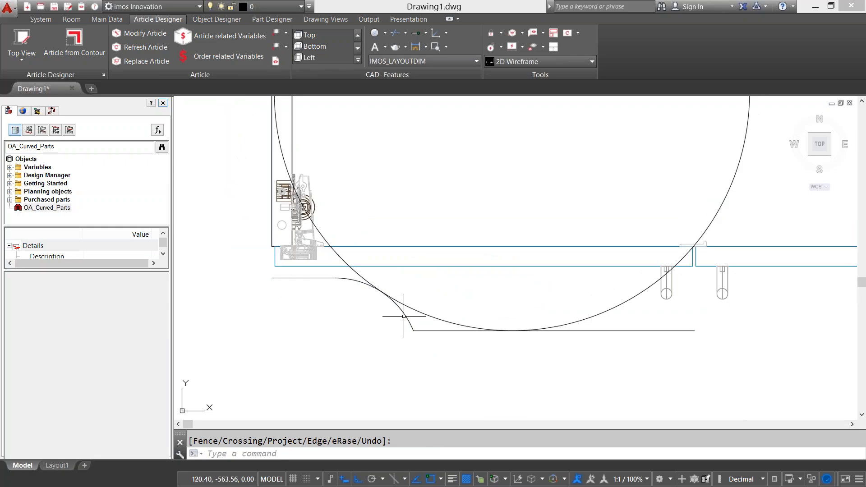
Step: Using the large circle, small arc and long segment as cutting edges, trim the arc's tail and the segment's start back to the large circle's tangent points
scroll(412, 325, "down", 3)
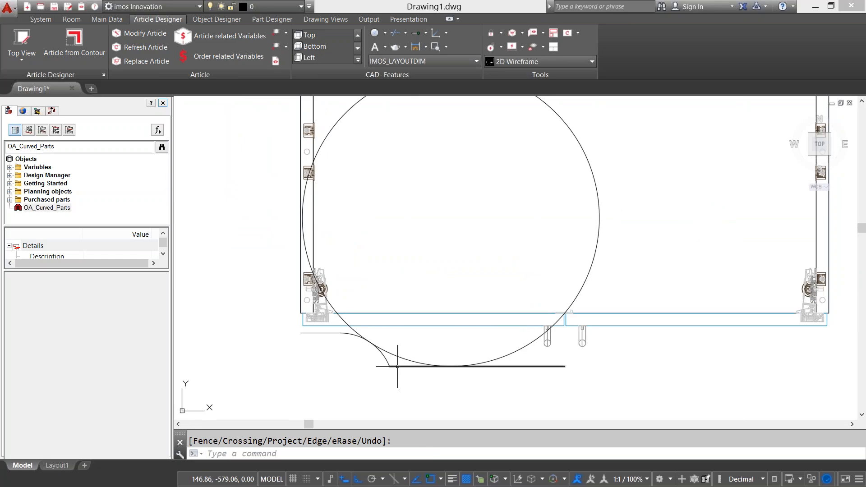
left_click(395, 34)
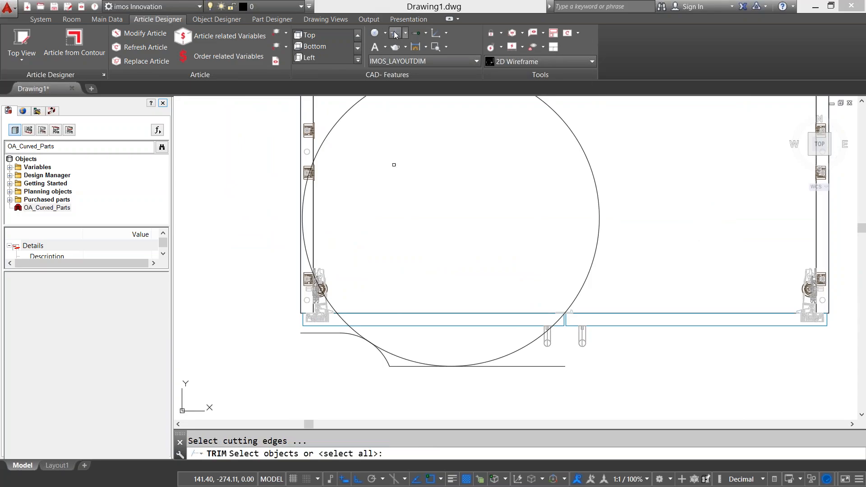
left_click(409, 357)
left_click(389, 362)
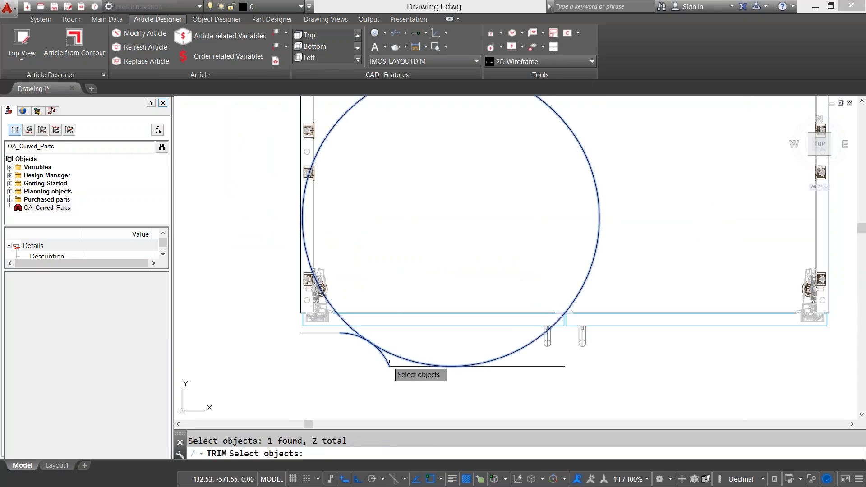
left_click(397, 366)
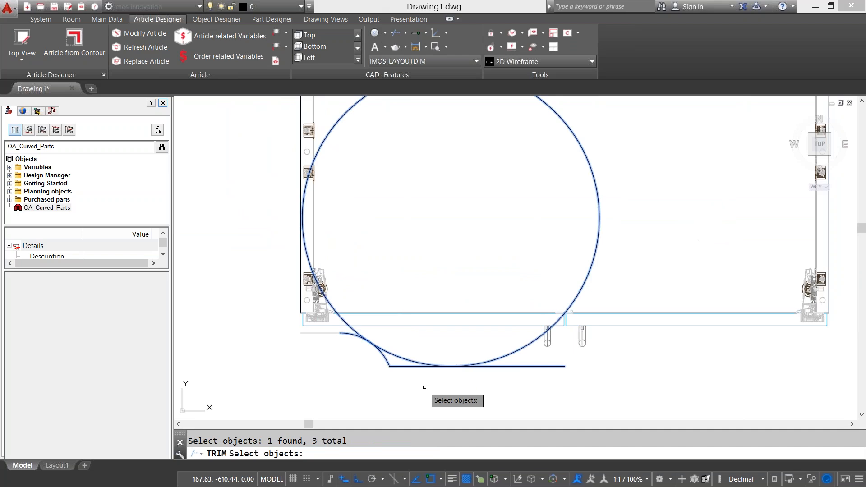
key("Return")
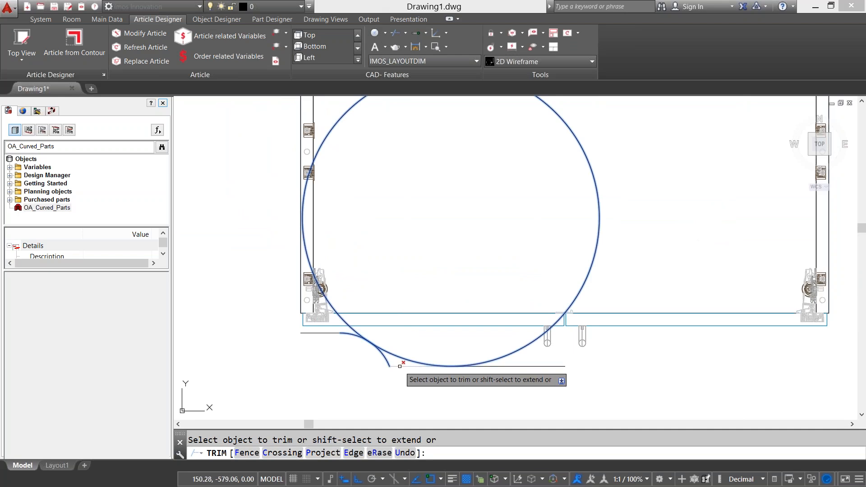
left_click(400, 366)
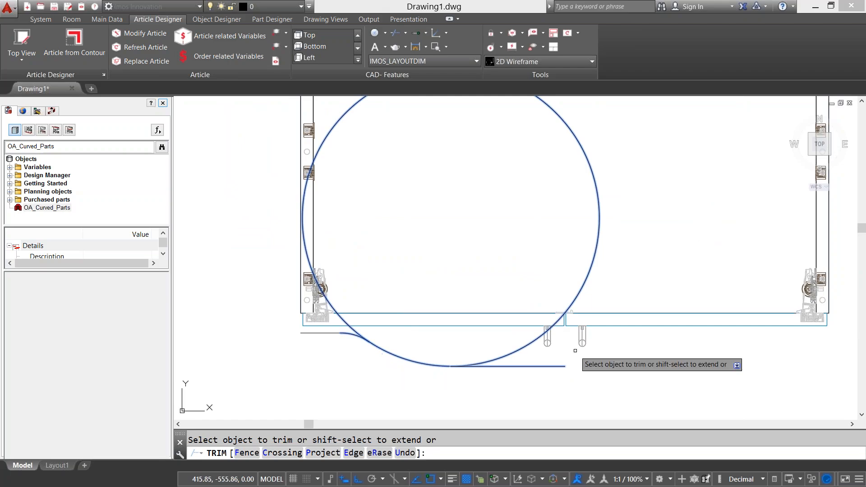
Step: Trim away the large circle's outer portion, keeping only the arc between its two tangent points, and finish trimming
left_click(522, 347)
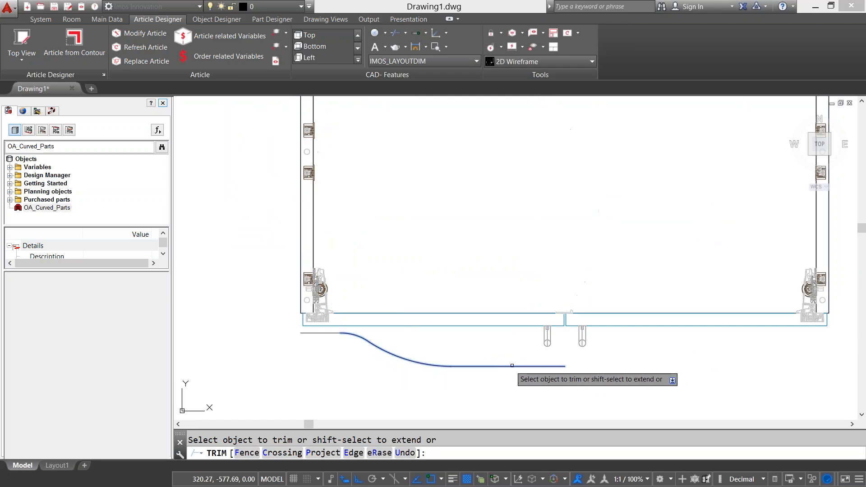
scroll(434, 378, "down", 2)
middle_click_drag(432, 380, 389, 371)
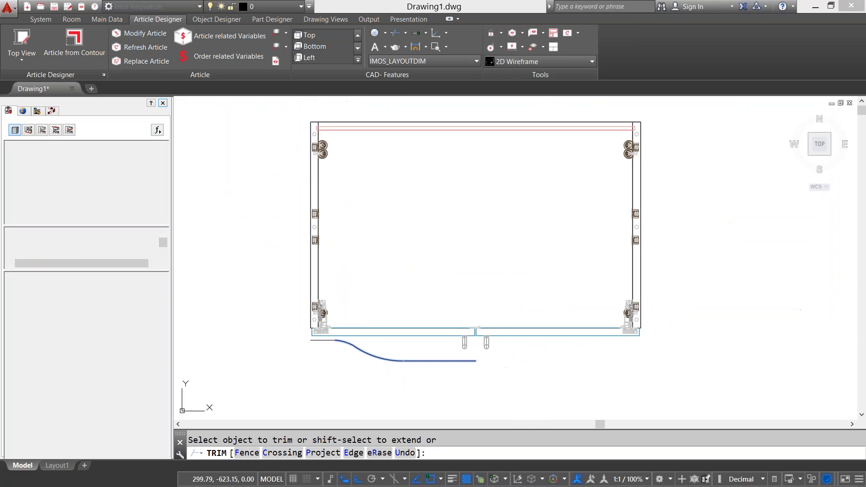
right_click(408, 380)
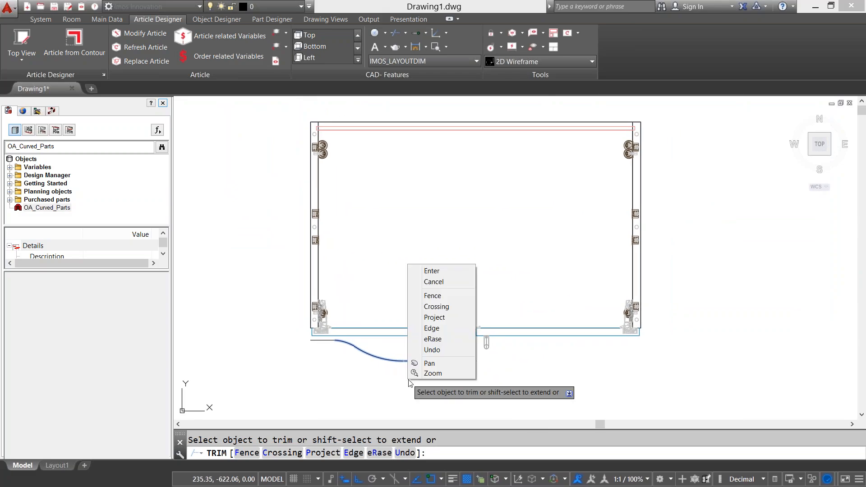
left_click(428, 272)
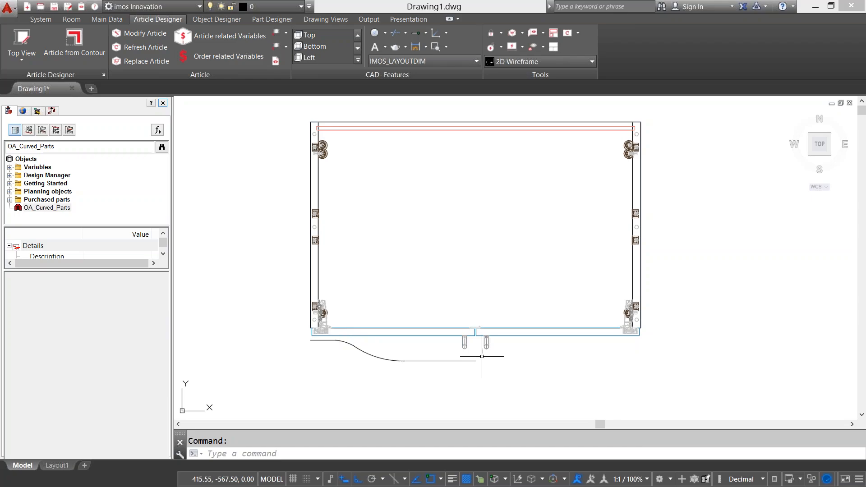
left_click(291, 338)
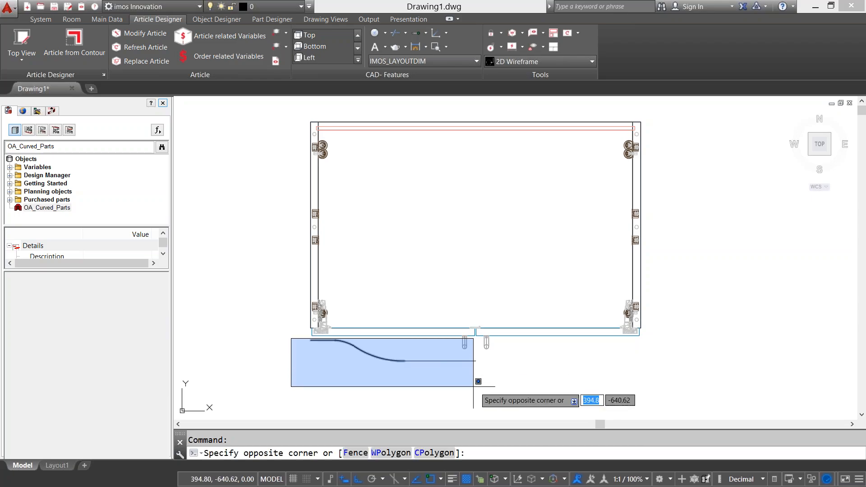
left_click(488, 386)
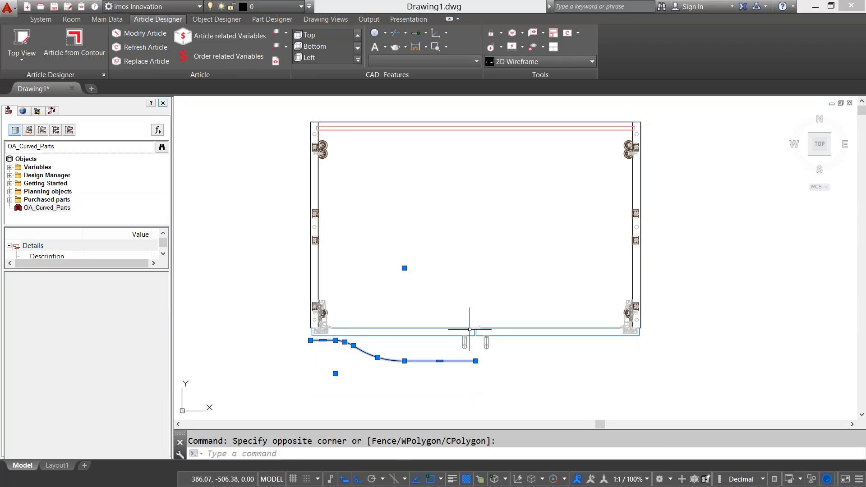
left_click(406, 33)
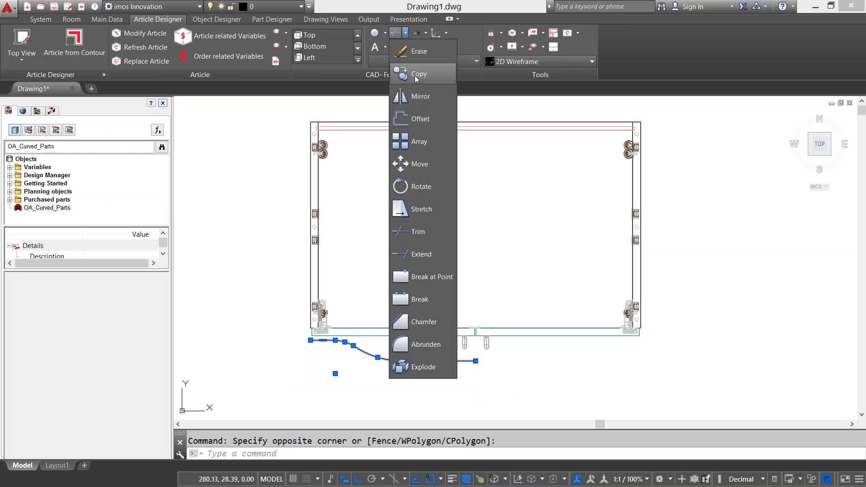
left_click(434, 95)
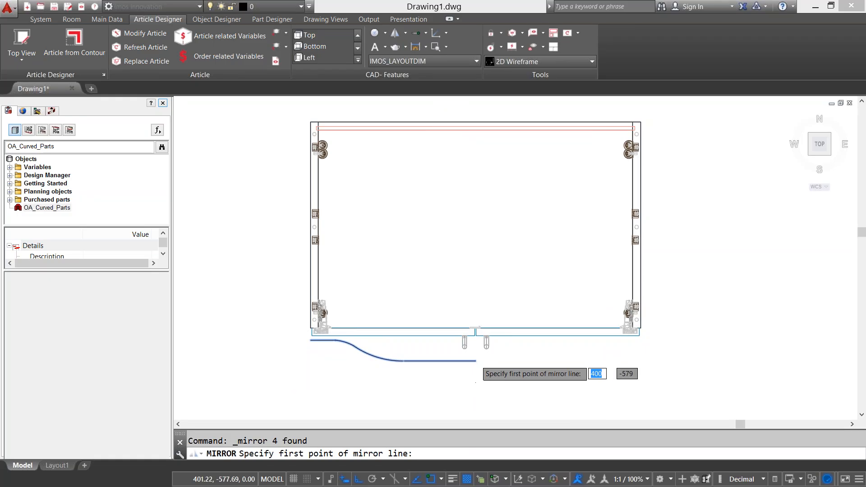
scroll(476, 362, "up", 5)
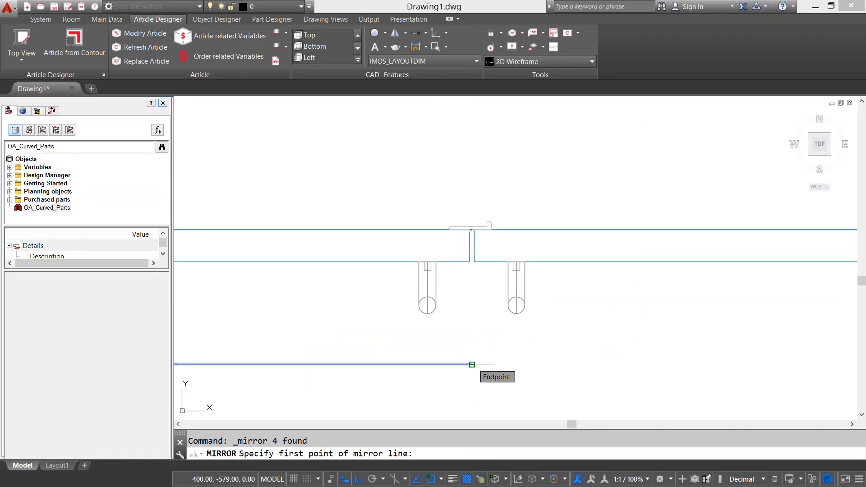
left_click(472, 364)
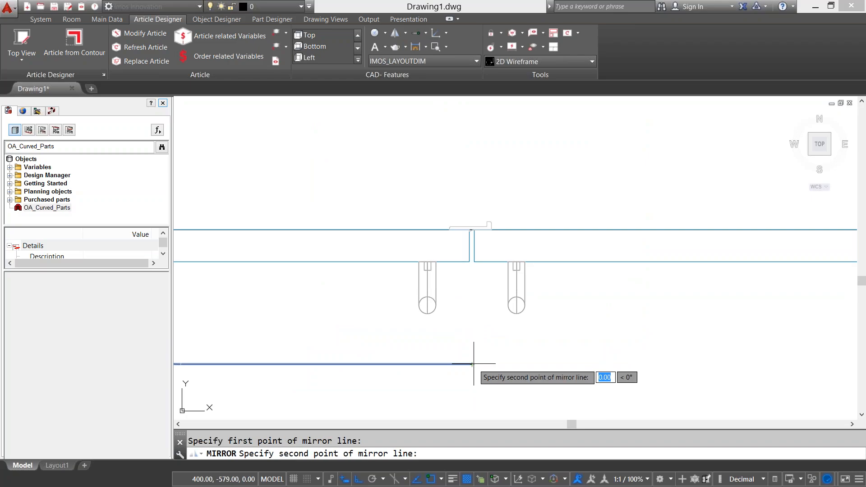
scroll(474, 367, "down", 3)
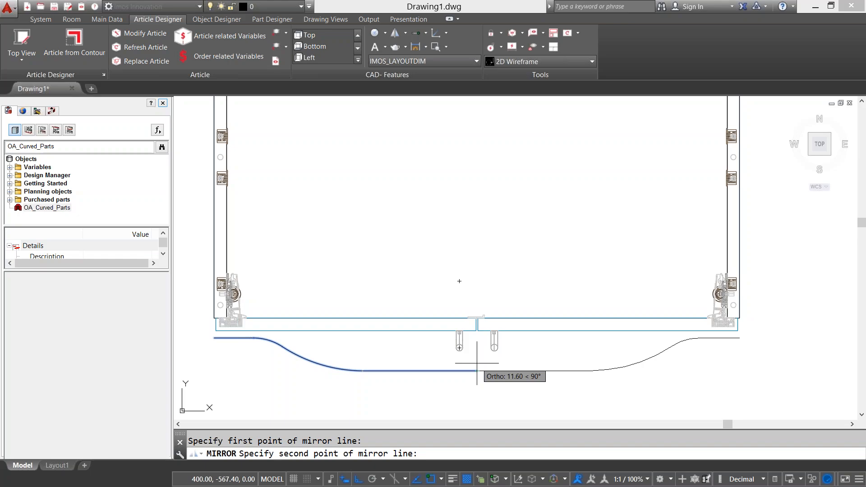
key("F8")
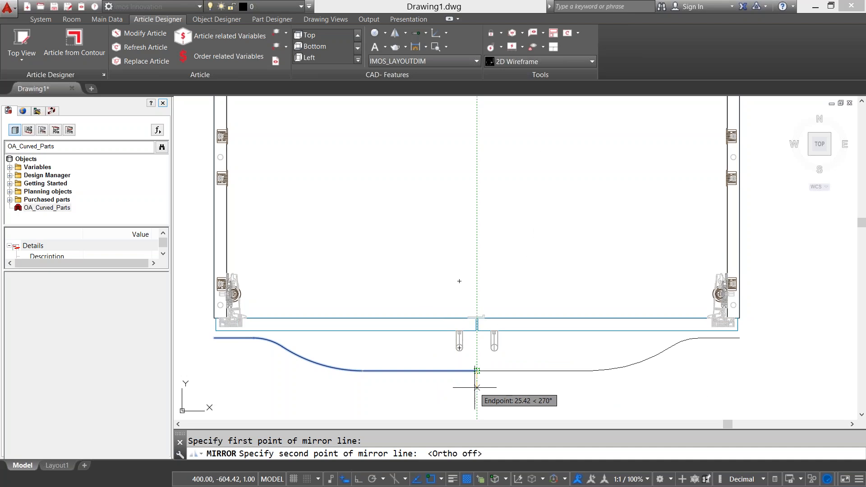
scroll(476, 387, "down", 2)
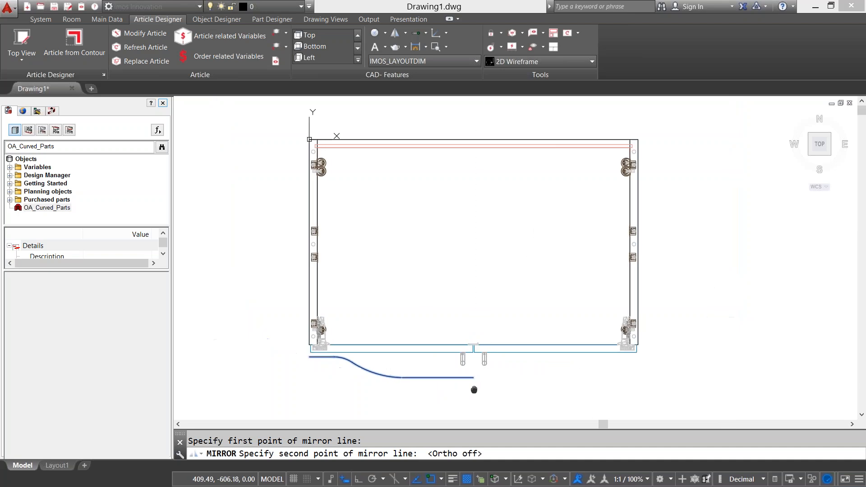
middle_click_drag(474, 390, 471, 330)
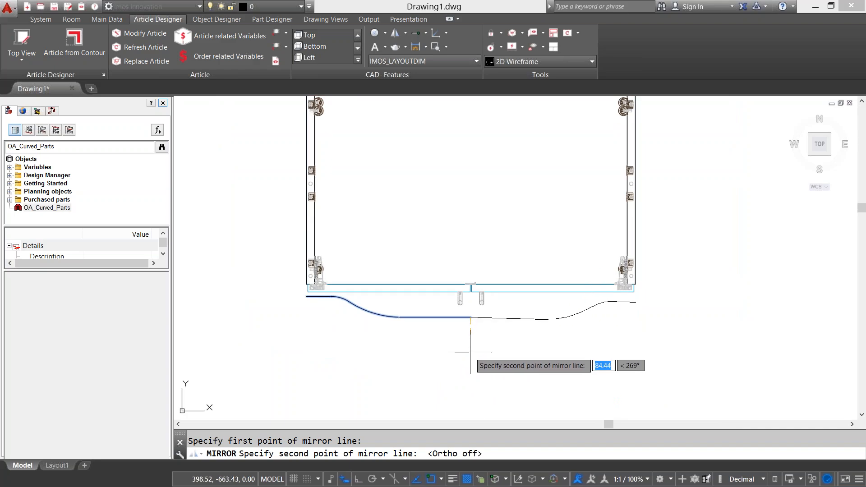
key("F8")
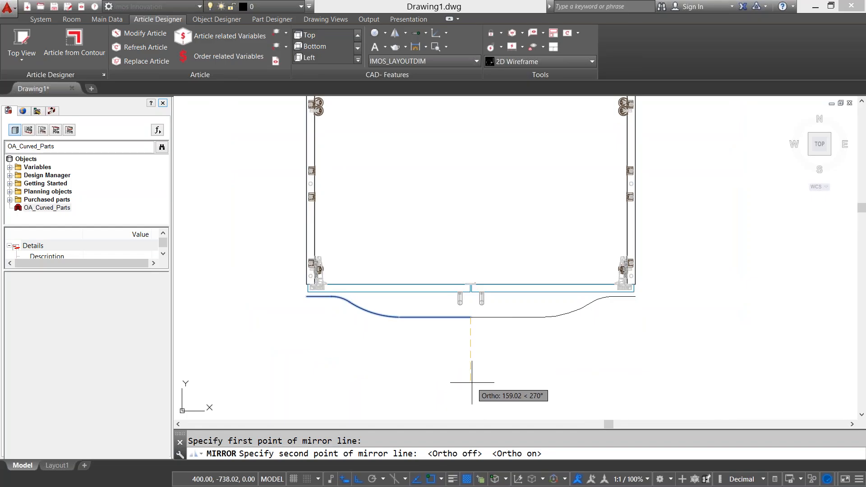
key("Return")
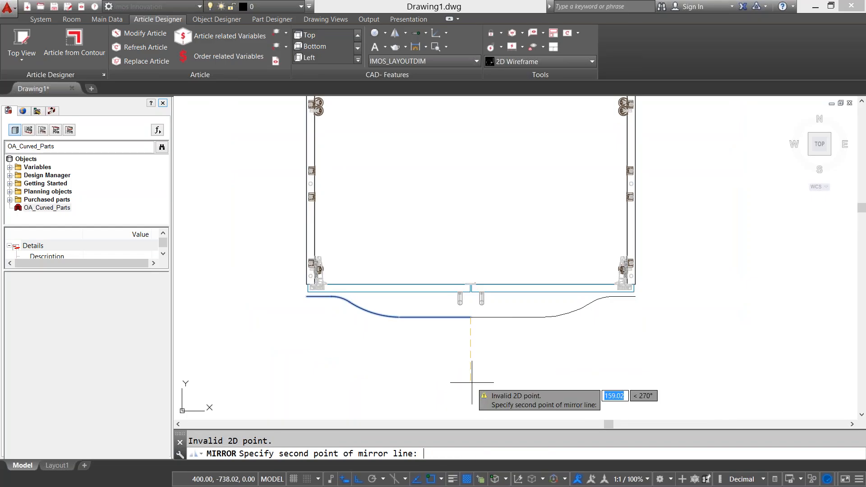
key("Return")
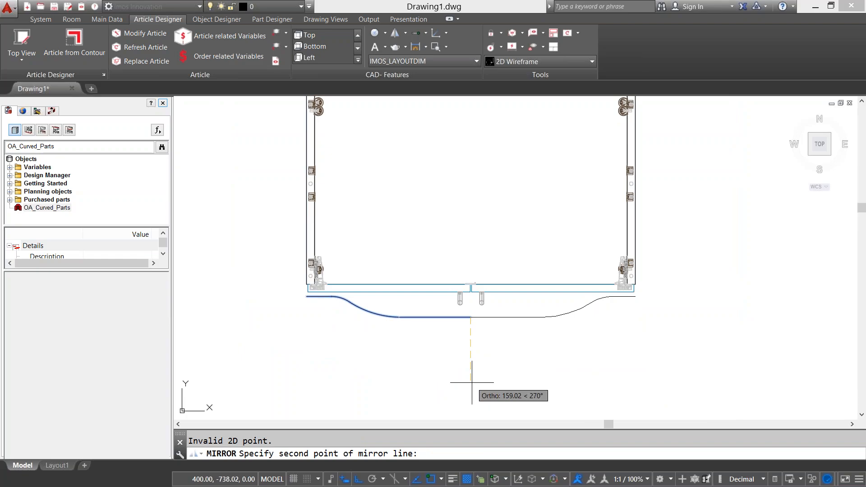
key("Escape")
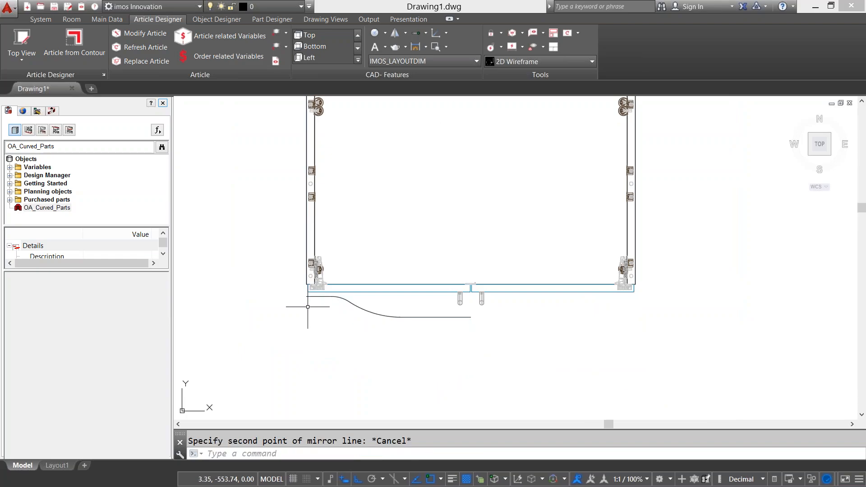
Step: Mirror the whole half contour about a vertical line through its free end at the cabinet centre, keeping the source objects
left_click(294, 295)
left_click(475, 343)
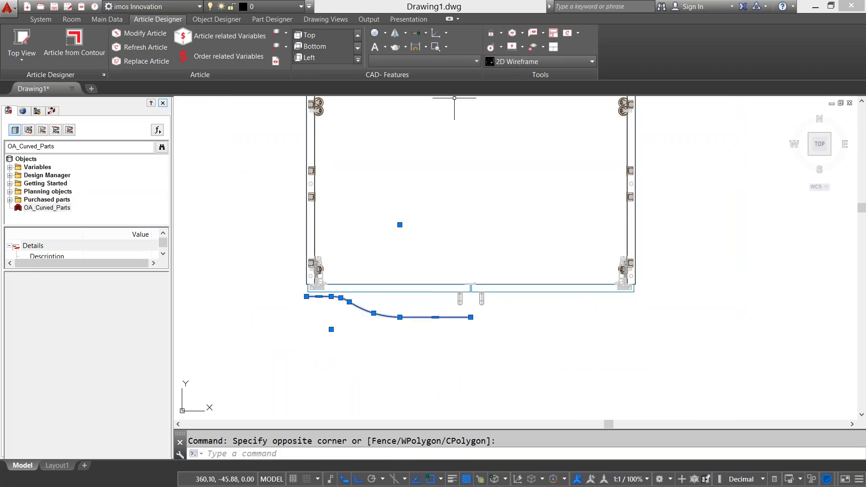
left_click(395, 33)
left_click(471, 317)
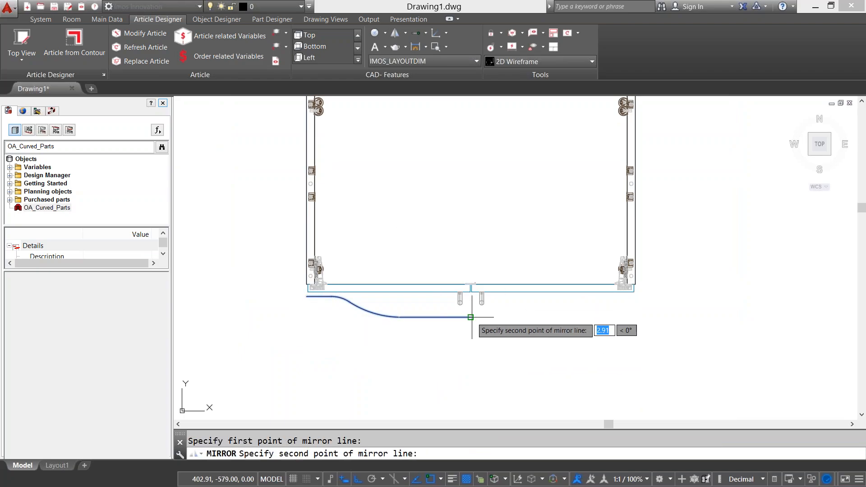
left_click(471, 356)
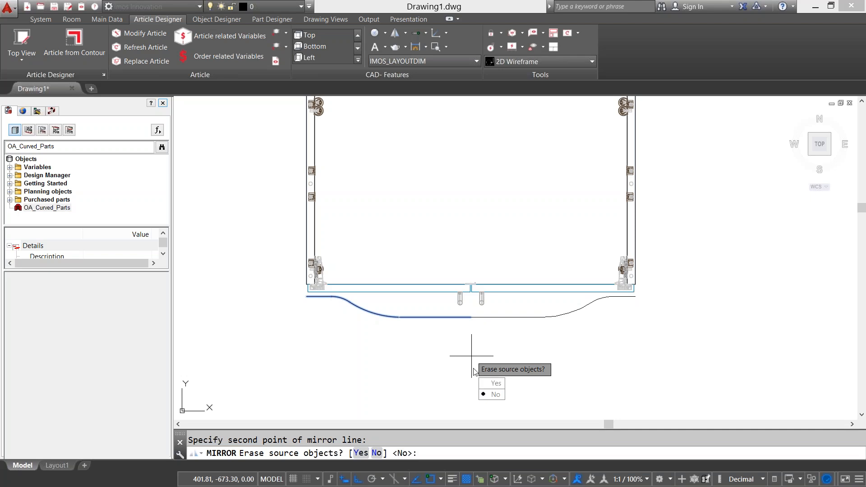
left_click(491, 395)
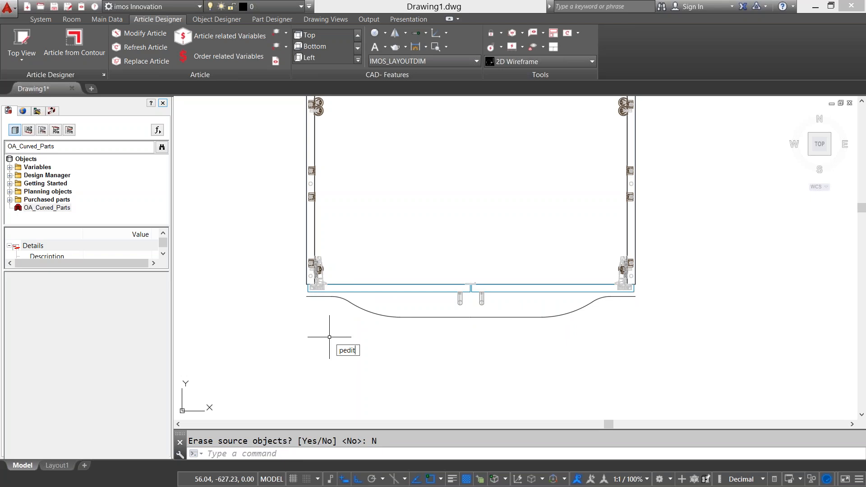
Step: Join all the end-to-end segments and arcs of the mirrored front contour into one polyline with PEDIT, and leave the command
key("Return")
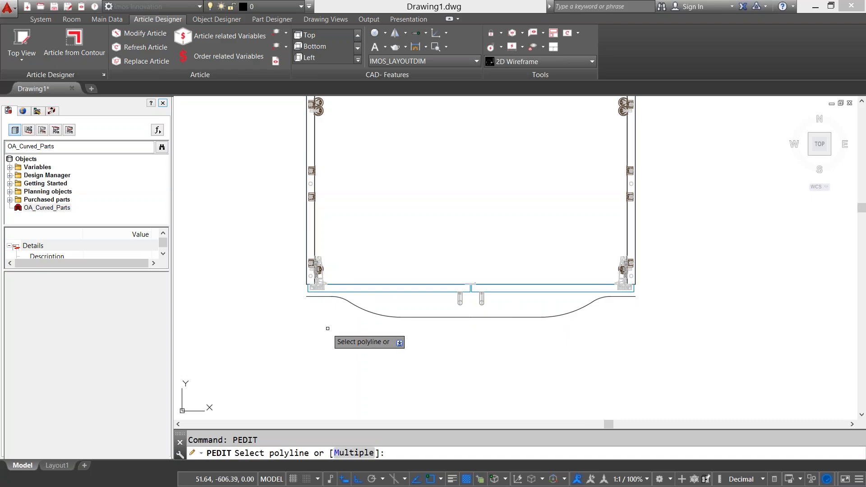
left_click(319, 297)
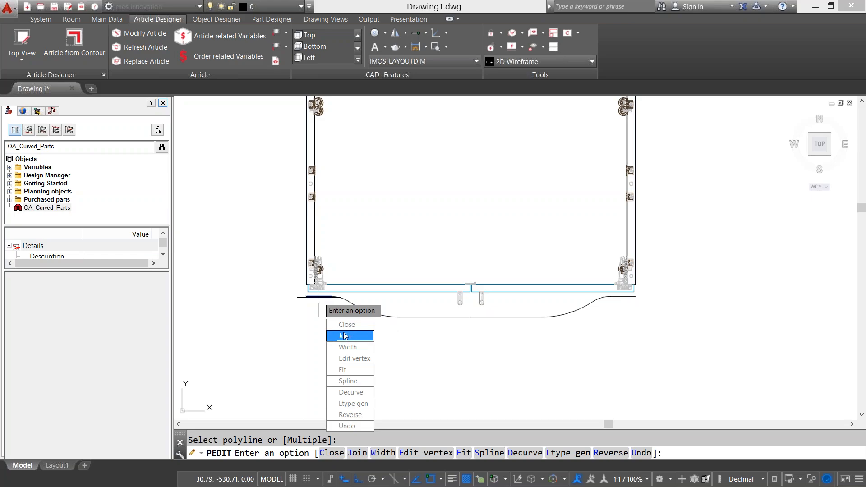
left_click(355, 337)
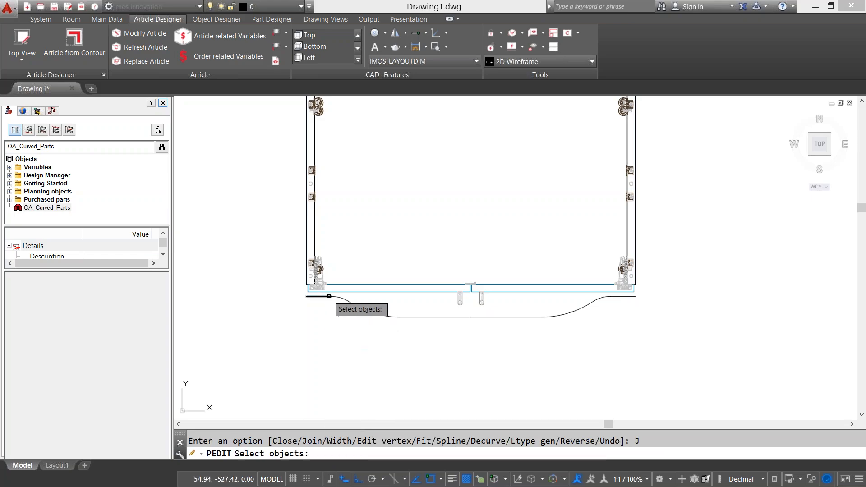
left_click(353, 304)
left_click(363, 310)
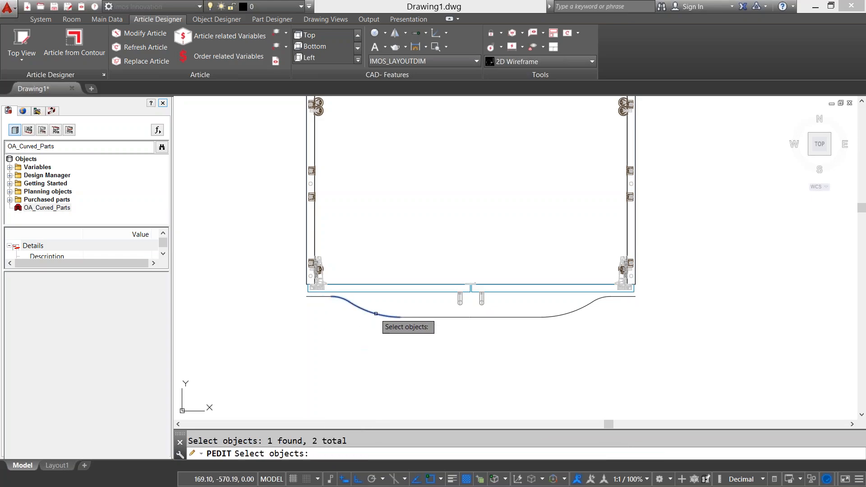
left_click(405, 317)
left_click(528, 317)
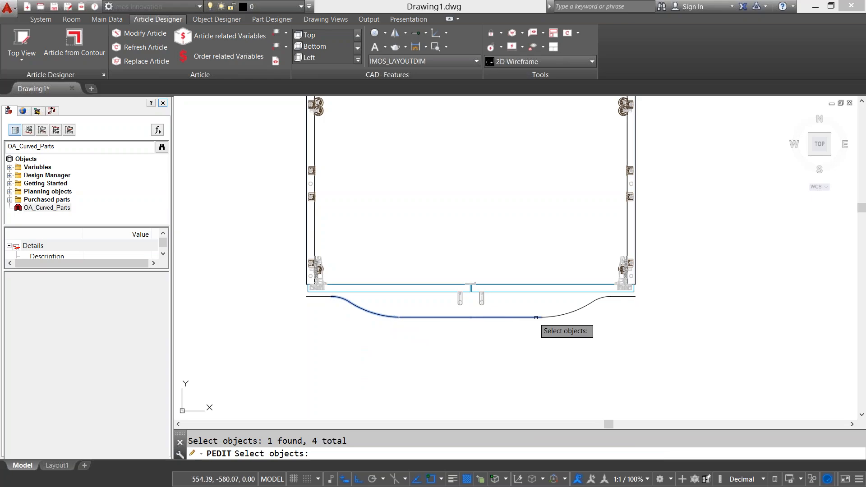
left_click(585, 306)
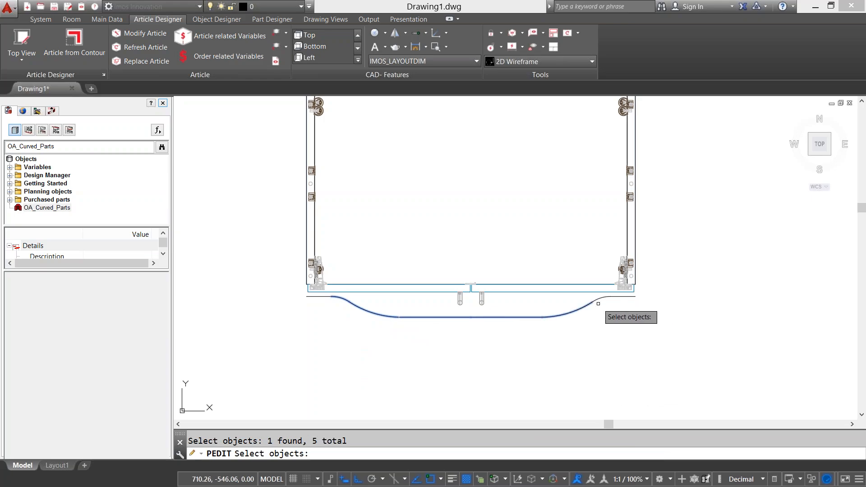
left_click(599, 301)
left_click(615, 297)
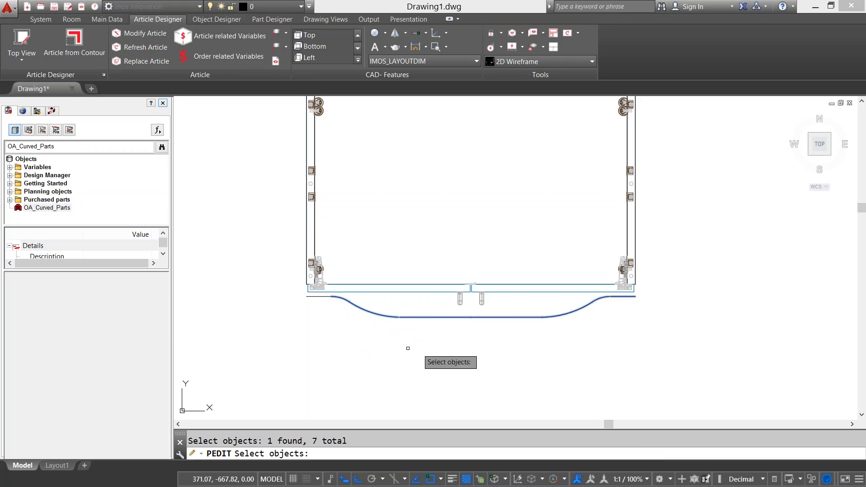
key("Return")
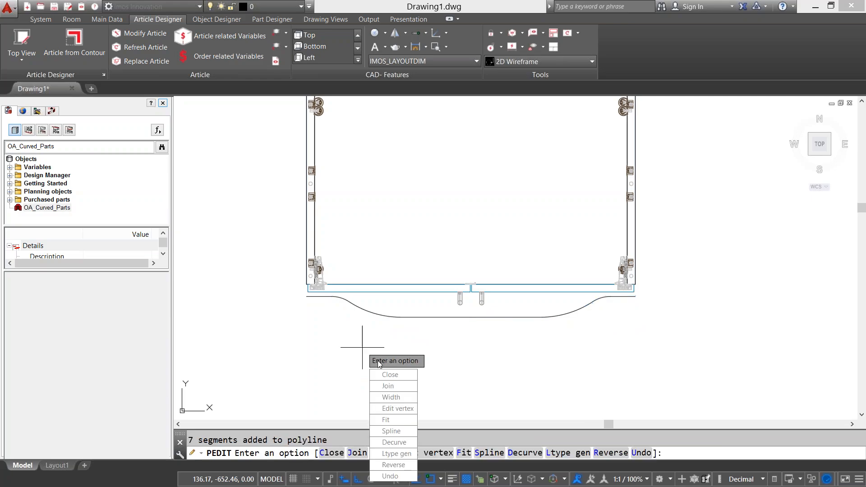
left_click(383, 385)
key("Escape")
key("Escape")
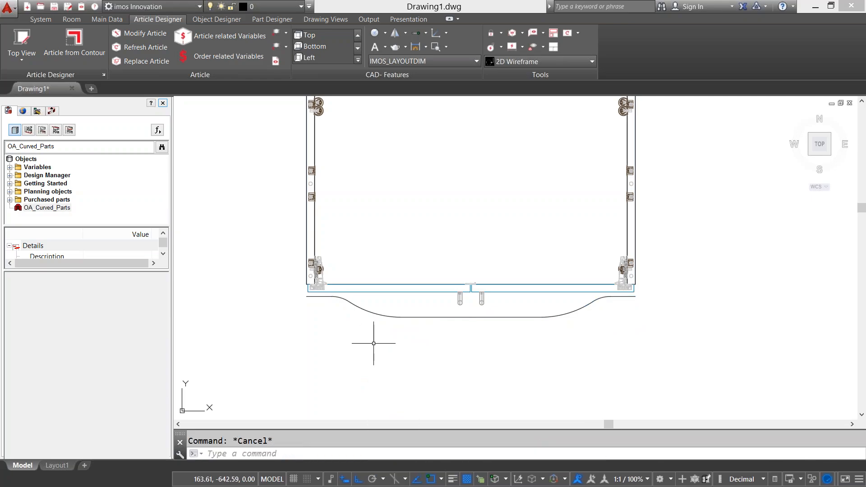
Step: Stretch the contour polyline's right end horizontally outward, well past the cabinet's right side
mouse_move(383, 315)
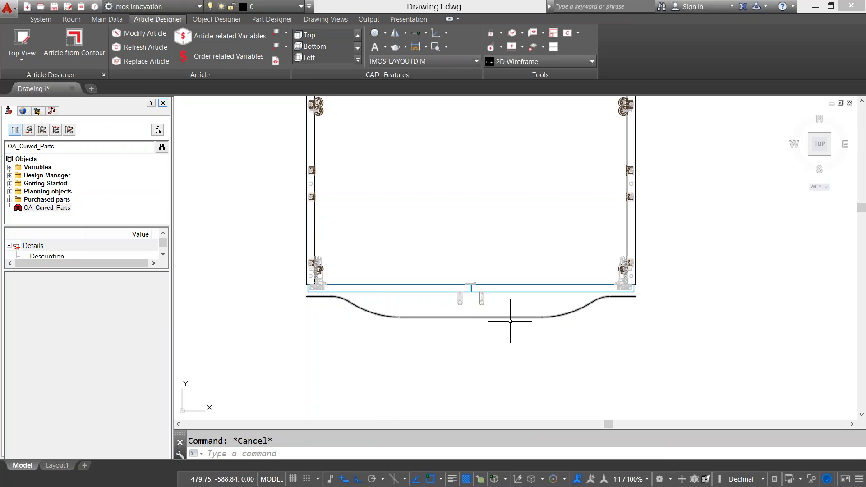
left_click(625, 298)
left_click(636, 296)
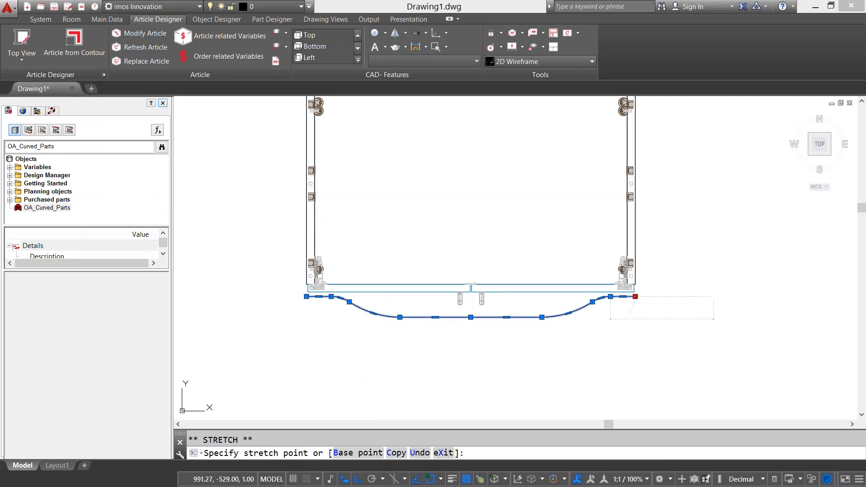
left_click(714, 297)
Step: Stretch the contour polyline's left end horizontally outward, well past the cabinet's left side
left_click(304, 297)
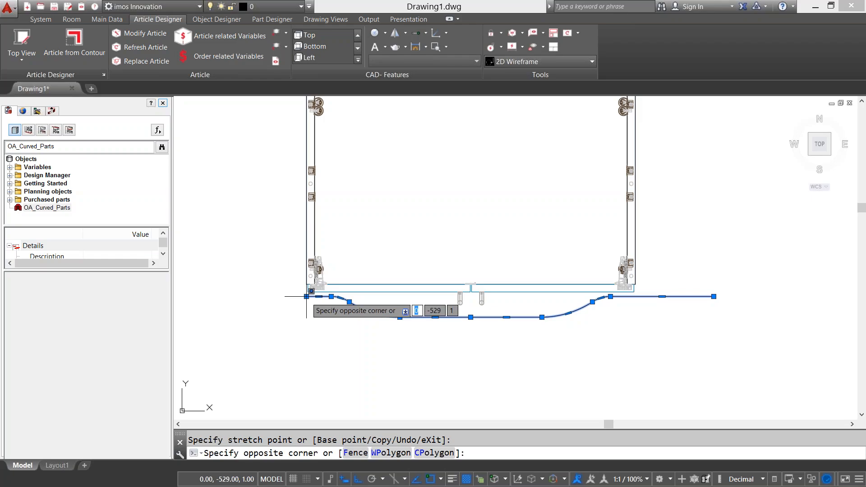
left_click(310, 299)
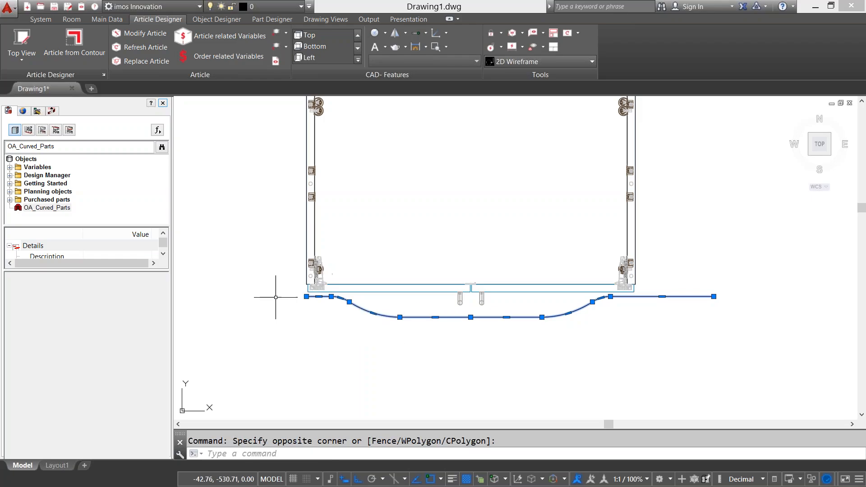
left_click(307, 296)
left_click(235, 292)
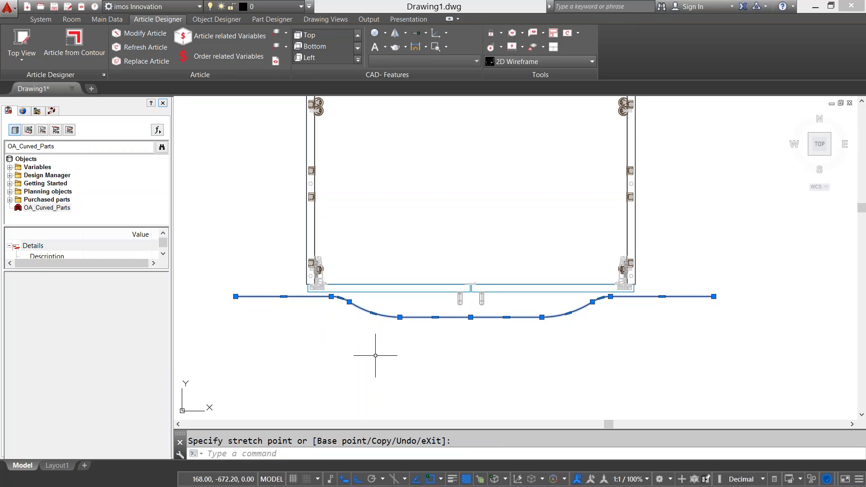
left_click(236, 297)
left_click(211, 297)
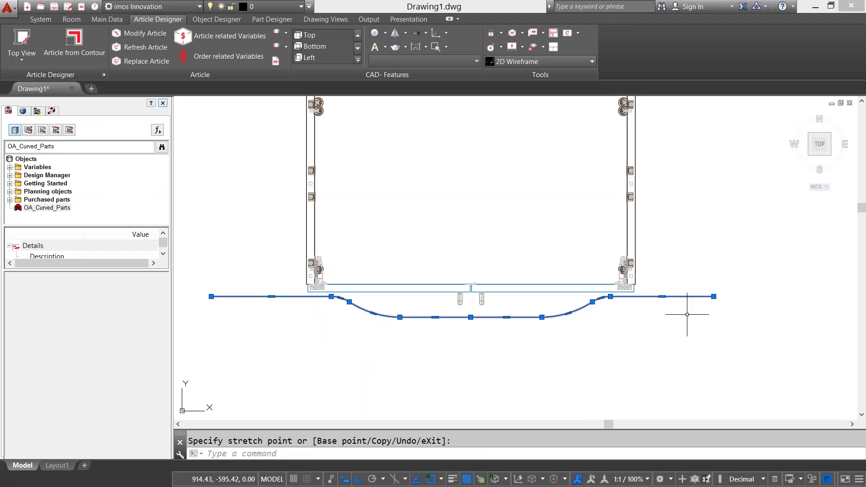
Step: Extend the contour polyline's right end slightly further outward and deselect the polyline
left_click(714, 297)
left_click(725, 297)
key("Escape")
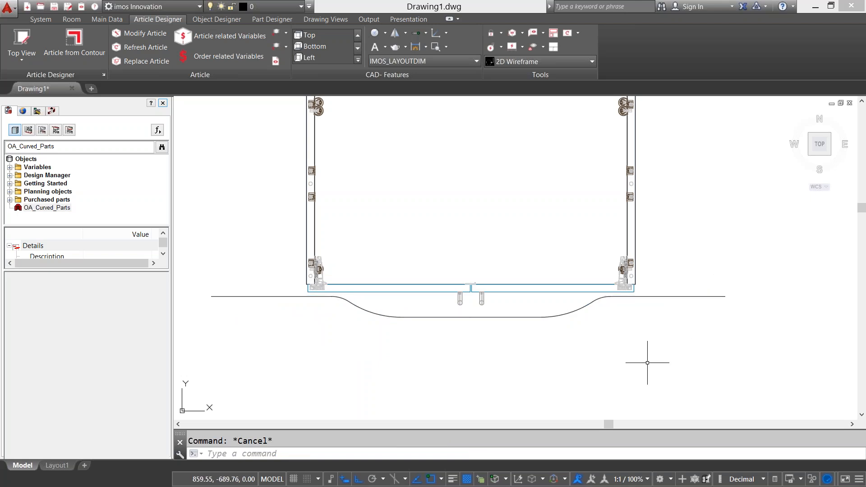
Step: Switch to the front-right isometric view and select both the left and right cabinet doors
left_click(829, 154)
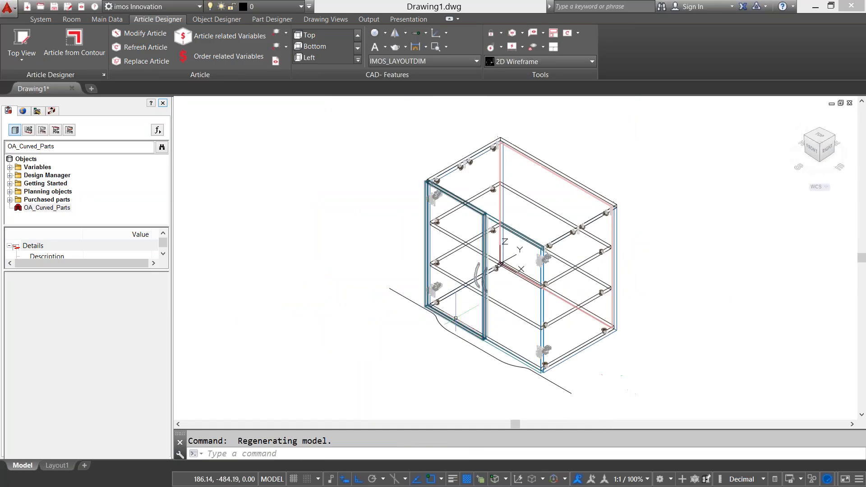
scroll(474, 342, "down", 3)
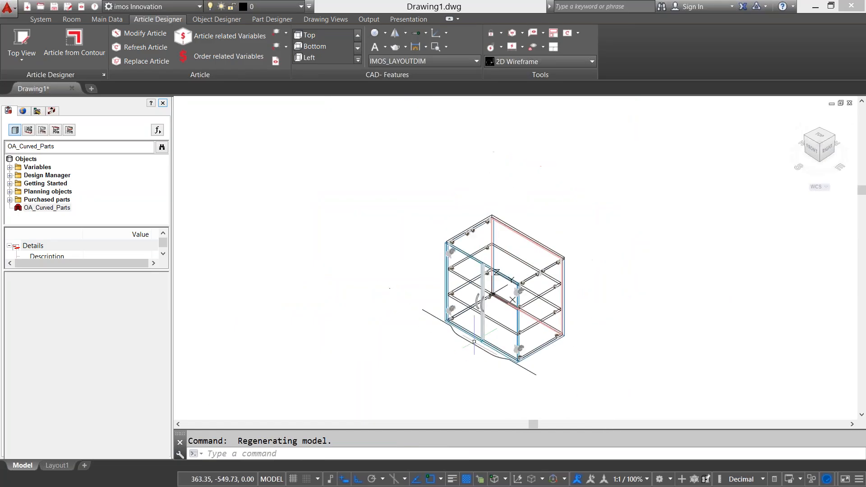
scroll(474, 342, "up", 5)
scroll(475, 342, "down", 3)
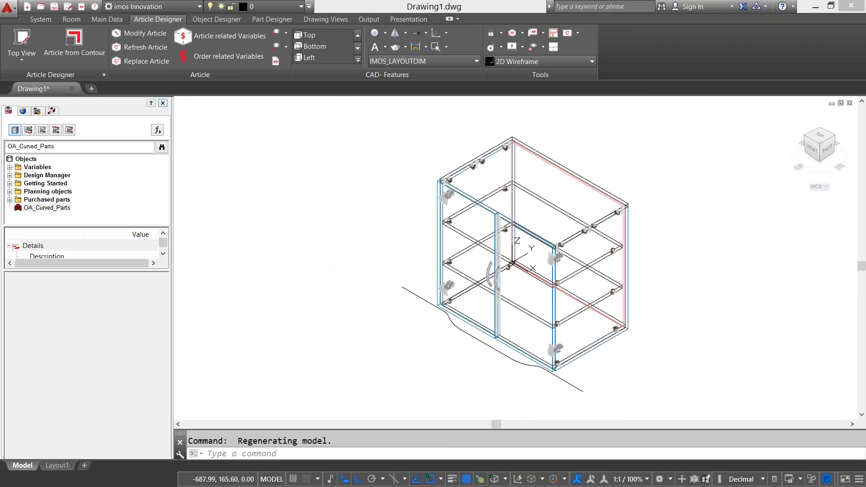
left_click(437, 190)
scroll(510, 232, "up", 4)
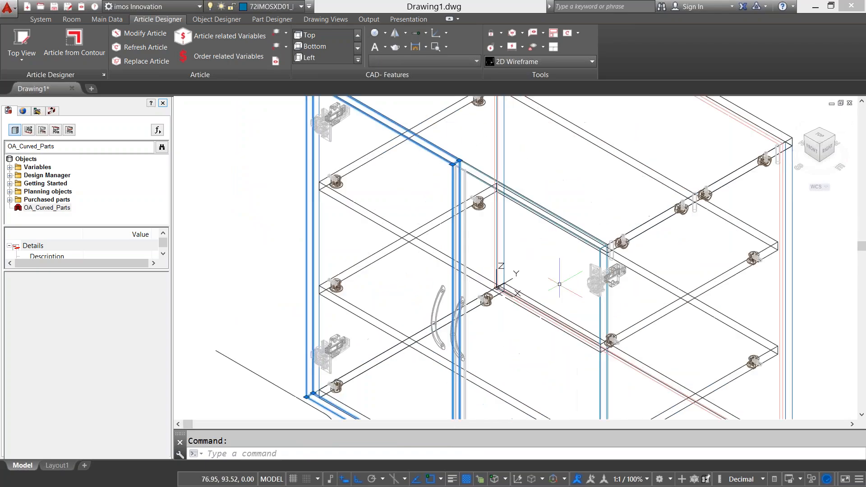
scroll(589, 239, "up", 6)
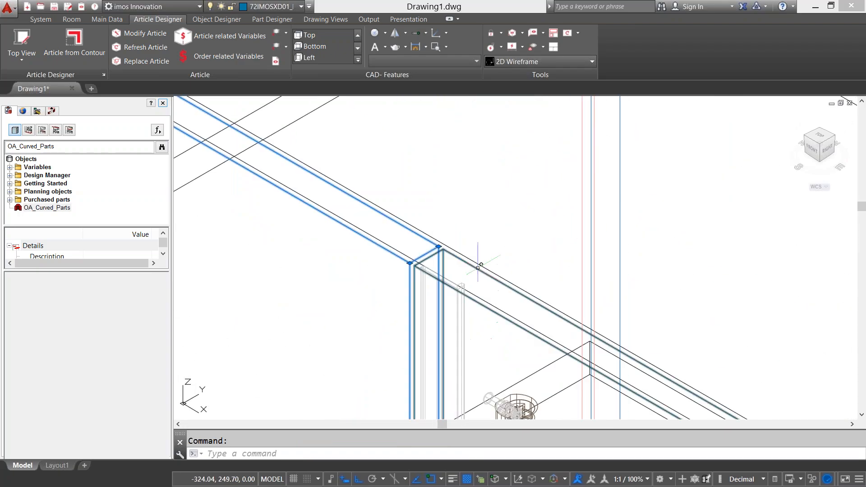
left_click(478, 269)
scroll(574, 312, "down", 10)
middle_click_drag(571, 296, 476, 218)
Step: Apply the Extend Surface to Polyline method to the two selected doors, using the joined contour polyline
left_click(23, 111)
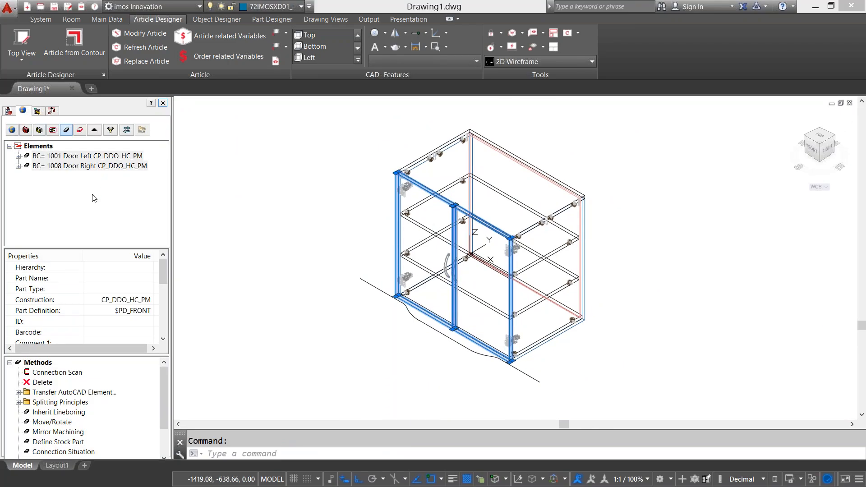
left_click_drag(89, 248, 90, 231)
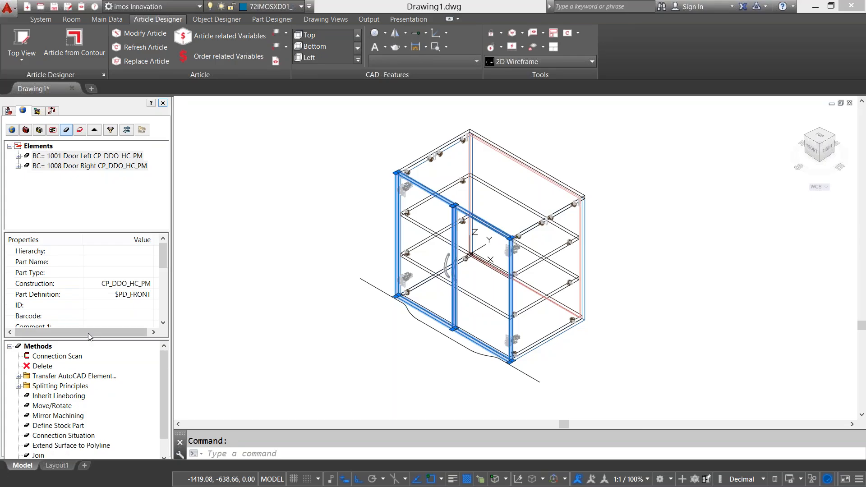
left_click_drag(90, 338, 57, 297)
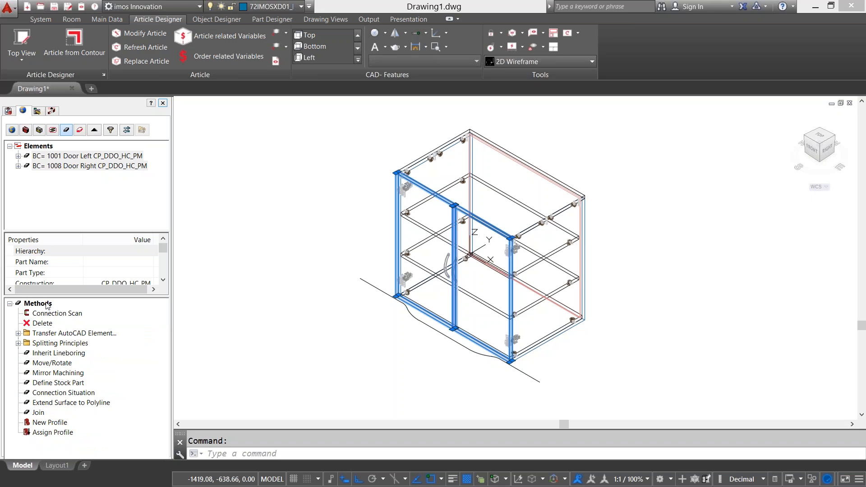
double_click(108, 403)
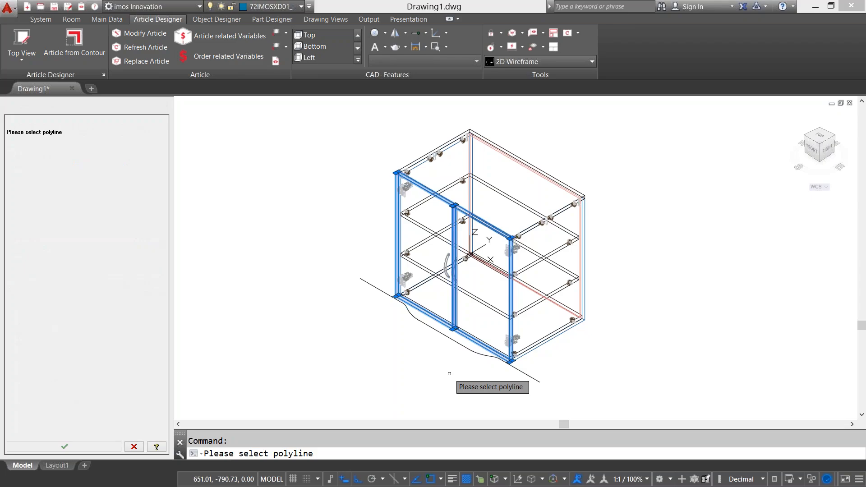
left_click(463, 342)
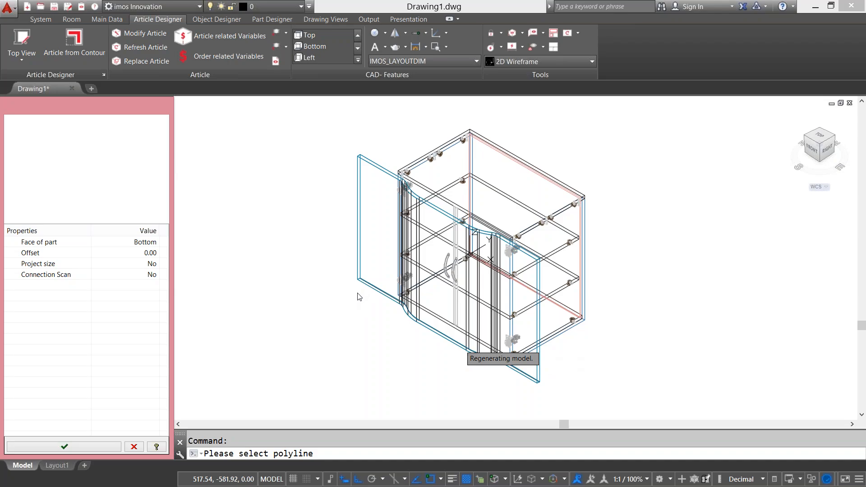
Step: Examine how the curved door fronts lie relative to the contour polyline at the cabinet's lower left corner
scroll(359, 293, "up", 3)
scroll(360, 272, "up", 4)
scroll(375, 263, "down", 8)
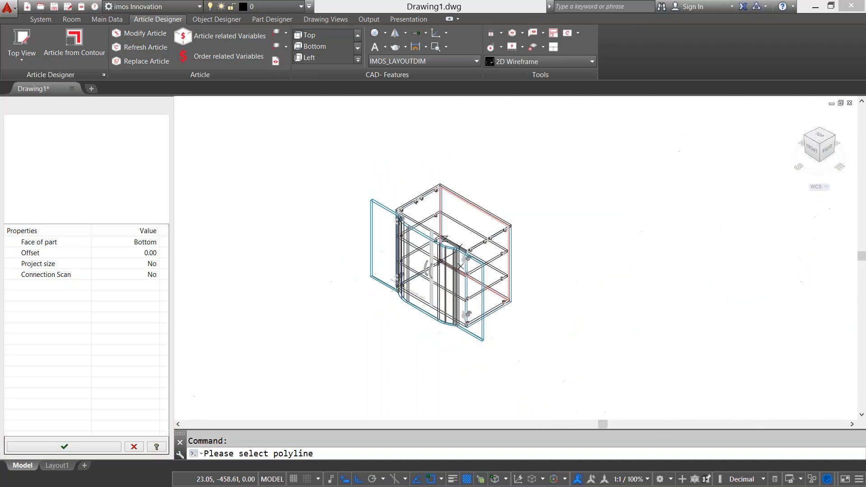
scroll(401, 275, "up", 6)
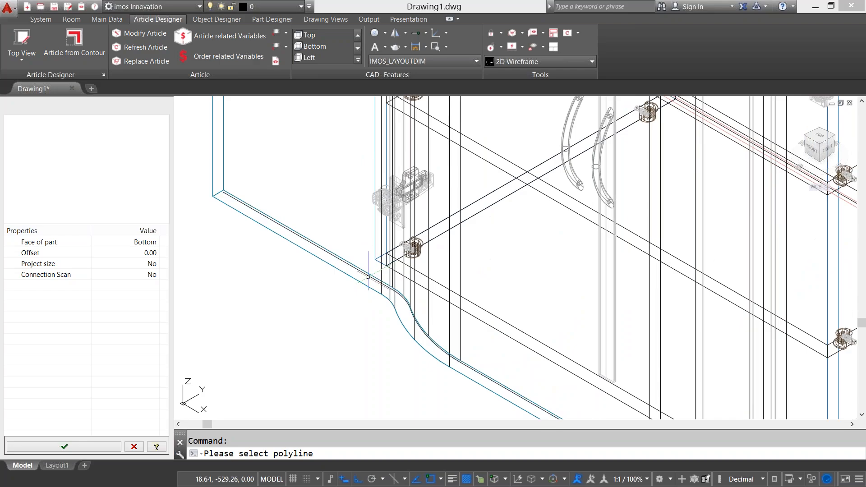
scroll(371, 286, "down", 3)
scroll(371, 286, "down", 4)
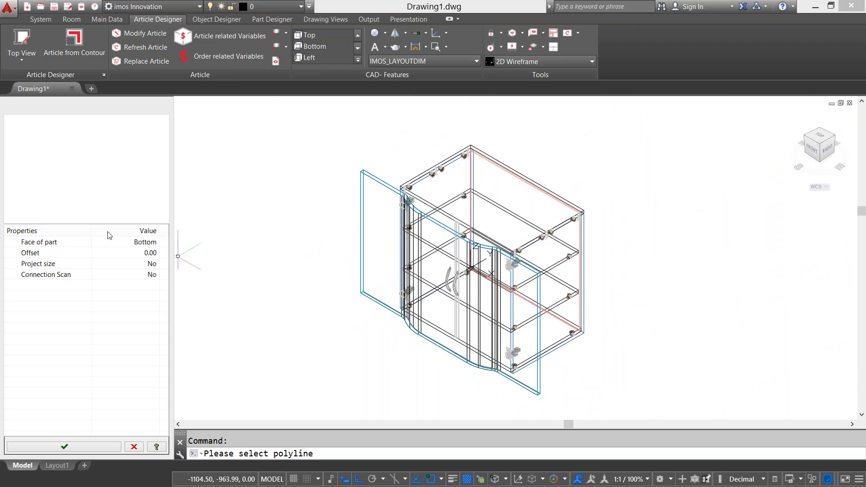
scroll(391, 303, "up", 5)
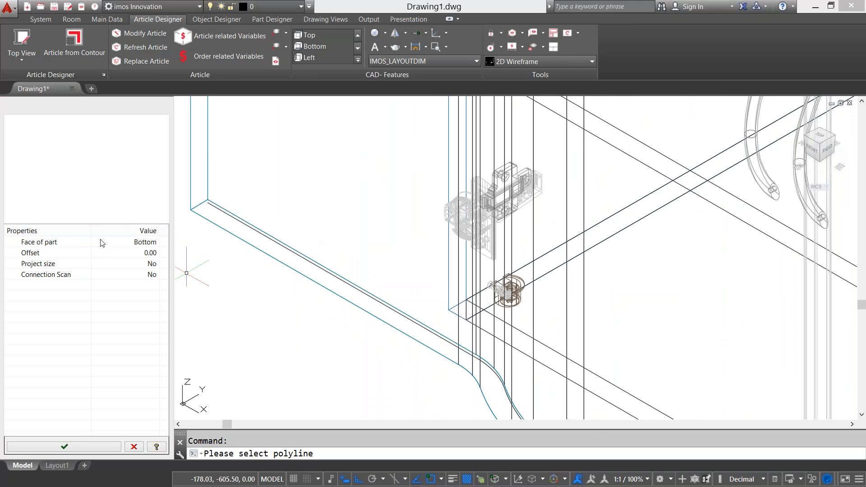
Step: Try Top as the face of part for the surface extension and return it to Bottom
left_click(138, 246)
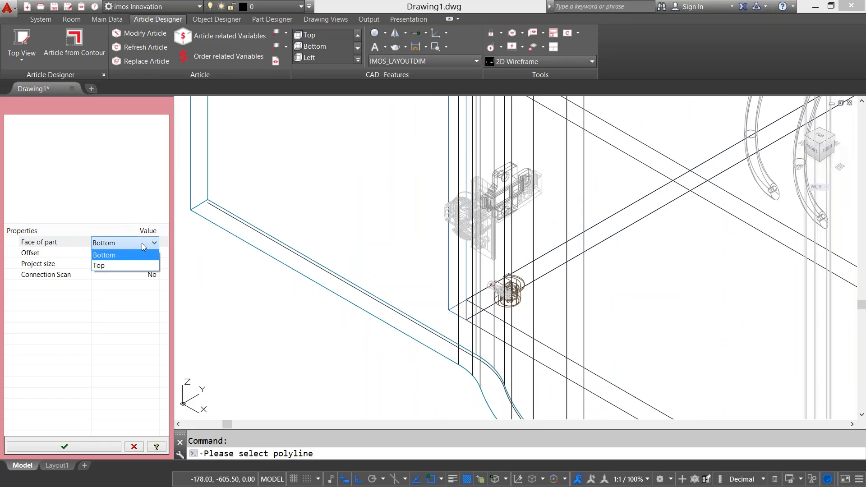
left_click(128, 265)
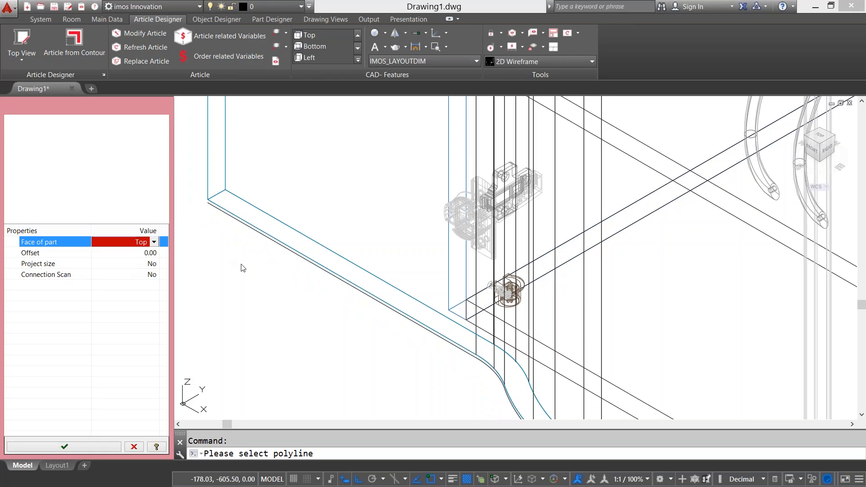
left_click(153, 244)
left_click(139, 253)
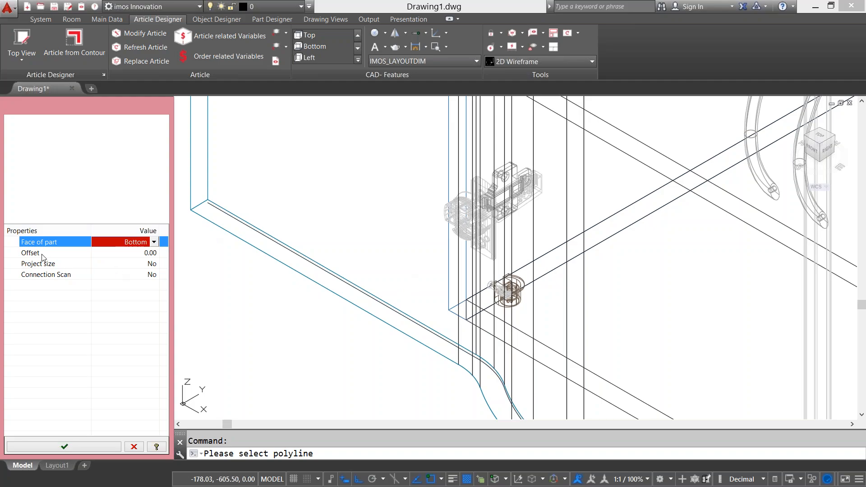
Step: Set the surface extension's offset from the contour polyline to 20
left_click(133, 255)
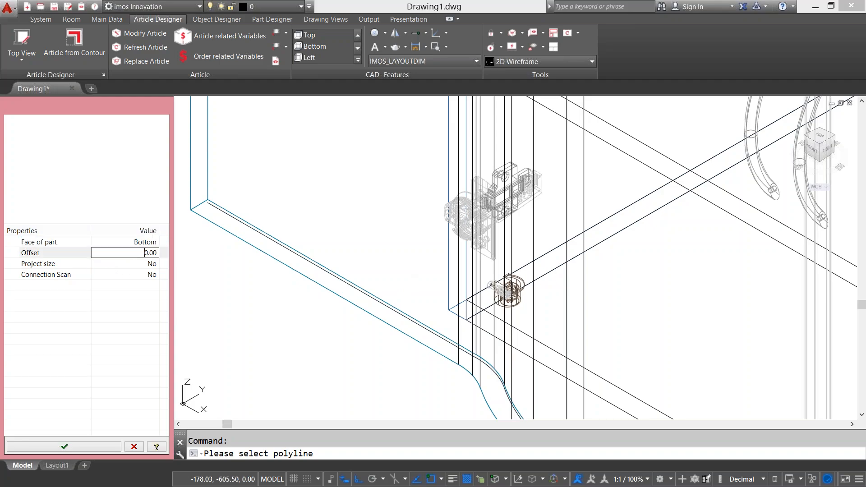
type("20")
key("Return")
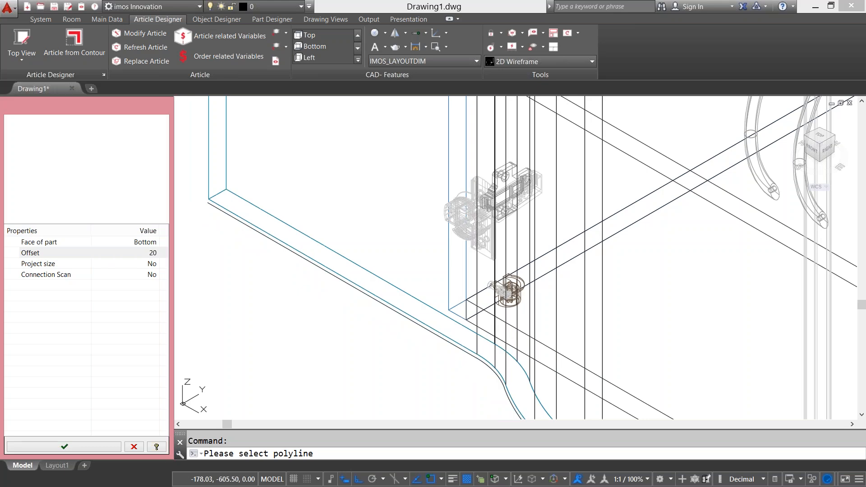
Step: Set the surface extension's offset from the contour polyline to 0
double_click(149, 254)
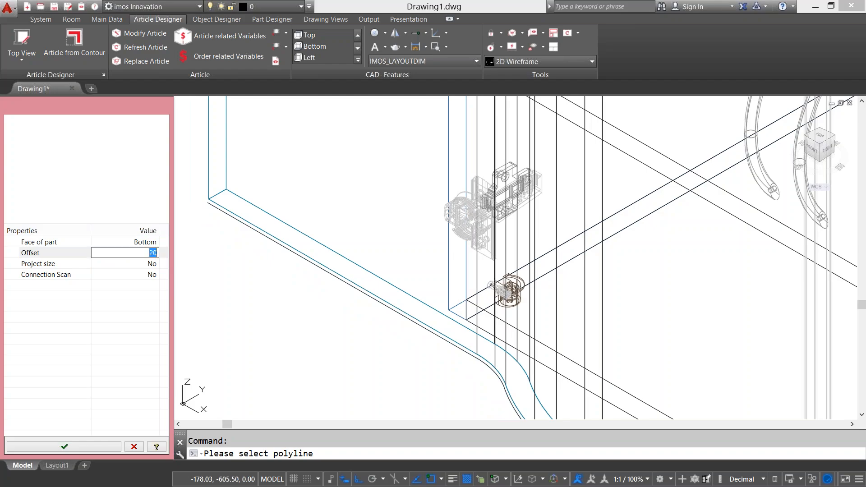
type("0")
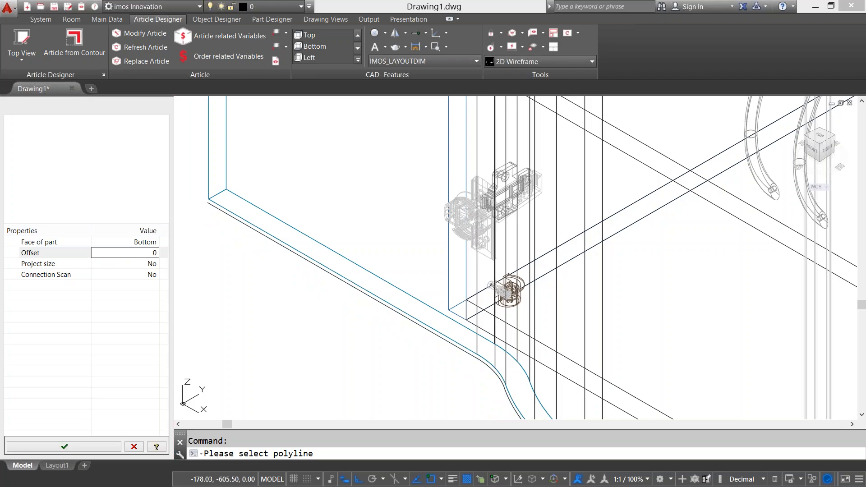
key("Return")
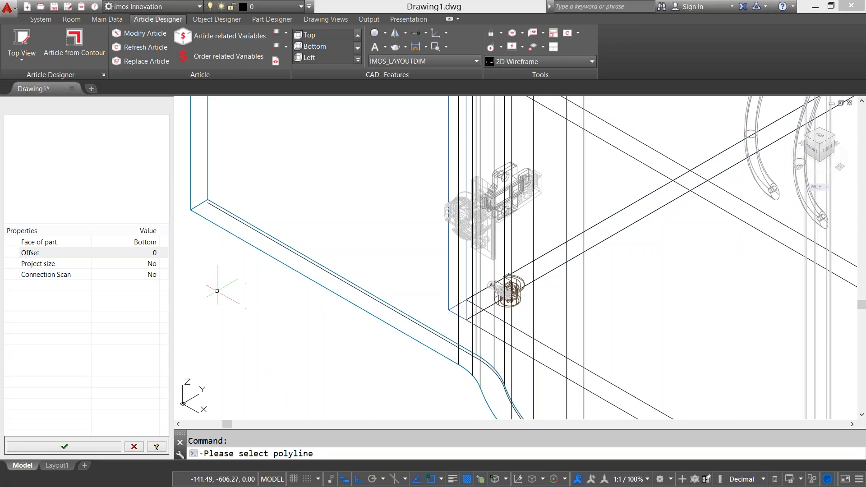
Step: Set Project size to Yes for the surface extension of the two doors
scroll(318, 292, "down", 3)
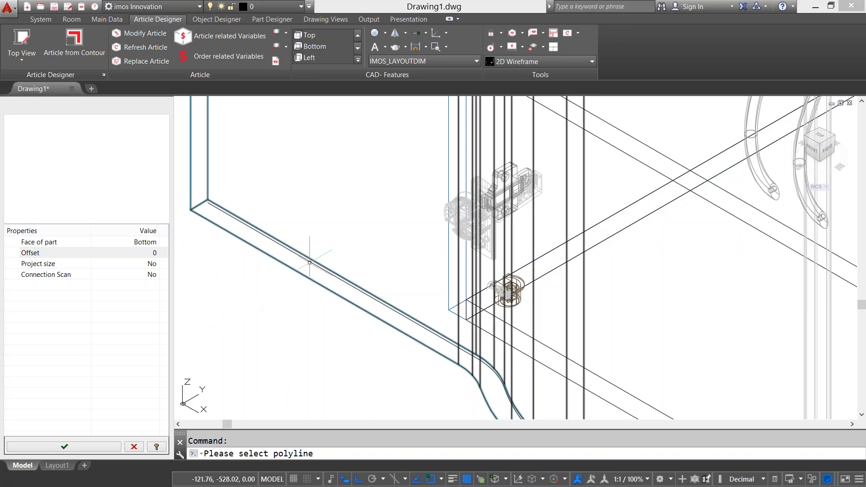
middle_click_drag(333, 319, 296, 289)
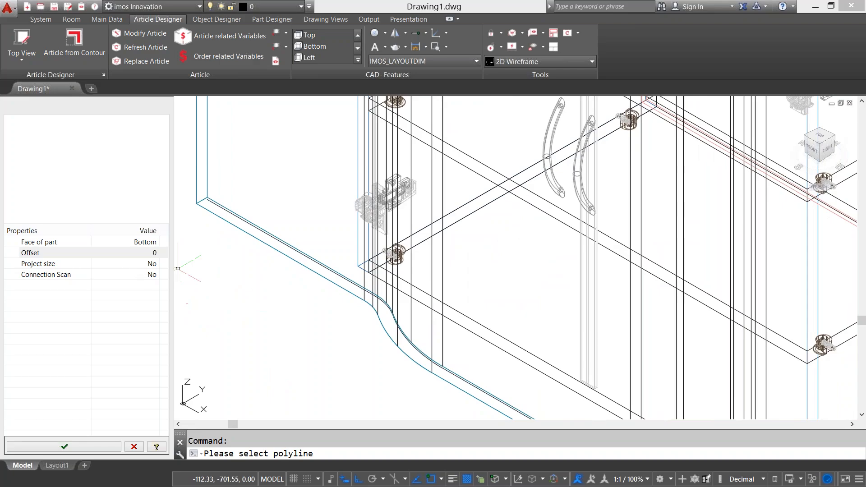
scroll(251, 280, "down", 2)
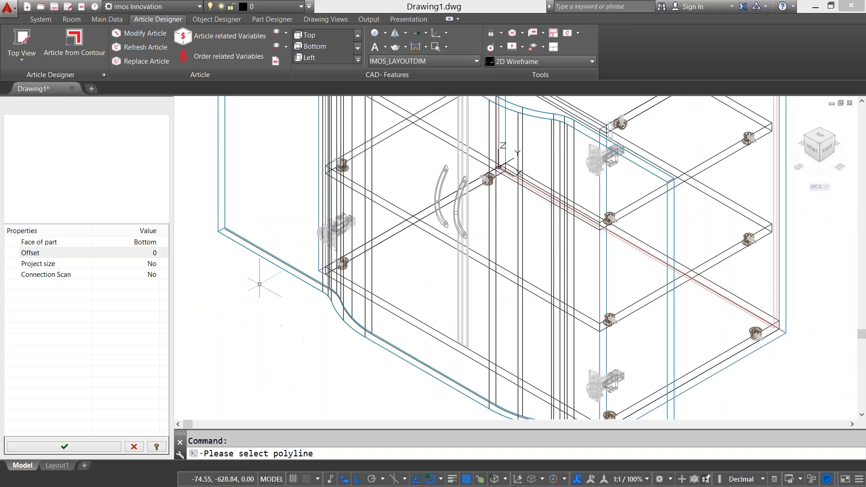
middle_click_drag(320, 338, 292, 305)
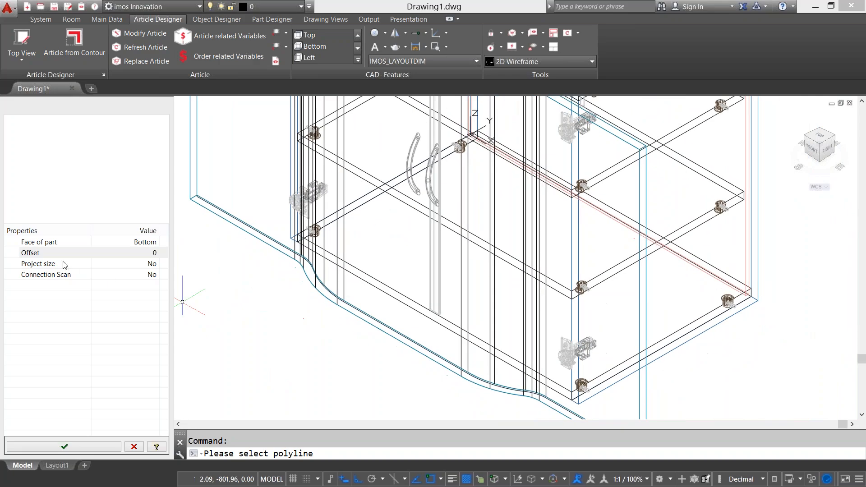
left_click(127, 265)
left_click(123, 286)
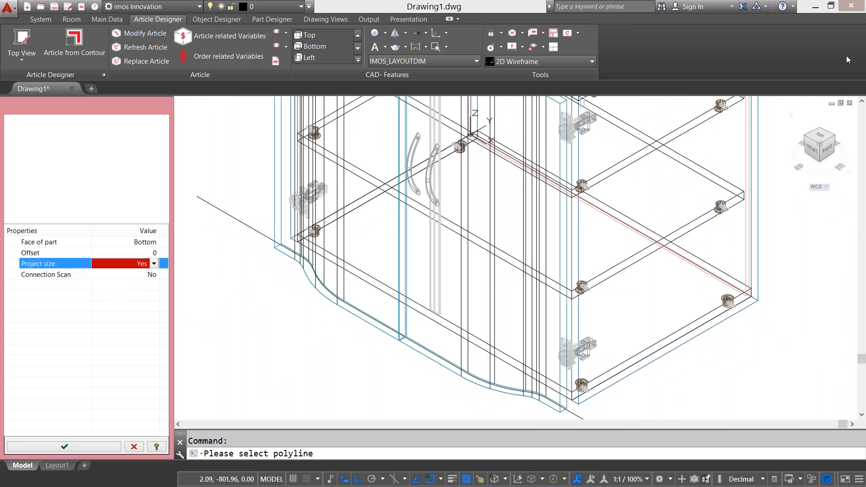
Step: Enable Connection Scan for the surface extension and apply the settings to both doors
left_click(820, 141)
scroll(557, 309, "up", 5)
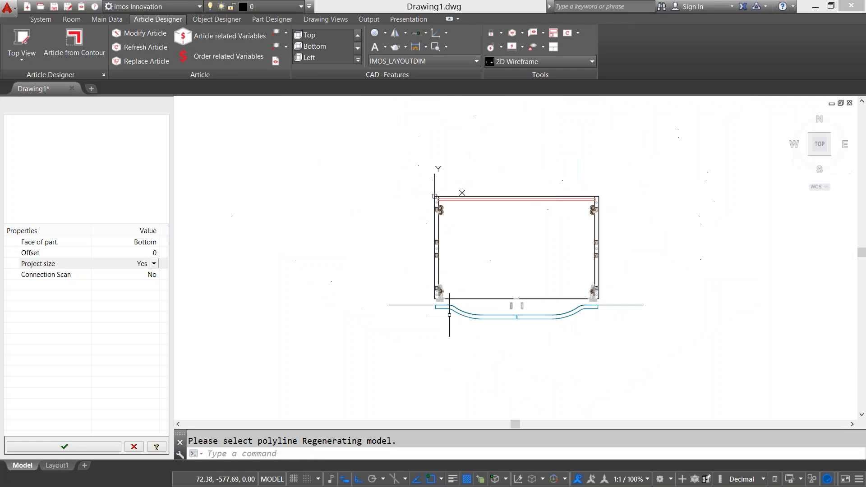
middle_click_drag(557, 308, 356, 294)
scroll(357, 293, "down", 1)
middle_click_drag(428, 304, 433, 309)
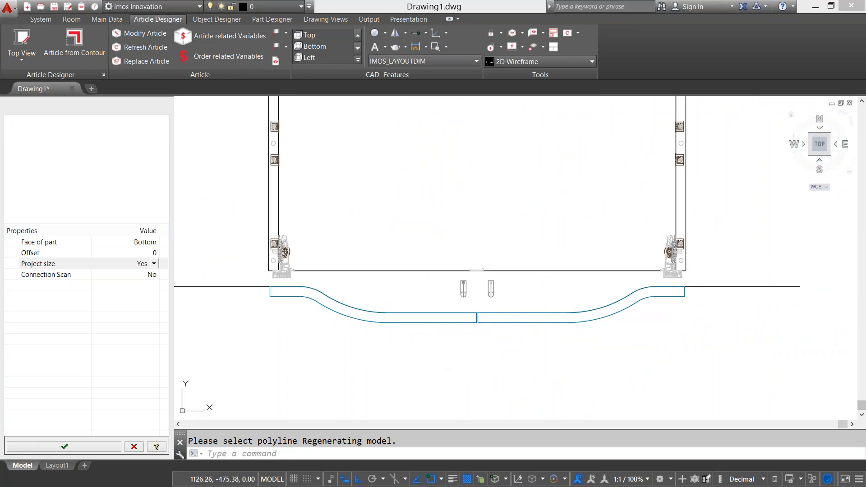
left_click(829, 153)
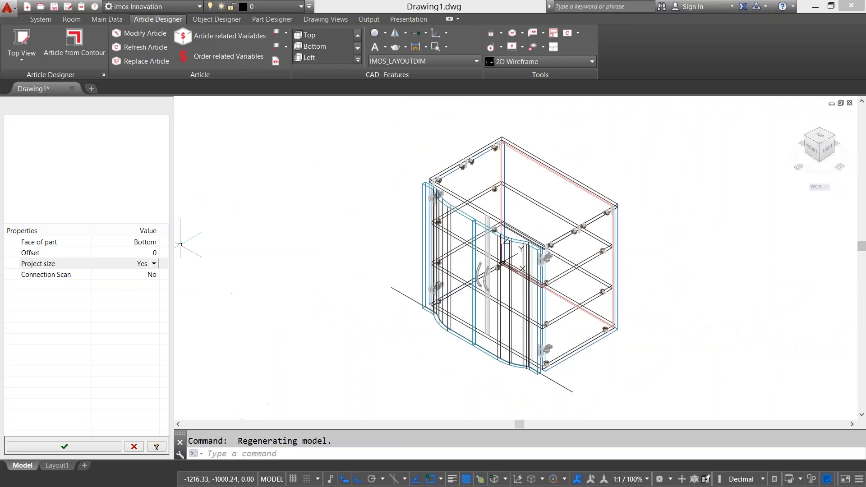
left_click(121, 275)
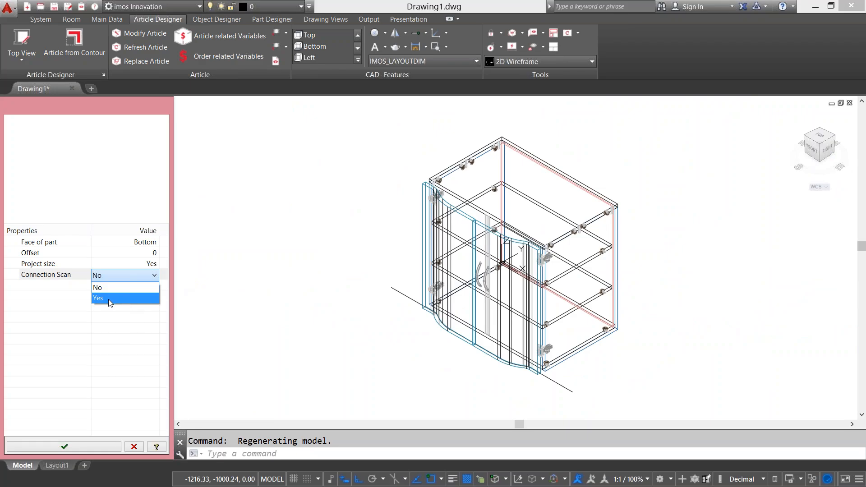
left_click(111, 297)
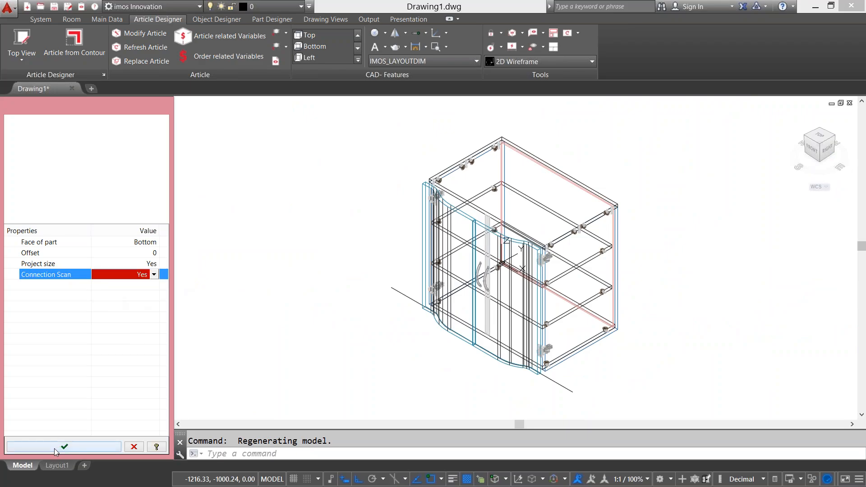
left_click(37, 448)
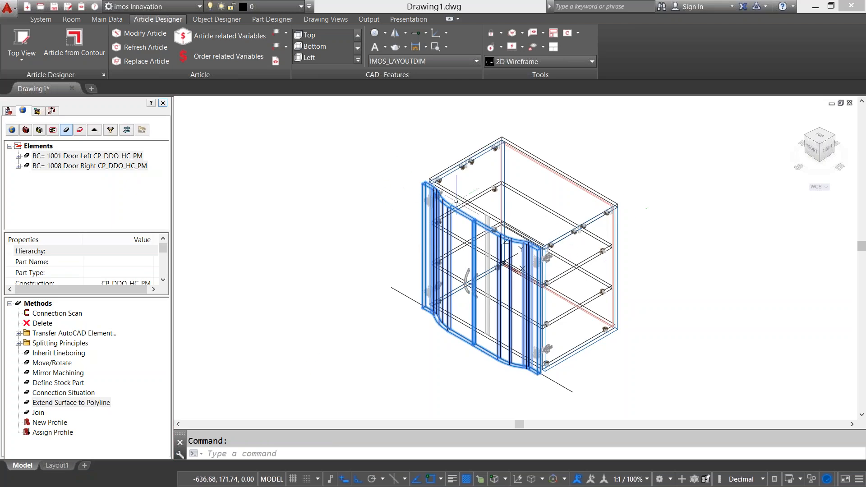
Step: Examine from above how the hinges and handles sit on the curved doors
left_click(819, 136)
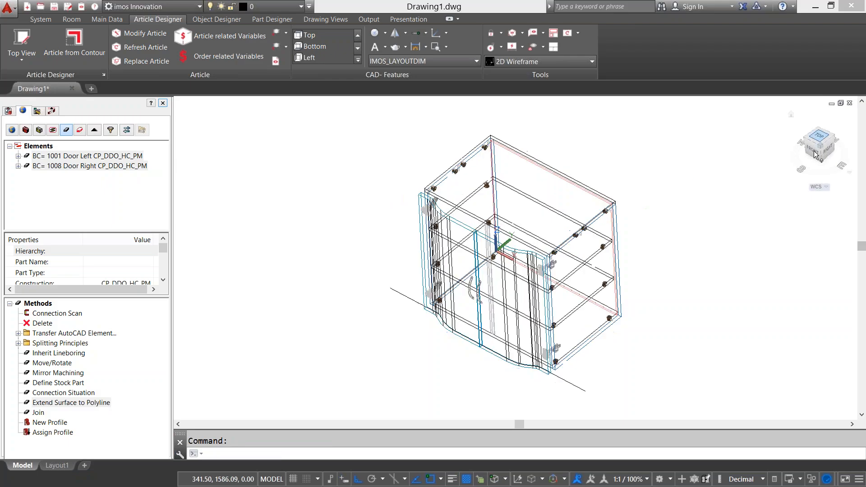
scroll(439, 293, "up", 5)
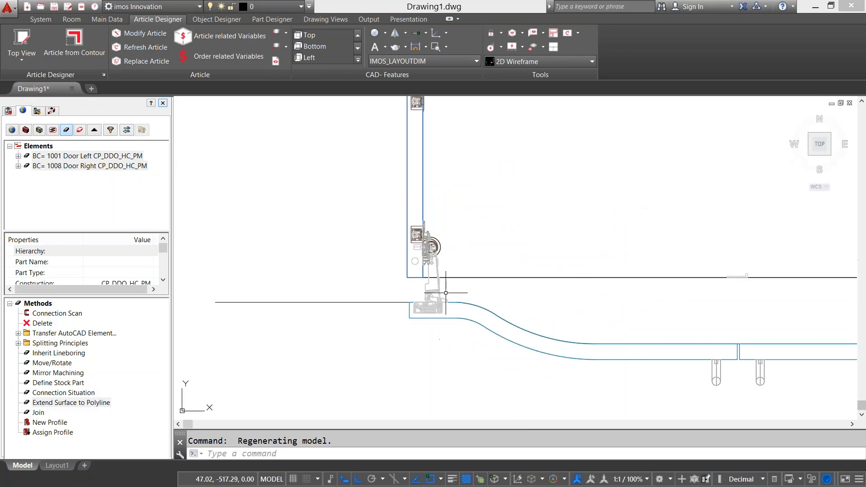
middle_click_drag(440, 294, 302, 275)
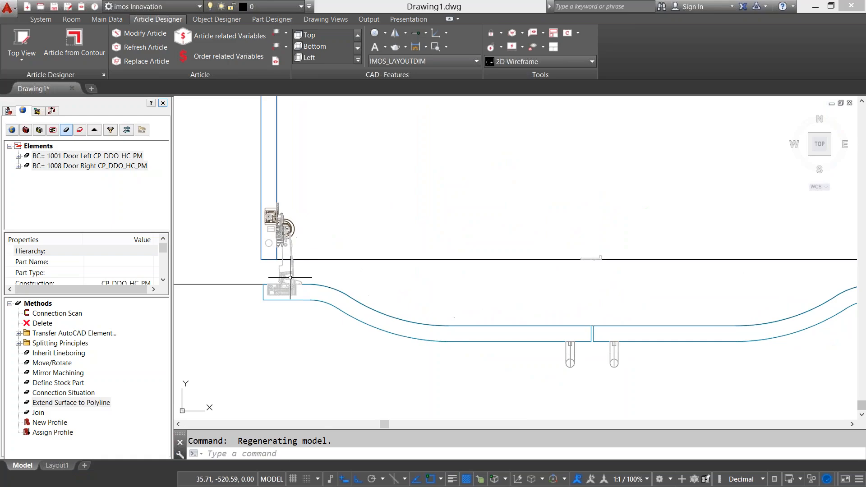
mouse_move(571, 338)
middle_mouse_down()
mouse_move(553, 354)
mouse_move(673, 346)
mouse_move(634, 338)
middle_mouse_up()
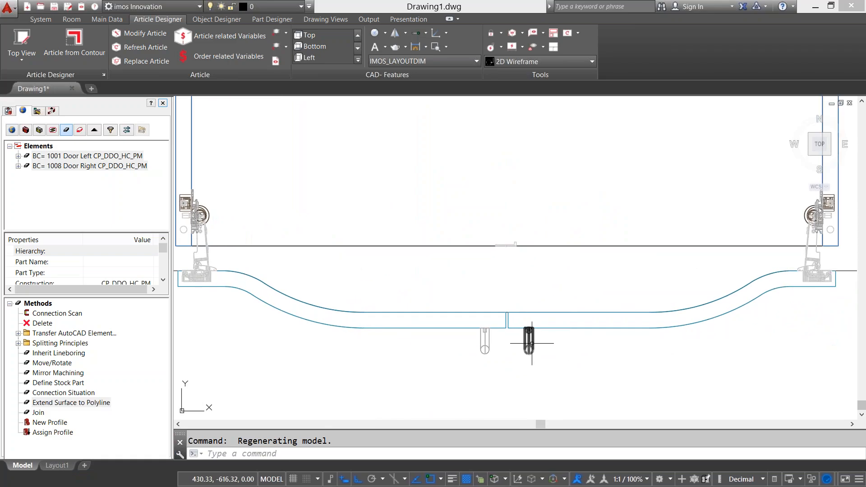
middle_click_drag(532, 344, 474, 346)
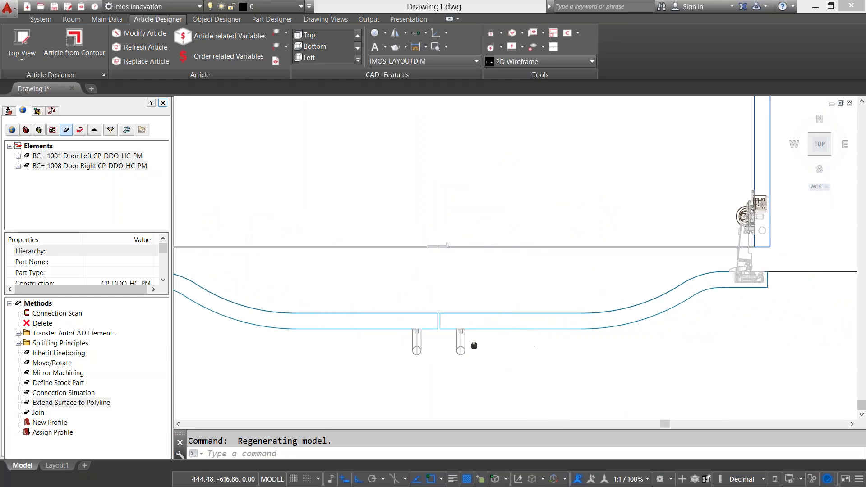
left_click(830, 151)
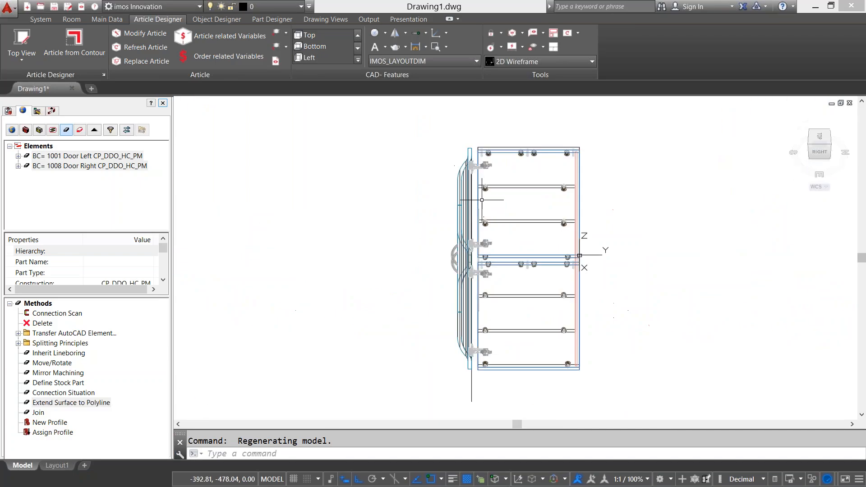
middle_click_drag(479, 234, 551, 230, "shift")
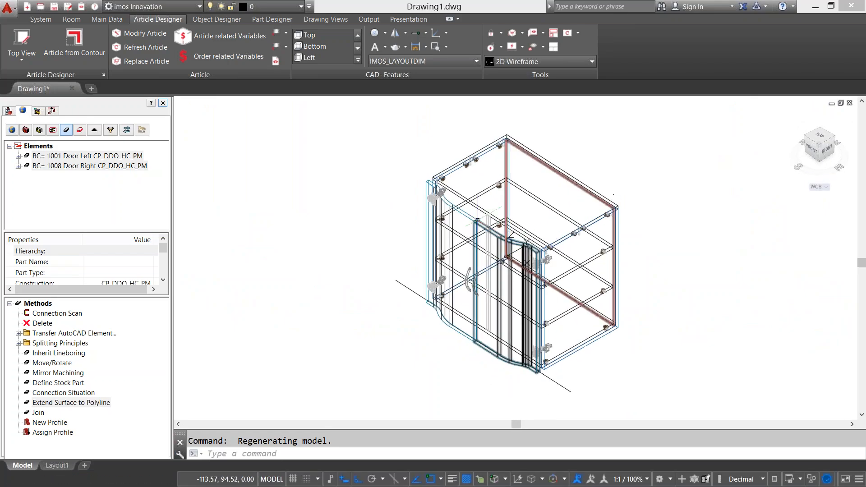
Step: Examine the hinge area of the left door and the baffle plate behind the gap between the curved doors
scroll(430, 202, "up", 3)
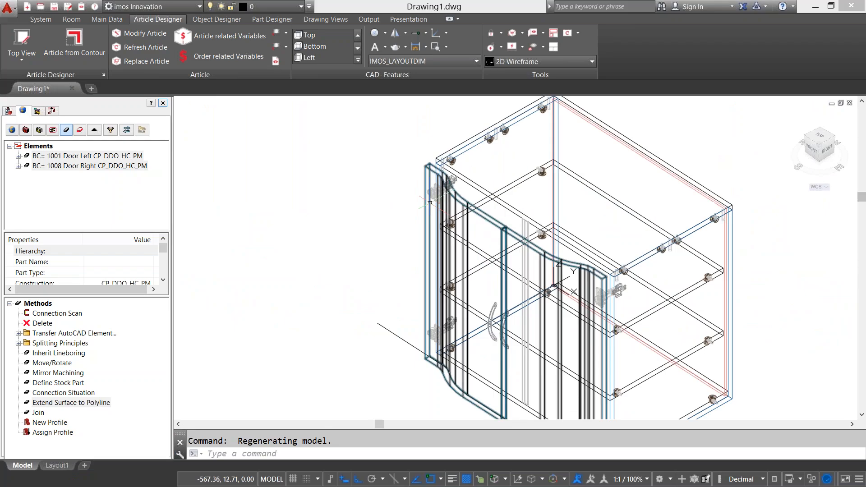
scroll(431, 202, "up", 4)
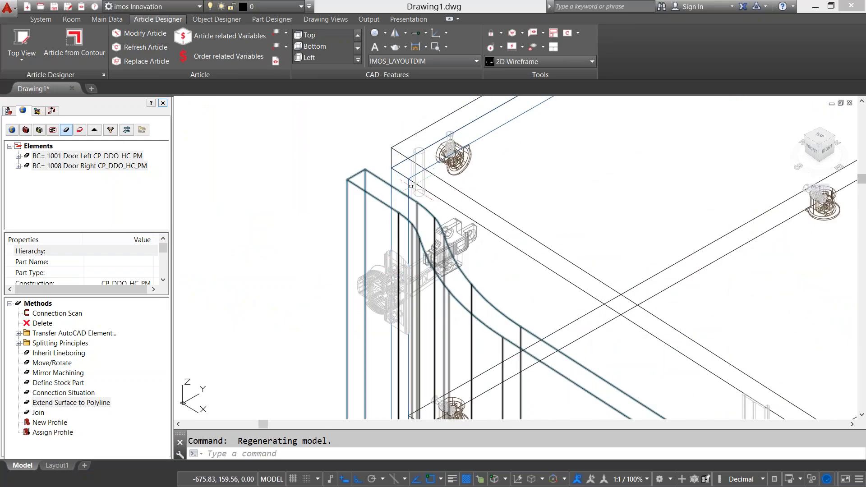
scroll(411, 187, "down", 6)
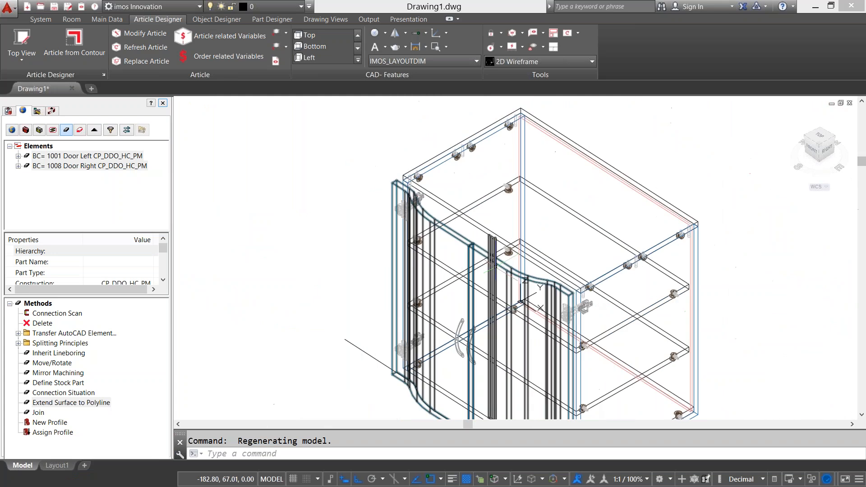
middle_click_drag(496, 266, 491, 233)
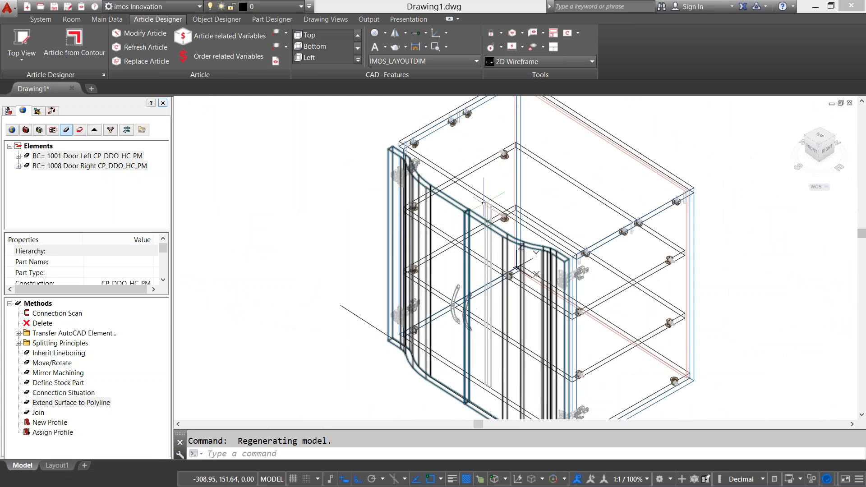
scroll(484, 203, "up", 4)
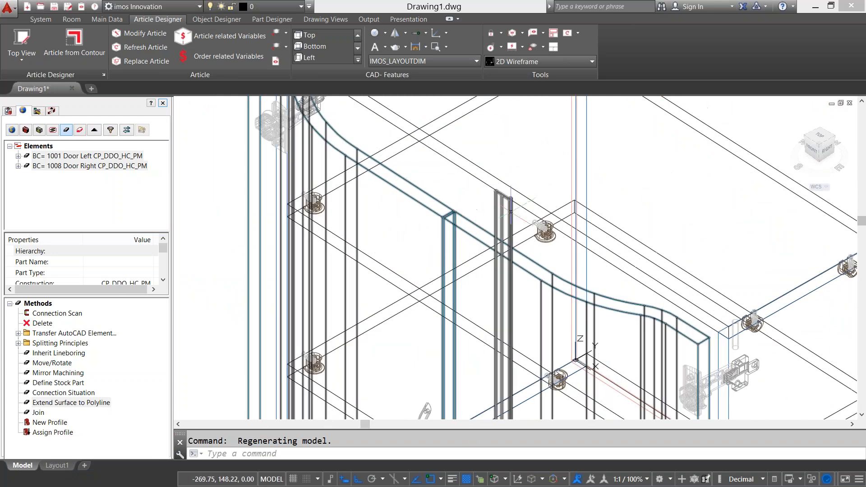
scroll(511, 211, "up", 2)
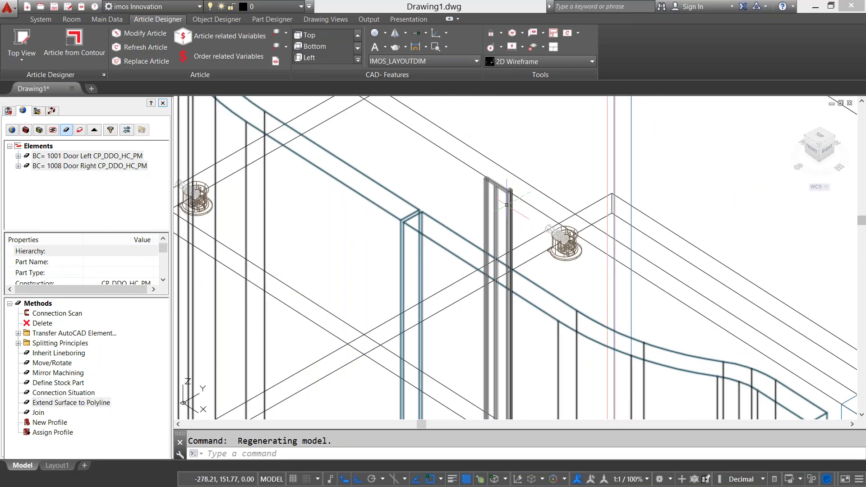
scroll(487, 208, "down", 2)
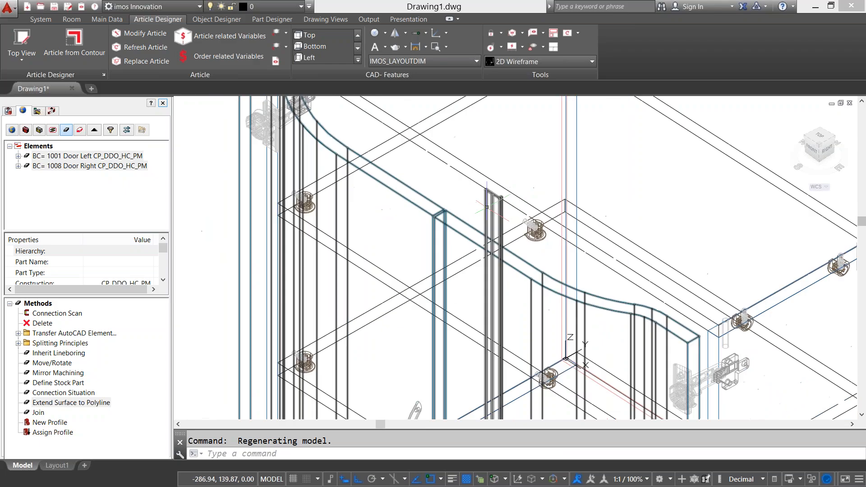
middle_click_drag(486, 207, 461, 207)
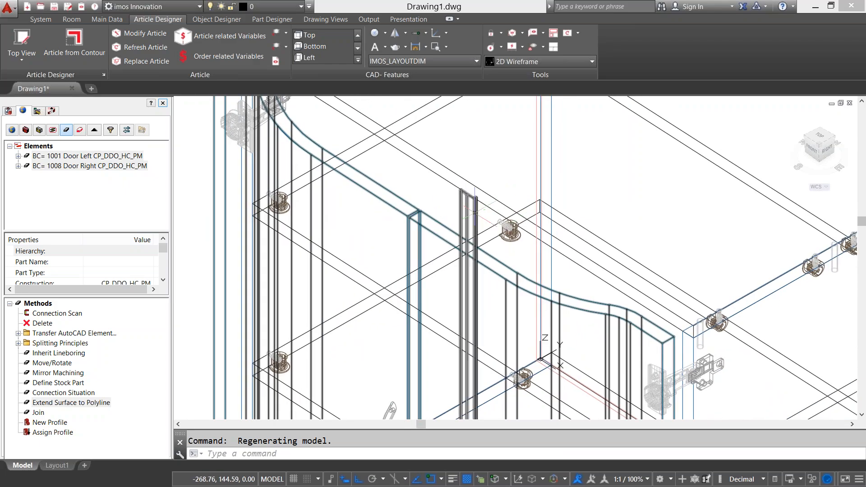
mouse_move(475, 212)
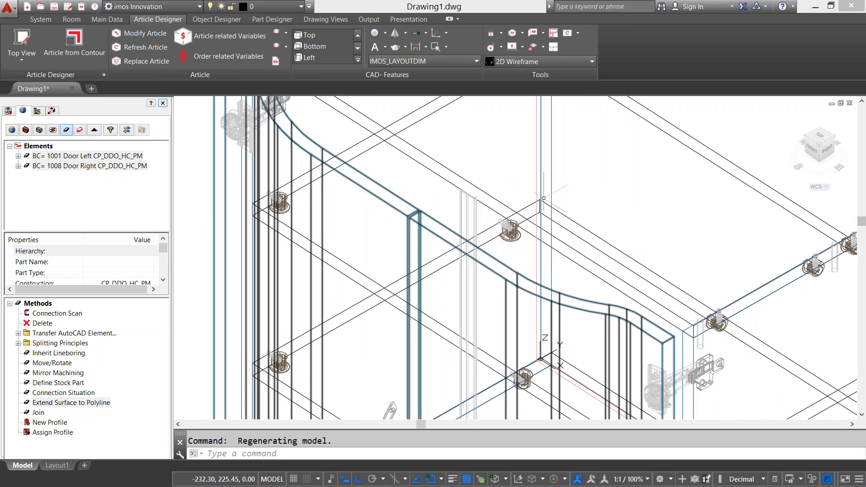
key("Escape")
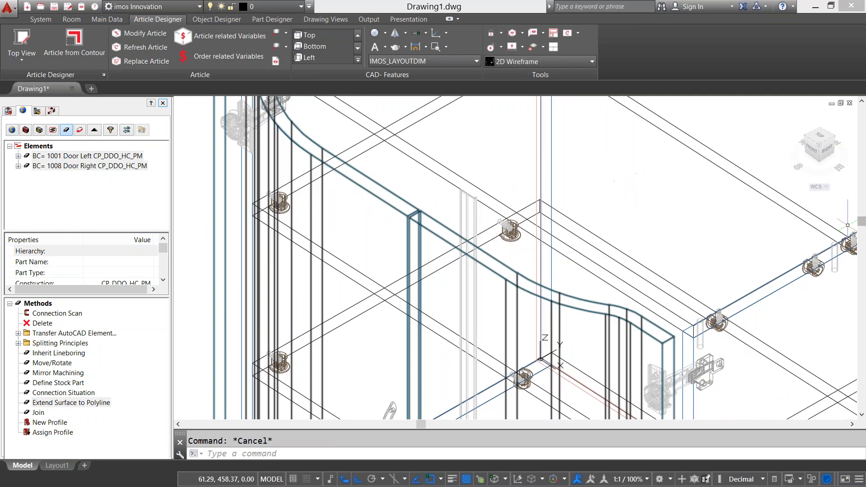
Step: Turn on the 3D workings of the vertical baffle plate behind the curved doors
scroll(632, 244, "down", 5)
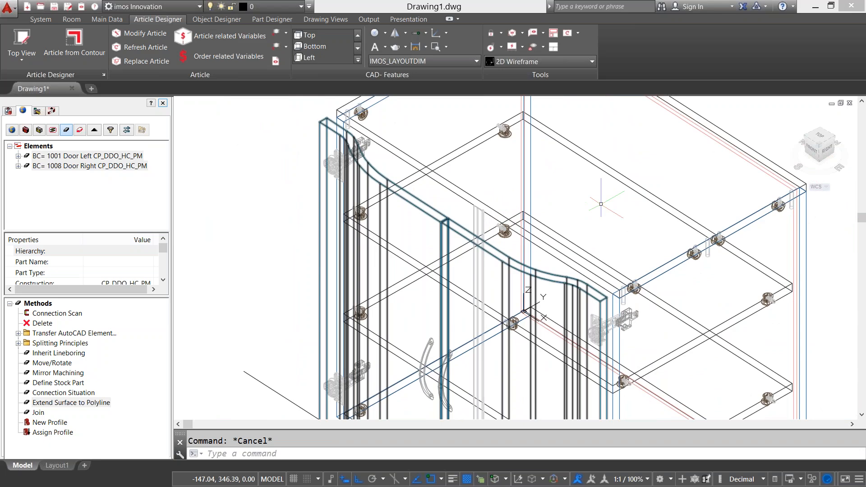
left_click(475, 217)
right_click(497, 161)
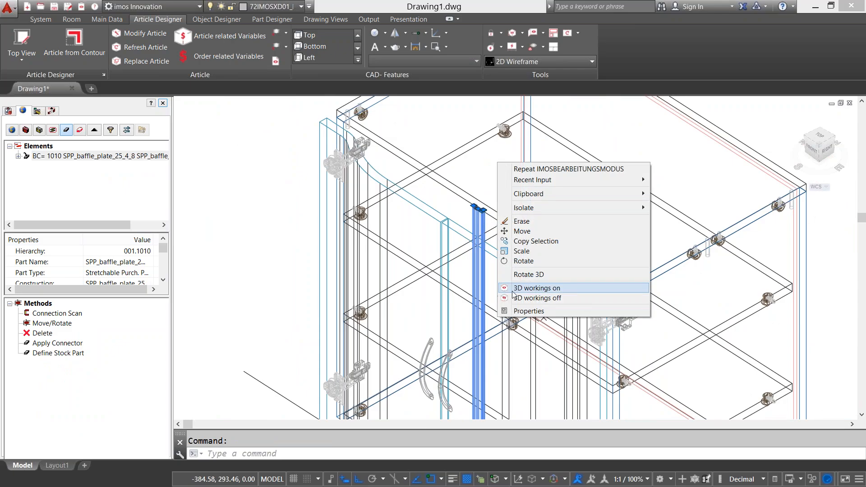
left_click(567, 290)
scroll(499, 205, "up", 3)
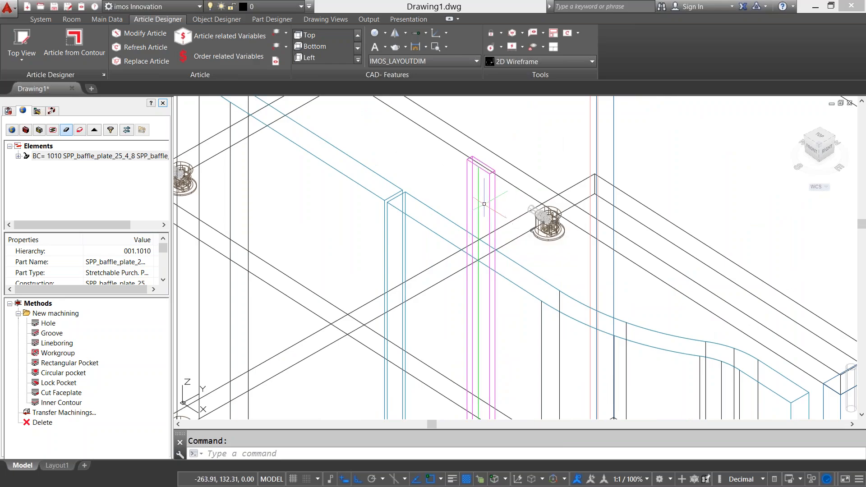
scroll(477, 202, "up", 4)
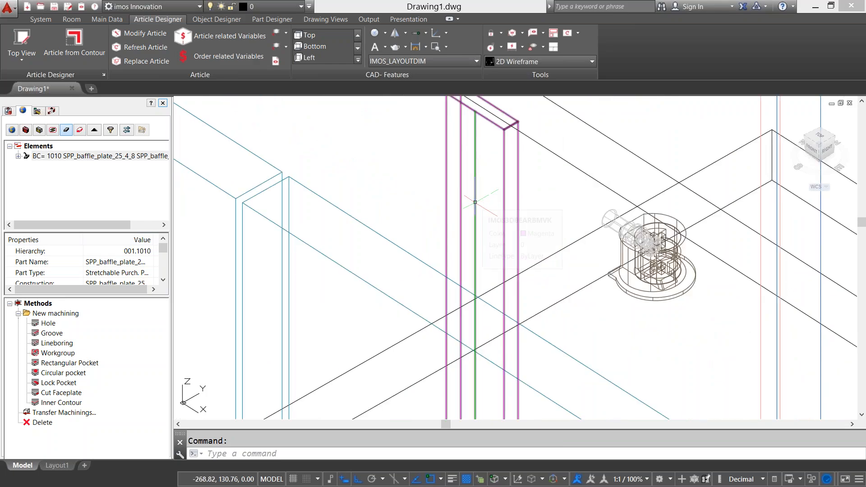
Step: Move the vertical baffle plate straight forward from its top midpoint to the rear face of the curved doors
left_click(475, 202)
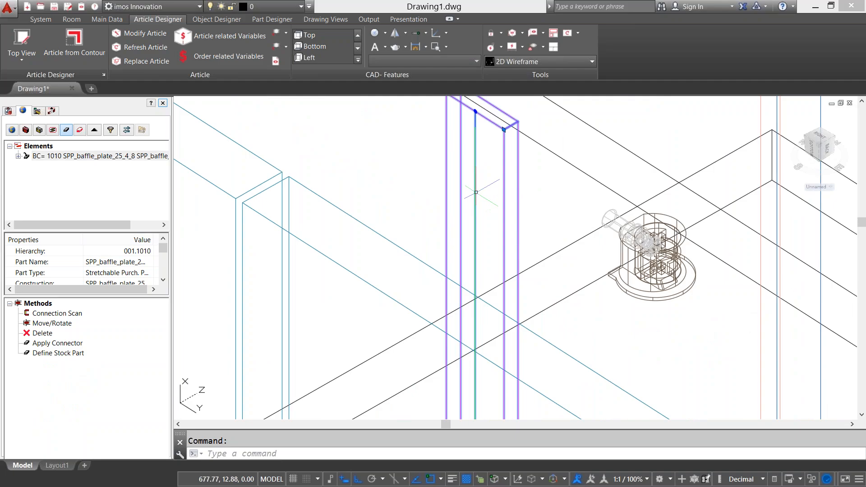
right_click(472, 192)
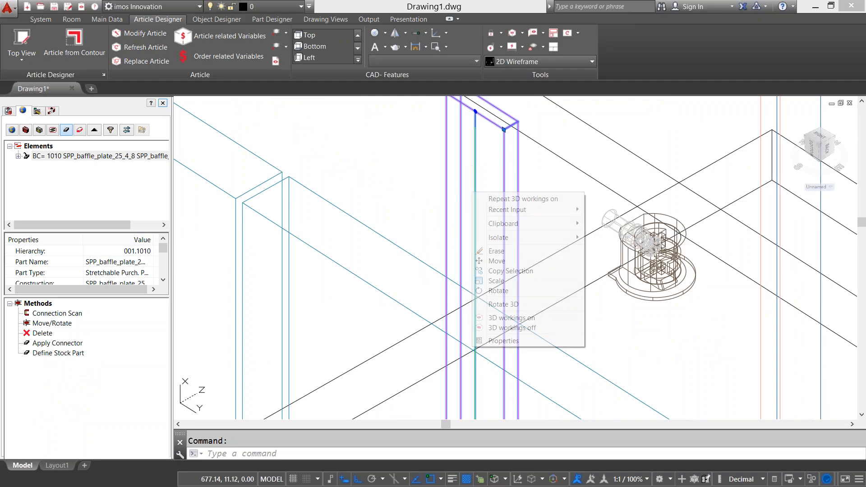
left_click(502, 261)
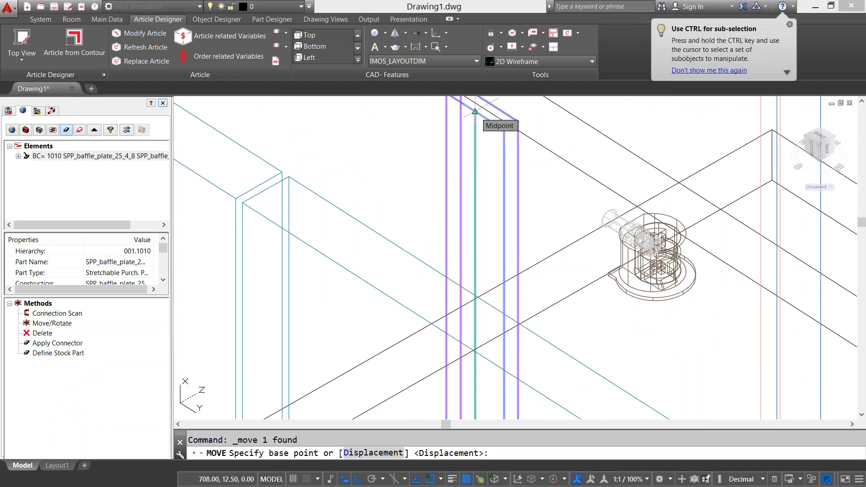
left_click(476, 111)
scroll(406, 135, "down", 5)
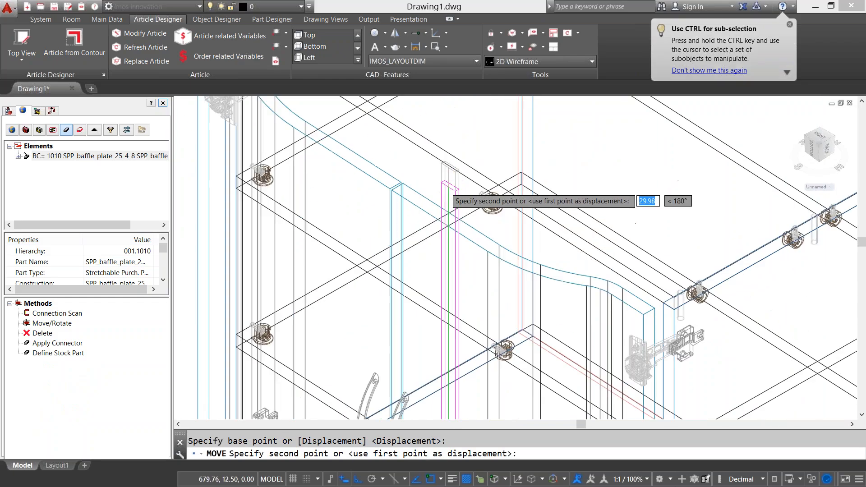
scroll(451, 180, "down", 5)
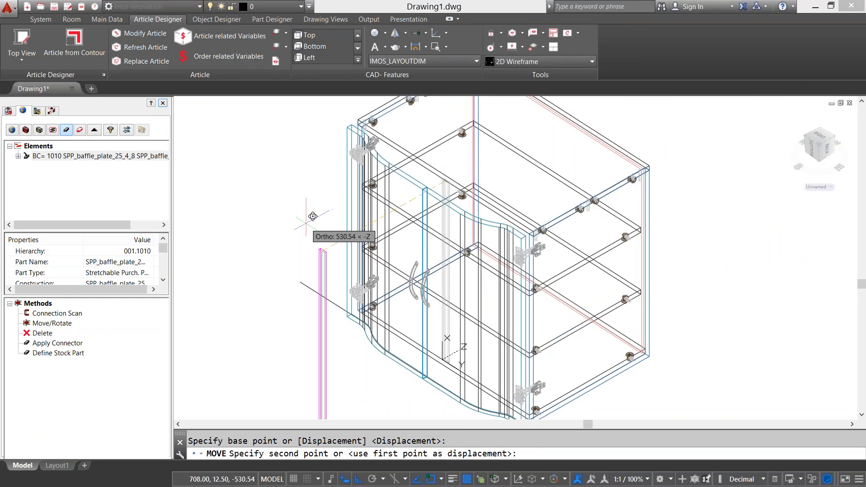
left_click(306, 223)
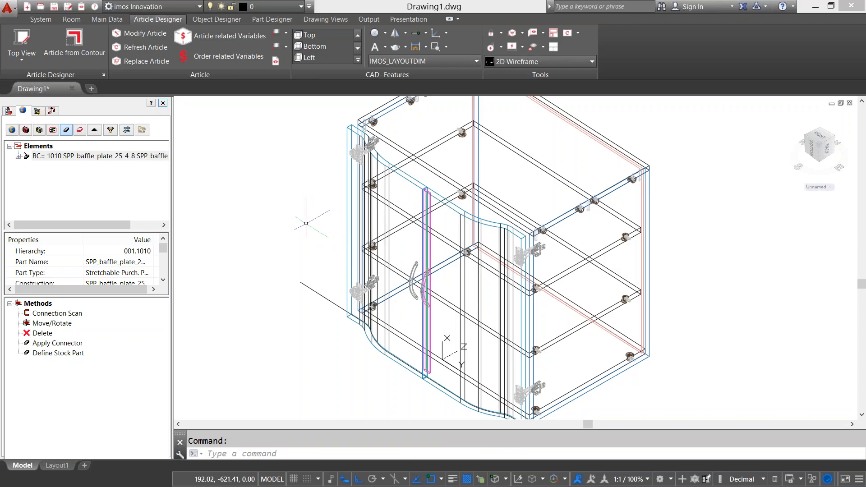
Step: Turn off the 3D workings of the moved baffle plate
scroll(430, 274, "up", 8)
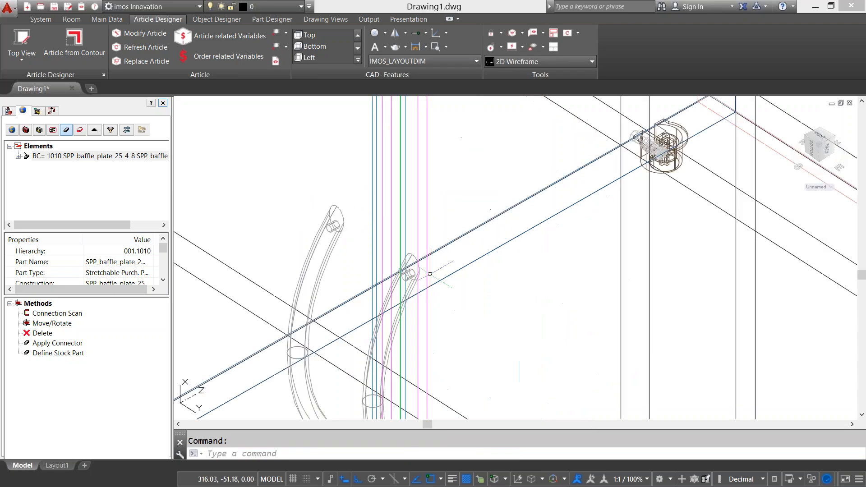
left_click(427, 239)
right_click(469, 283)
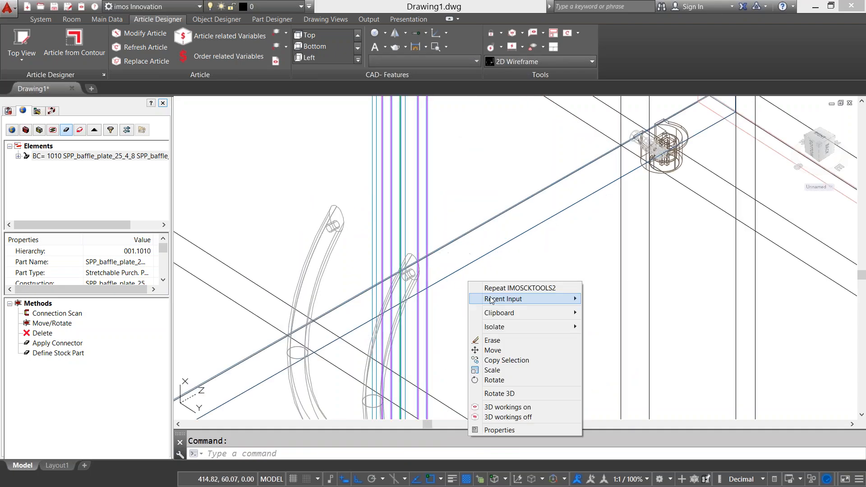
left_click(513, 417)
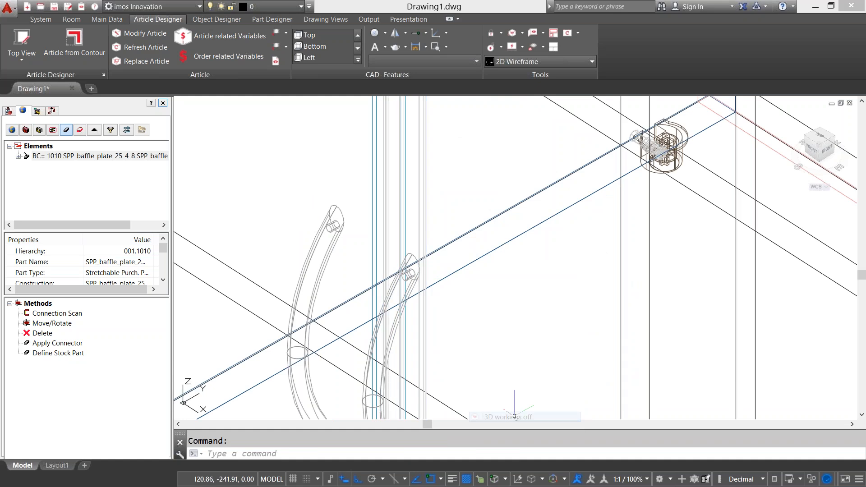
Step: Examine from above how the baffle plate's profile sits against the gap between the two curved doors
scroll(548, 340, "down", 3)
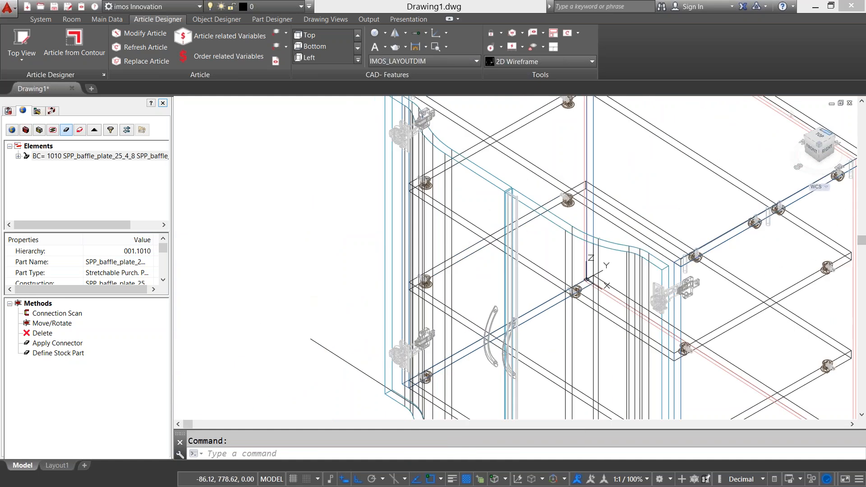
left_click(819, 136)
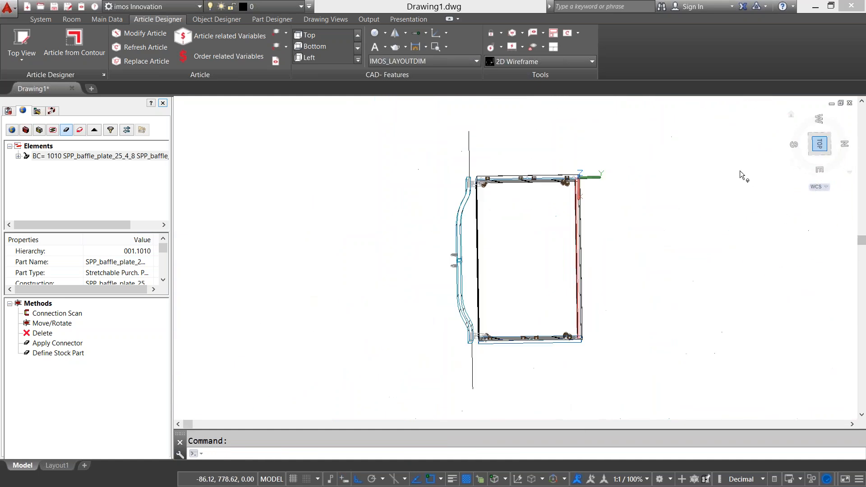
left_click(843, 123)
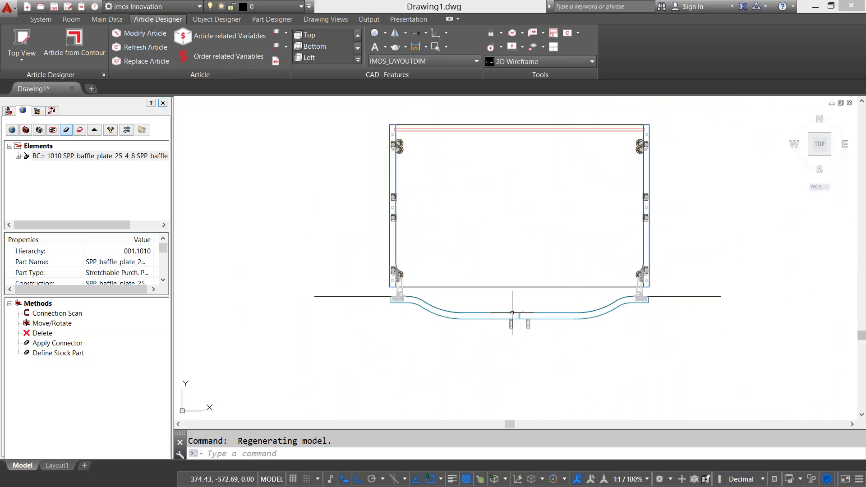
scroll(512, 313, "up", 10)
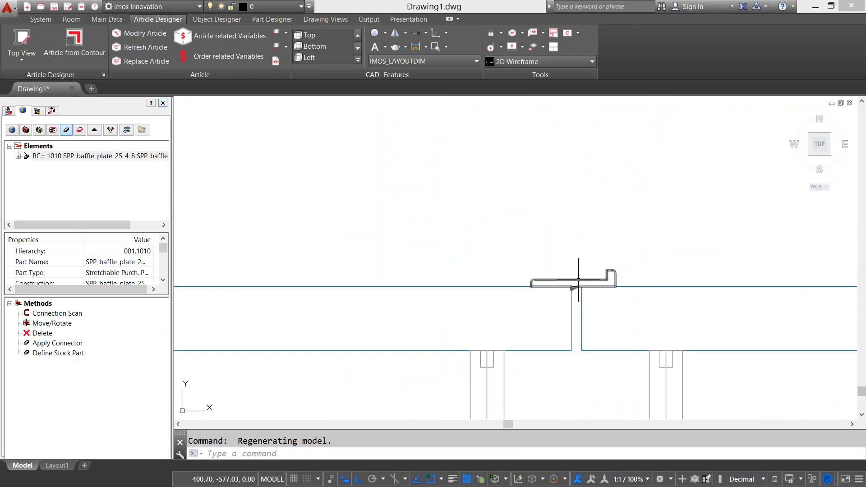
scroll(579, 280, "up", 5)
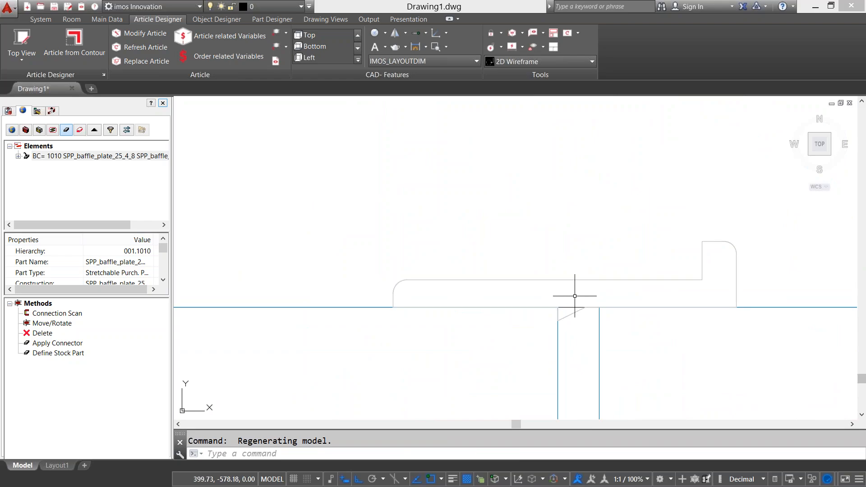
scroll(578, 290, "down", 5)
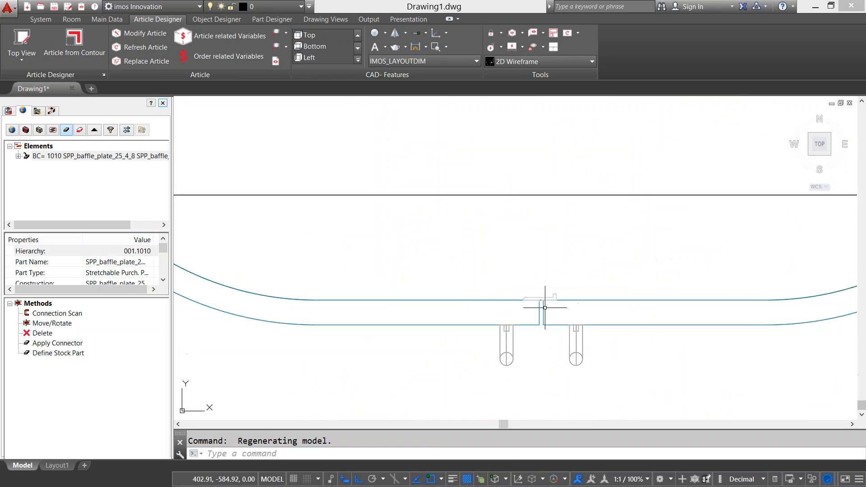
scroll(549, 311, "down", 2)
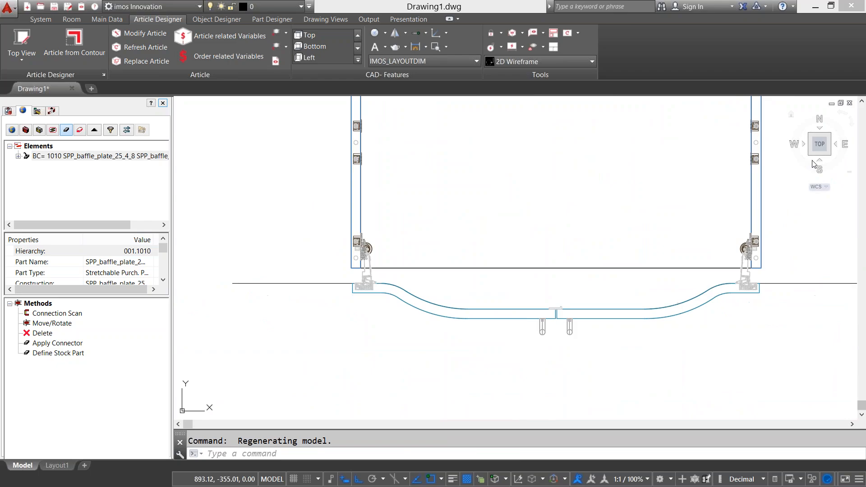
left_click(836, 158)
Step: Extend the front edges of the cabinet's top, bottom and both side panels to the contour polyline
scroll(430, 170, "up", 6)
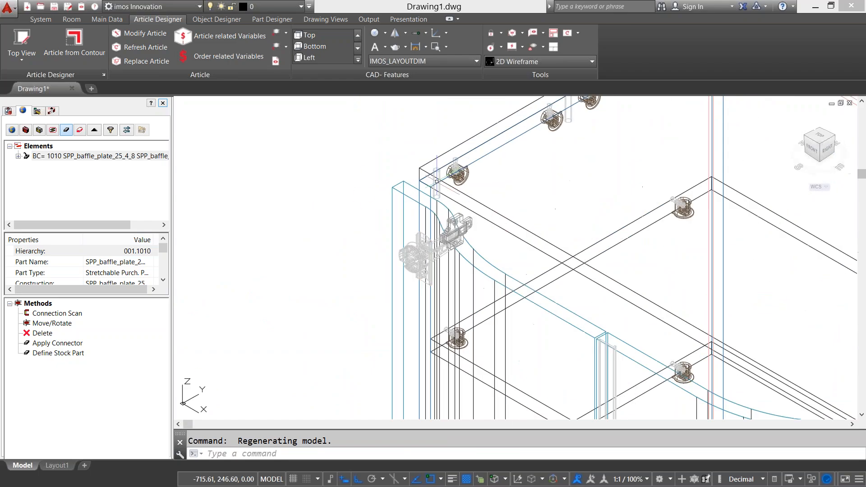
left_click(80, 130)
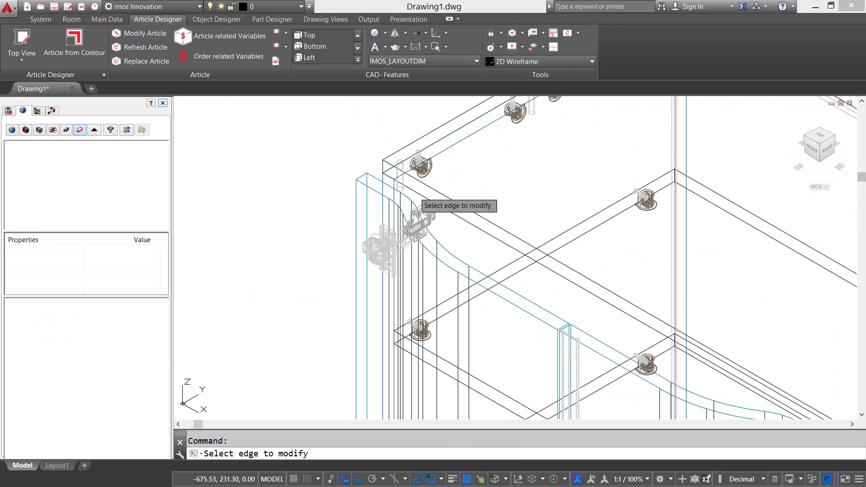
scroll(408, 194, "up", 8)
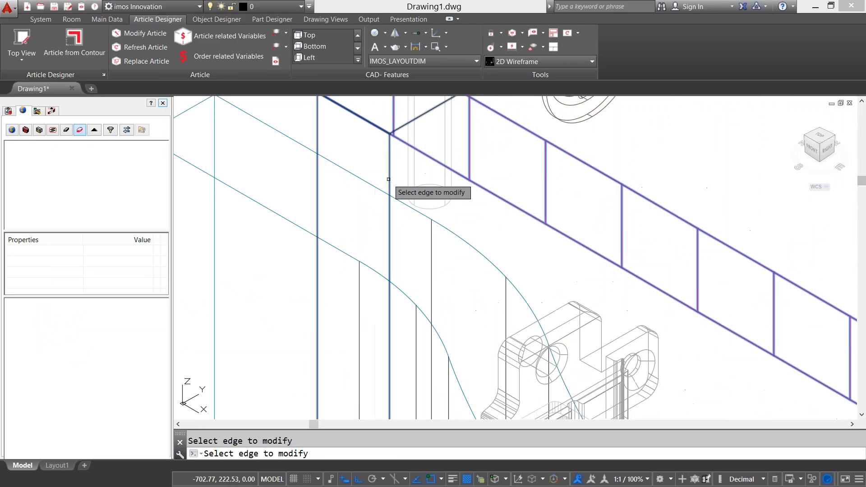
scroll(470, 211, "down", 8)
scroll(415, 397, "up", 6)
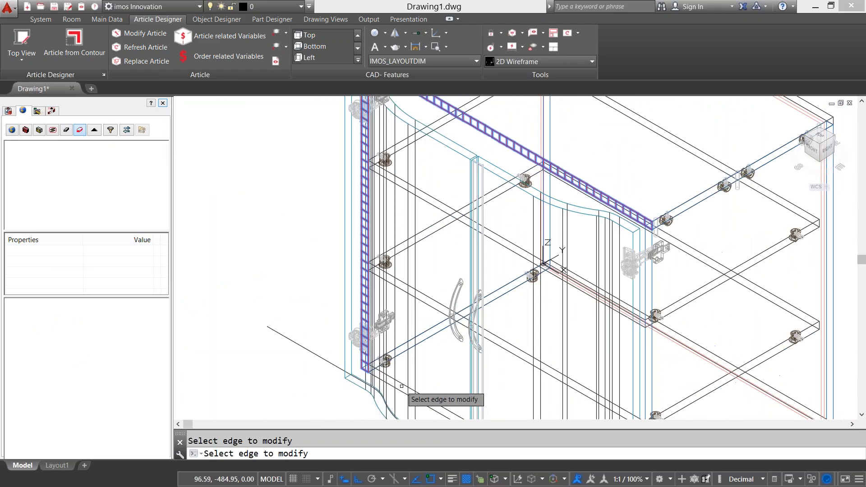
scroll(425, 397, "down", 4)
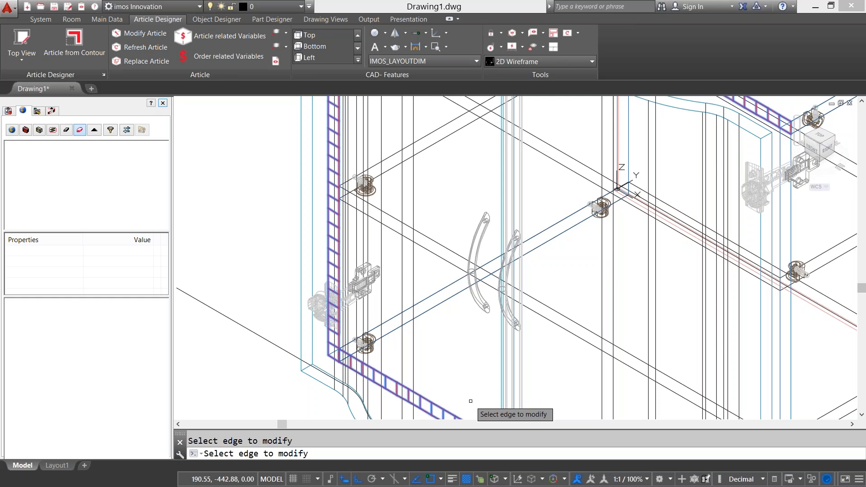
scroll(476, 401, "up", 2)
middle_click_drag(510, 407, 289, 245)
scroll(454, 288, "up", 2)
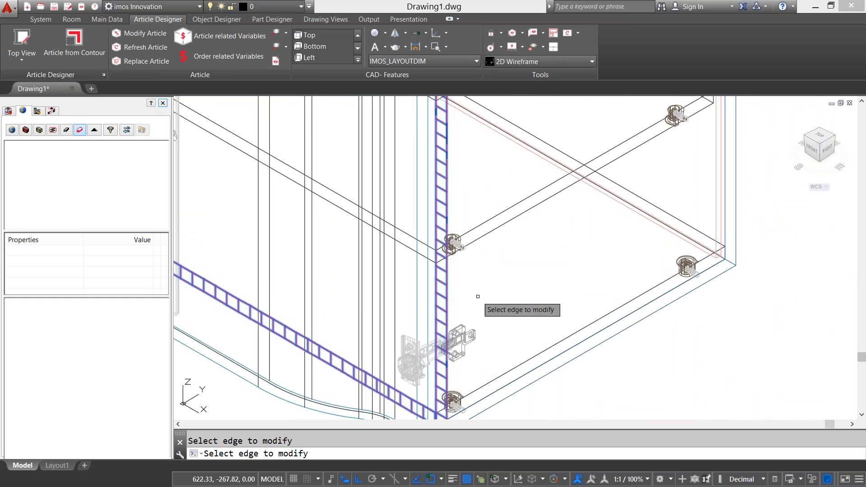
scroll(481, 299, "down", 3)
scroll(480, 295, "down", 2)
middle_click_drag(383, 272, 421, 284)
right_click(291, 232)
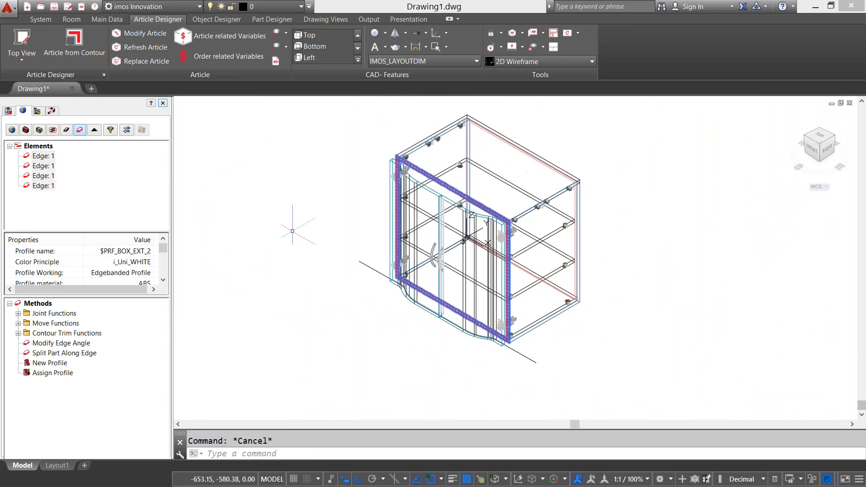
left_click(18, 315)
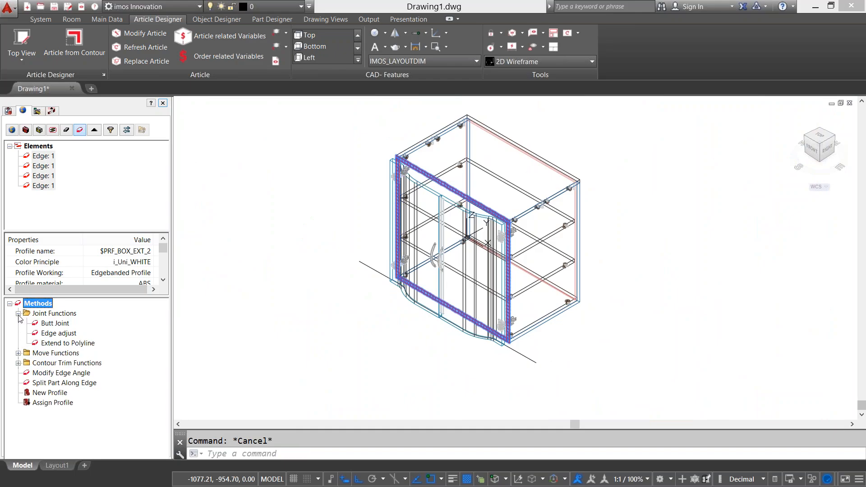
double_click(68, 343)
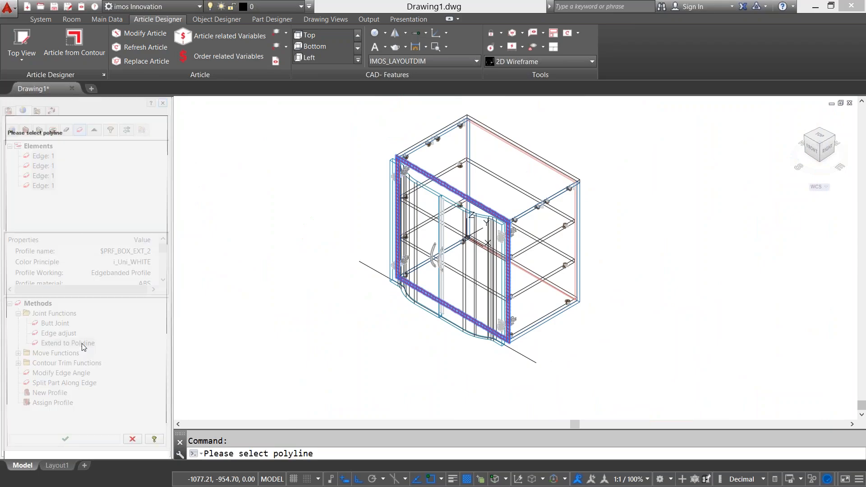
left_click(525, 356)
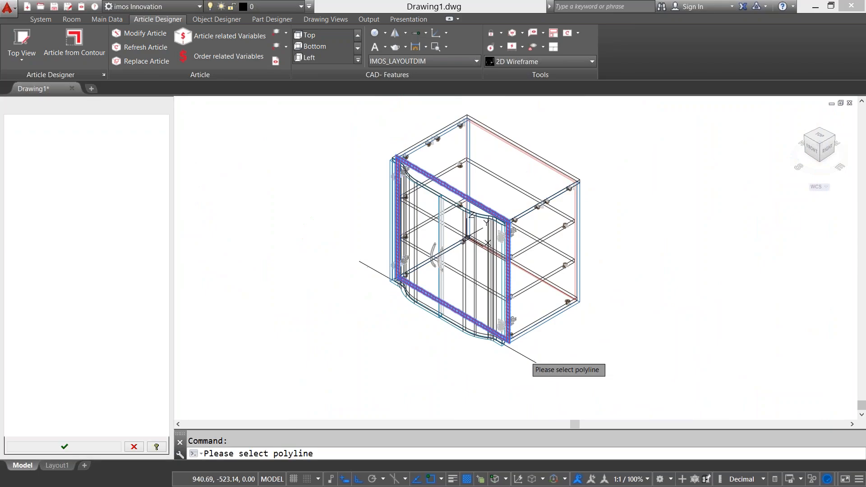
left_click(82, 446)
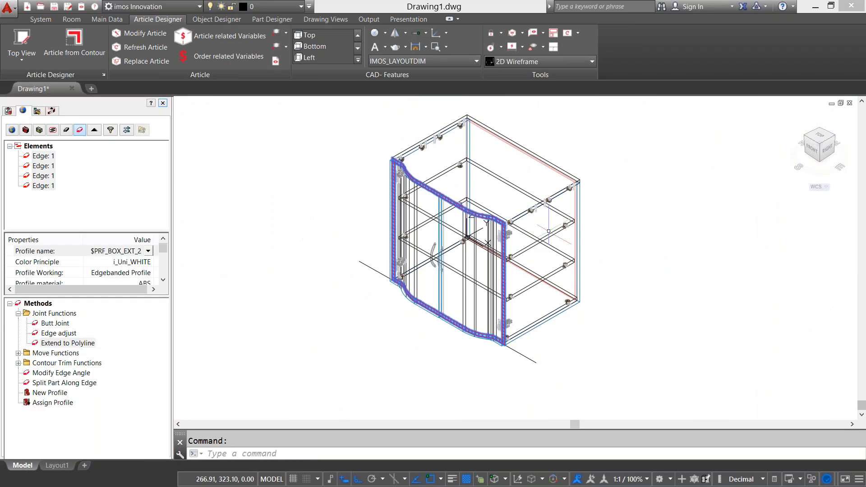
Step: Examine the extended front edges against the curved doors from above and at an angle
left_click(819, 135)
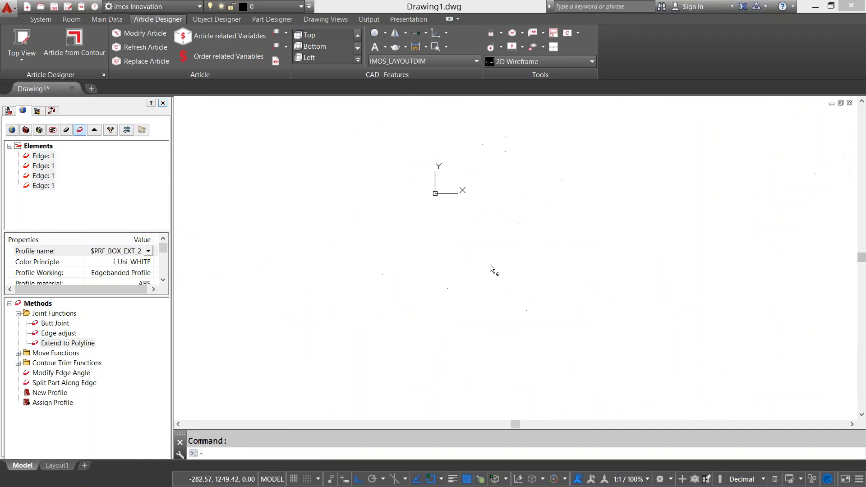
scroll(431, 301, "up", 3)
middle_click_drag(449, 302, 438, 301)
scroll(438, 301, "down", 3)
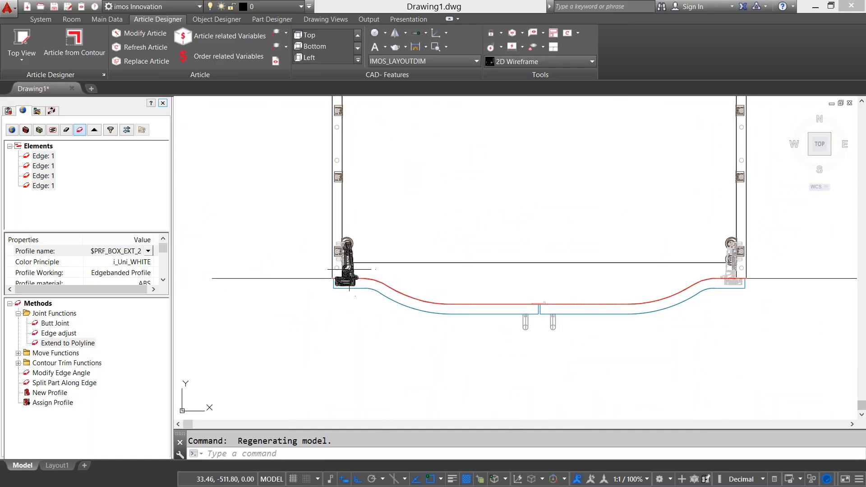
scroll(355, 275, "up", 3)
scroll(400, 279, "down", 5)
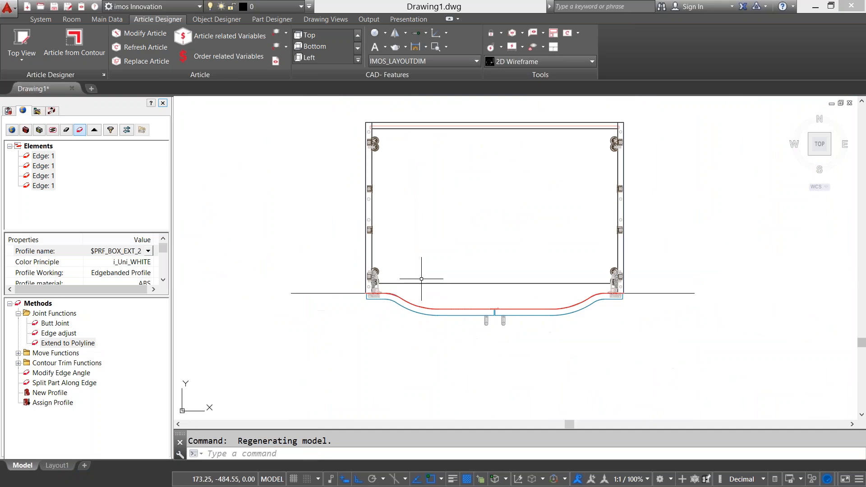
middle_click_drag(422, 280, 415, 193, "shift")
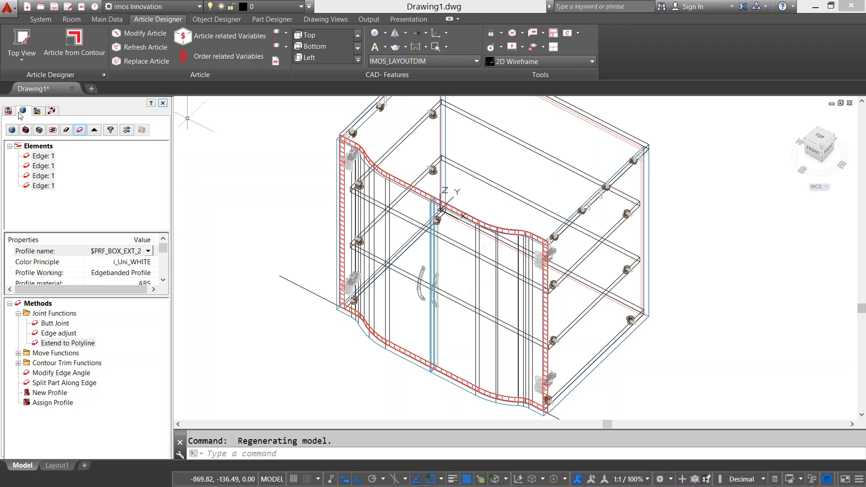
Step: Extend the front edges of both shelves to the contour polyline with a snap radius of 500
left_click(12, 130)
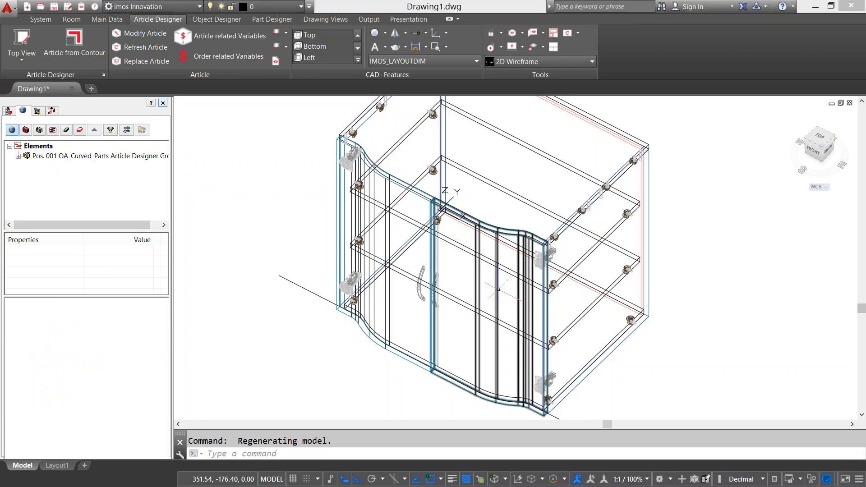
left_click(79, 132)
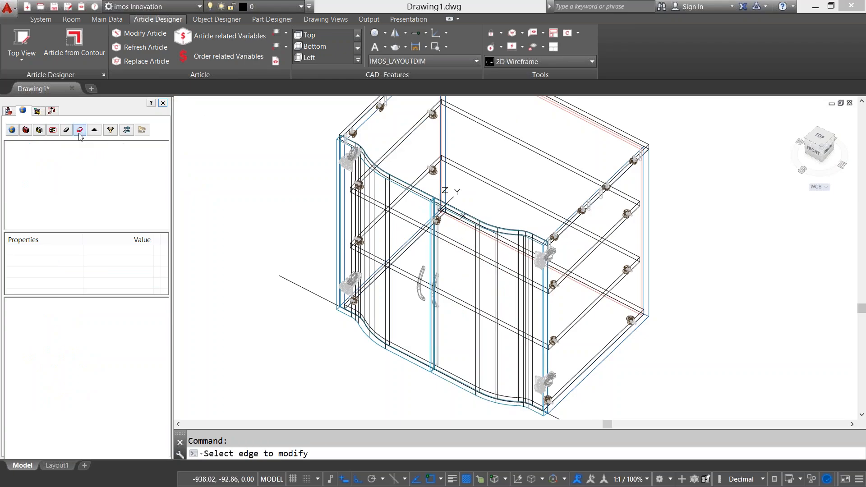
left_click(467, 248)
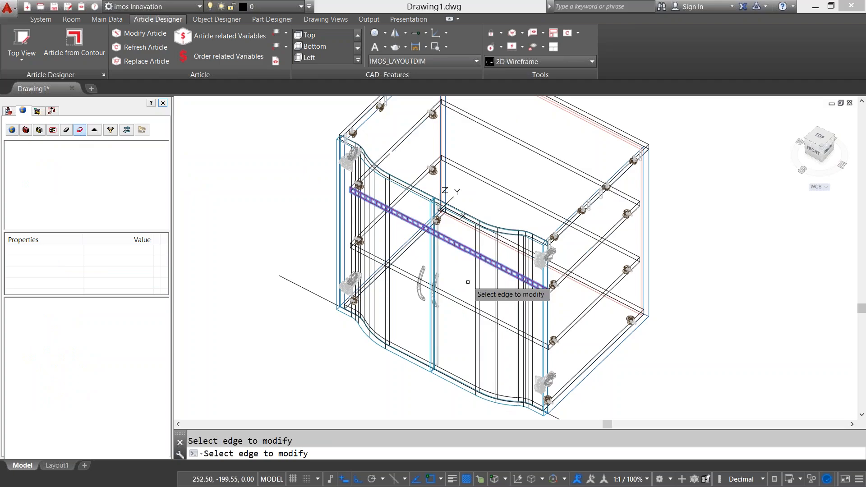
left_click(465, 302)
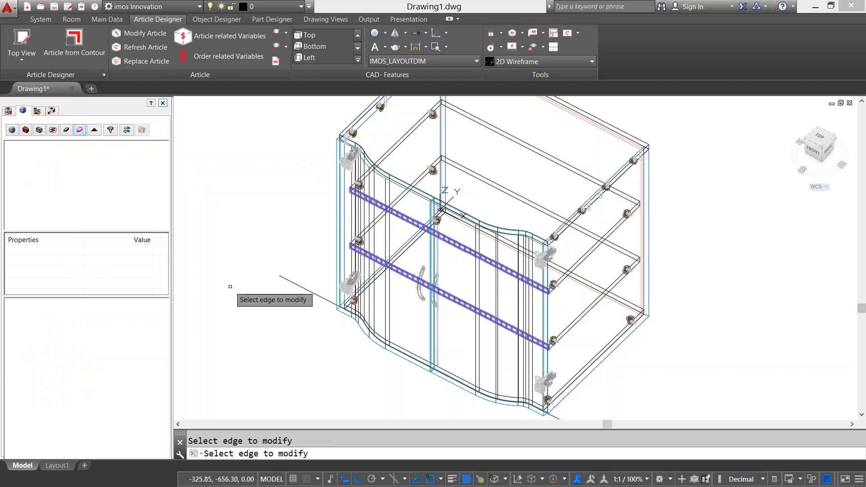
key("Escape")
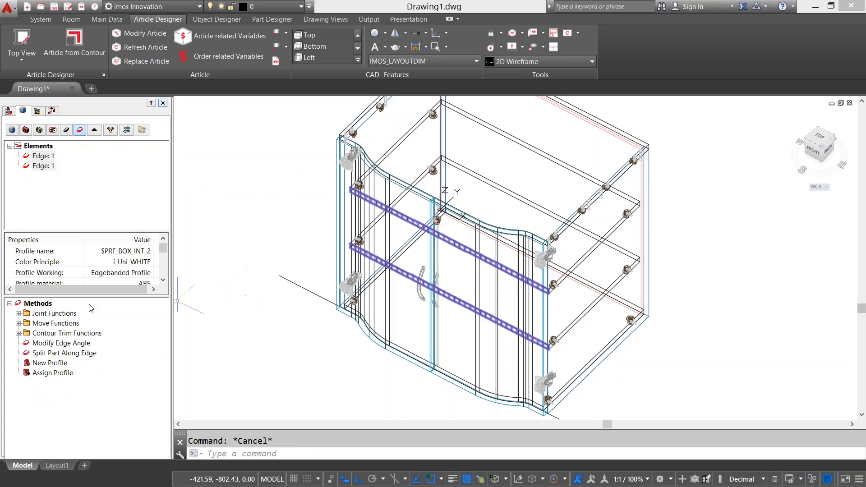
left_click(18, 313)
left_click(18, 313)
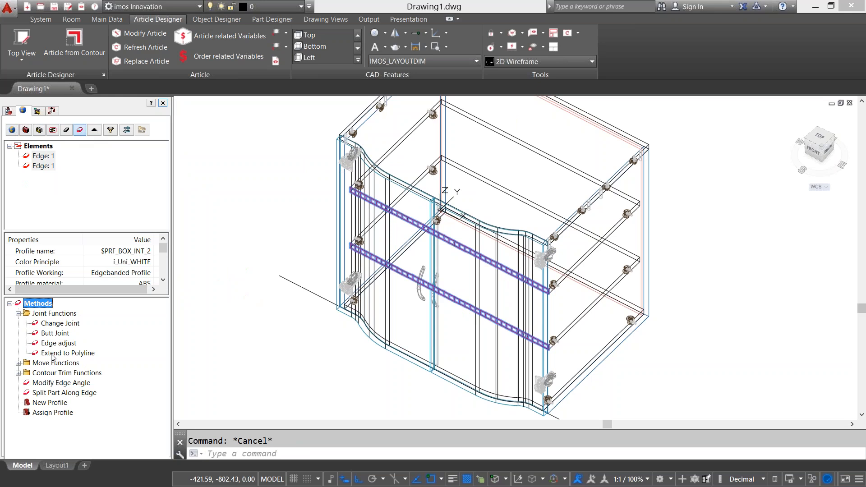
double_click(51, 354)
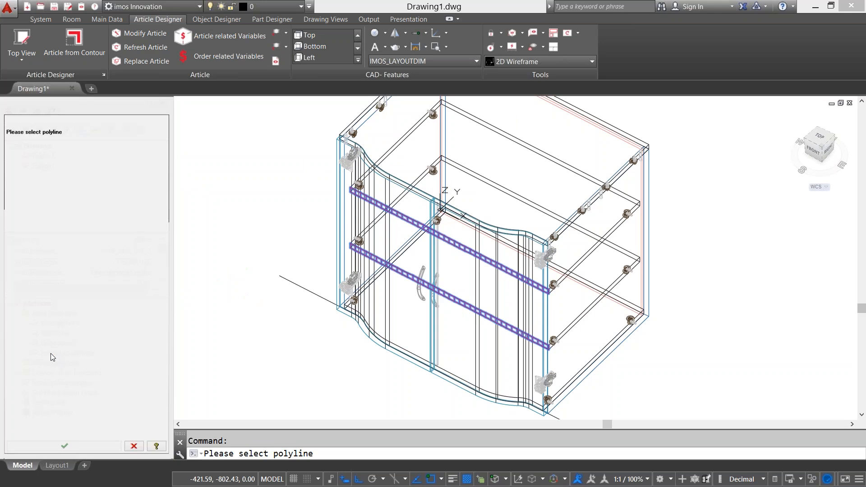
left_click(321, 297)
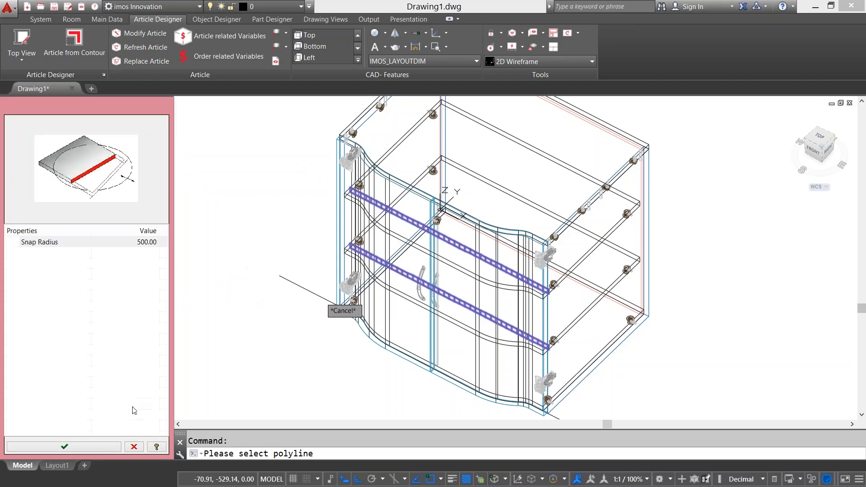
left_click(85, 447)
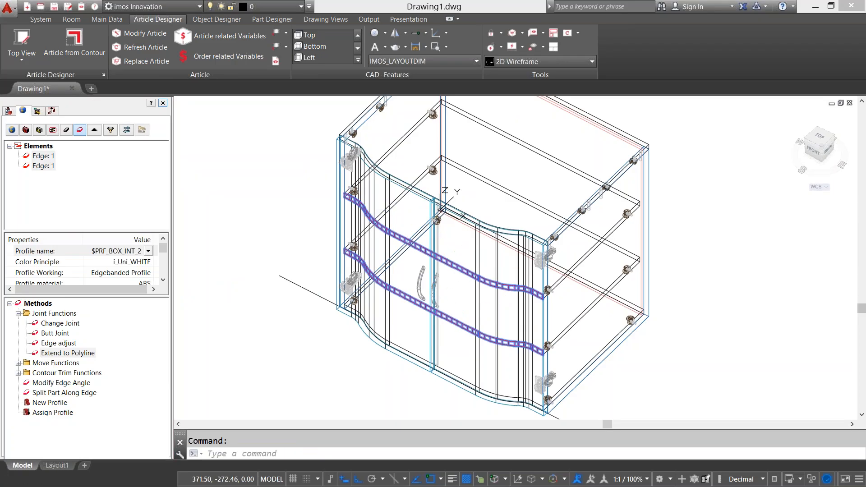
Step: Move the curved front edges of both shelves back with an offset of 20 and the connection scan enabled
middle_click_drag(445, 260, 559, 365, "shift")
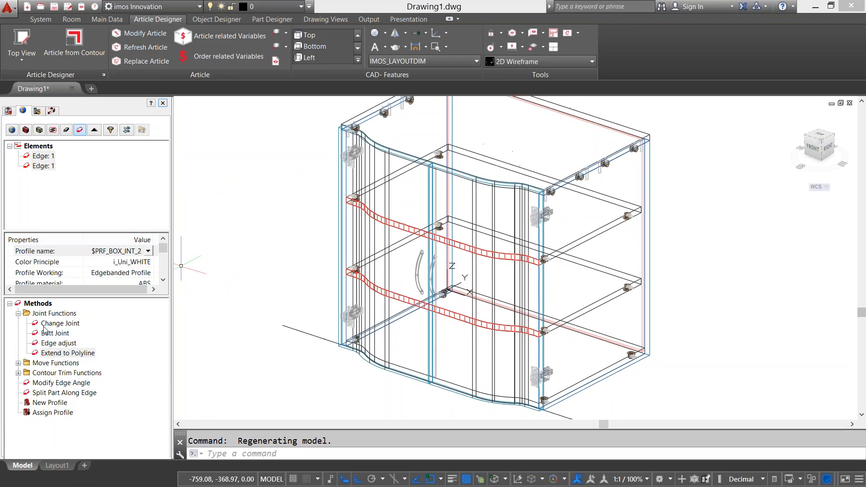
double_click(22, 314)
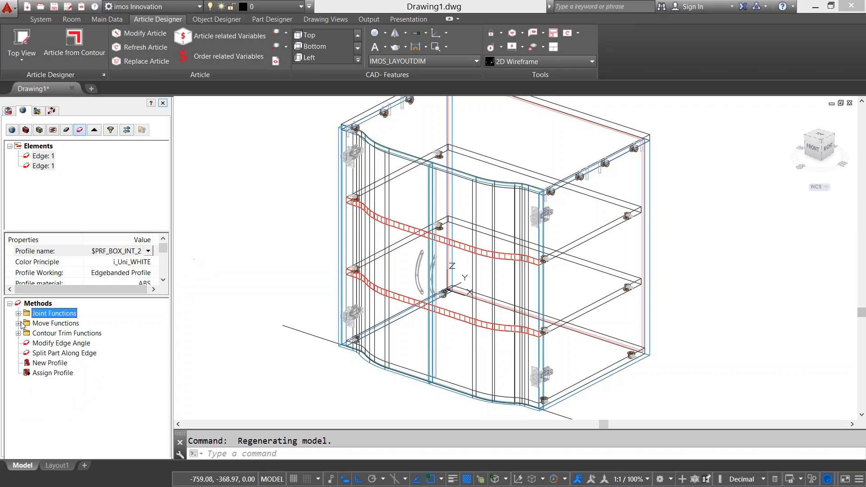
left_click(19, 324)
double_click(45, 333)
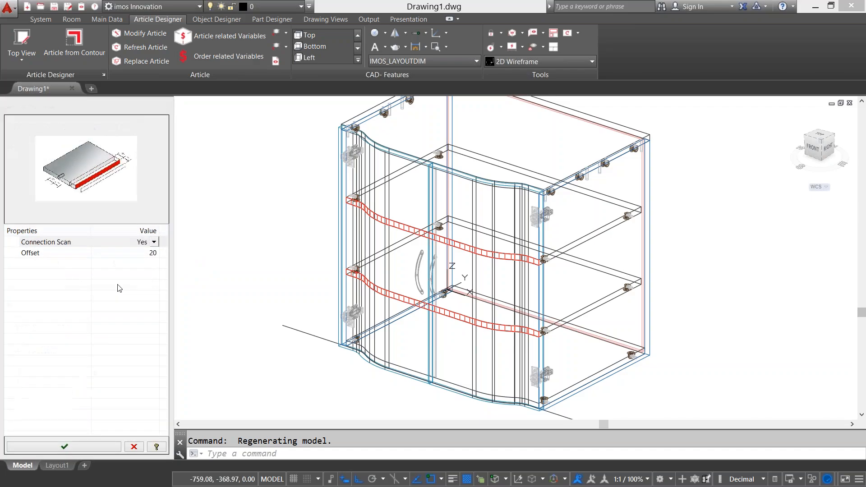
left_click(152, 253)
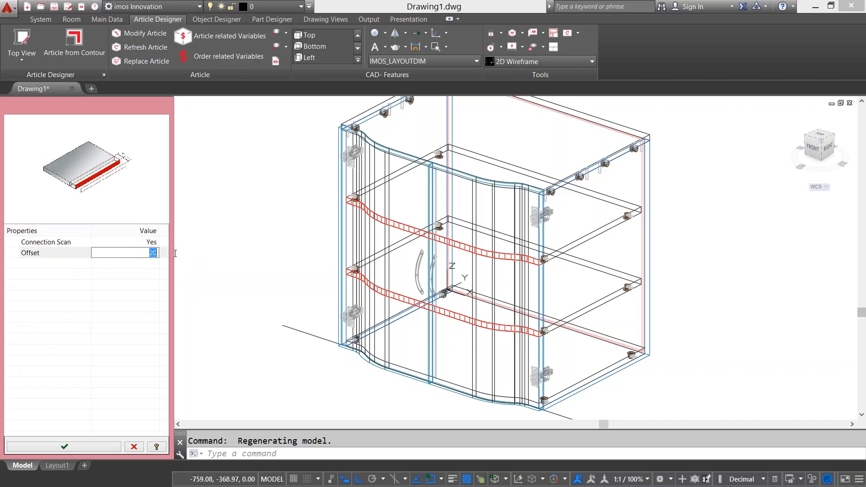
key("Return")
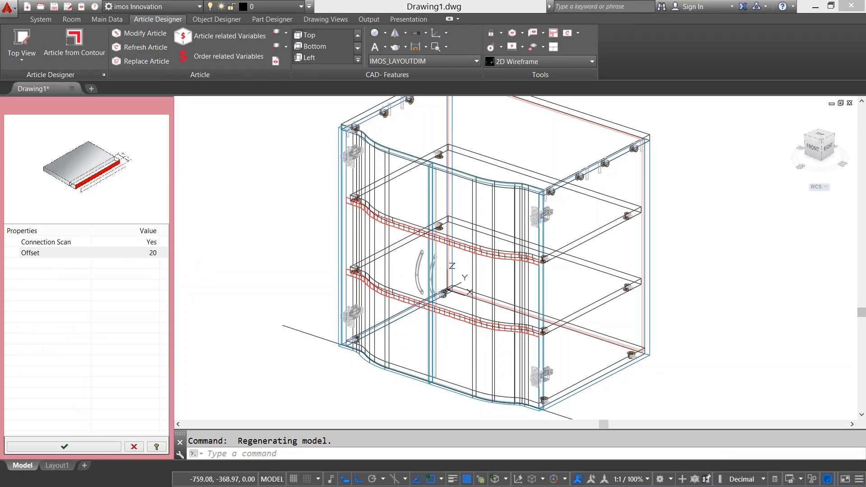
left_click(450, 235)
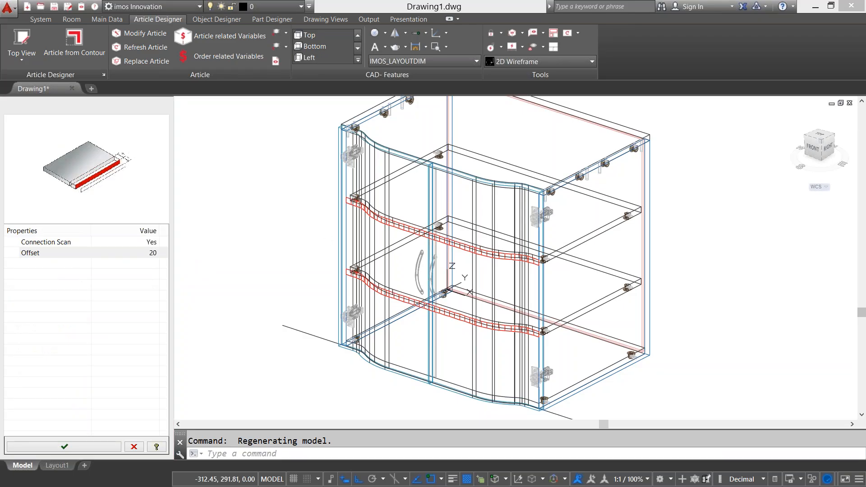
scroll(447, 239, "up", 1)
middle_click_drag(456, 237, 351, 233, "shift")
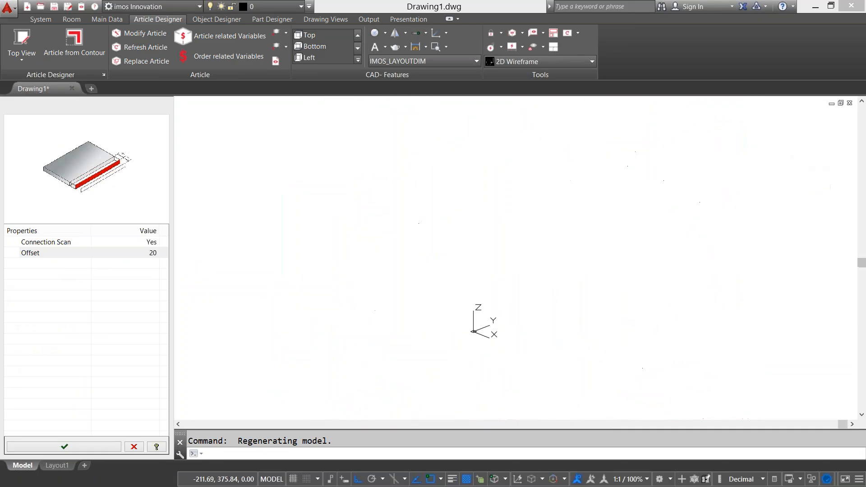
left_click(89, 446)
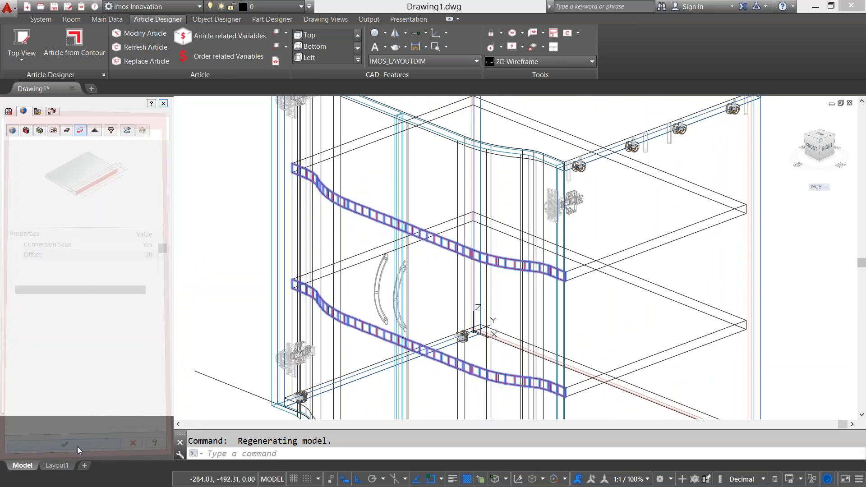
scroll(750, 104, "down", 1)
middle_click_drag(703, 143, 574, 193)
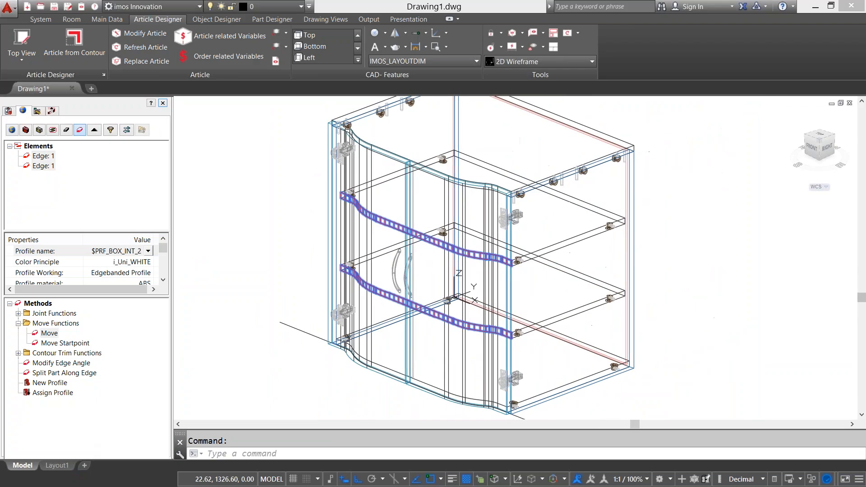
left_click(820, 141)
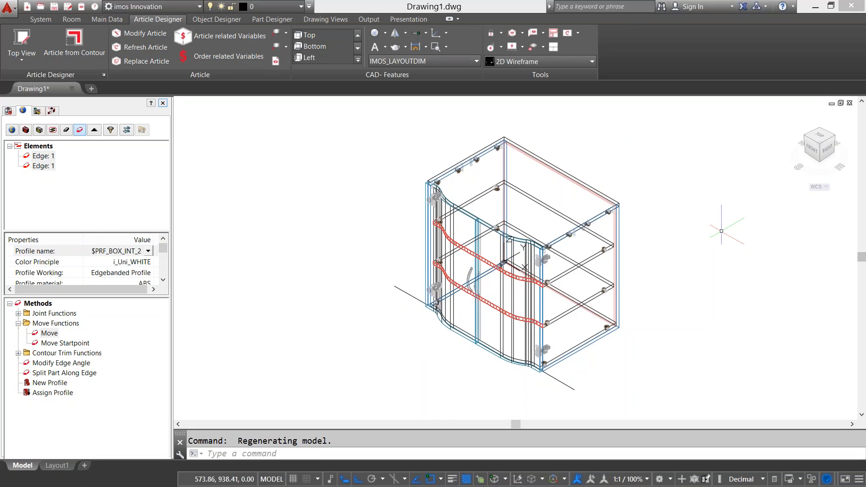
Step: Insert a second OA_Curved_Parts article beside the curved cabinet and compare the two from above
left_click(13, 111)
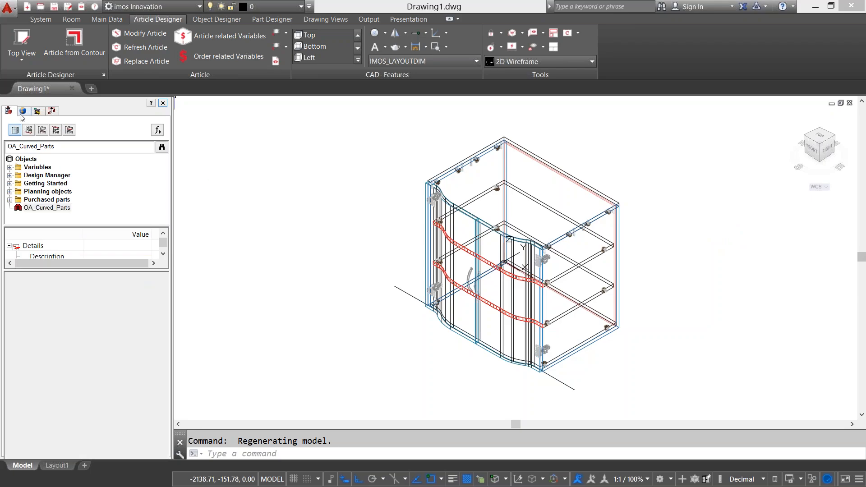
middle_click_drag(480, 247, 343, 242)
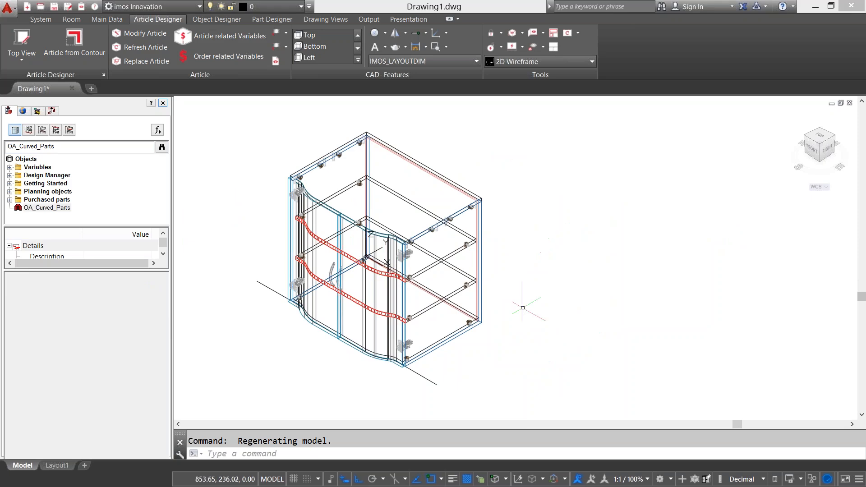
double_click(66, 209)
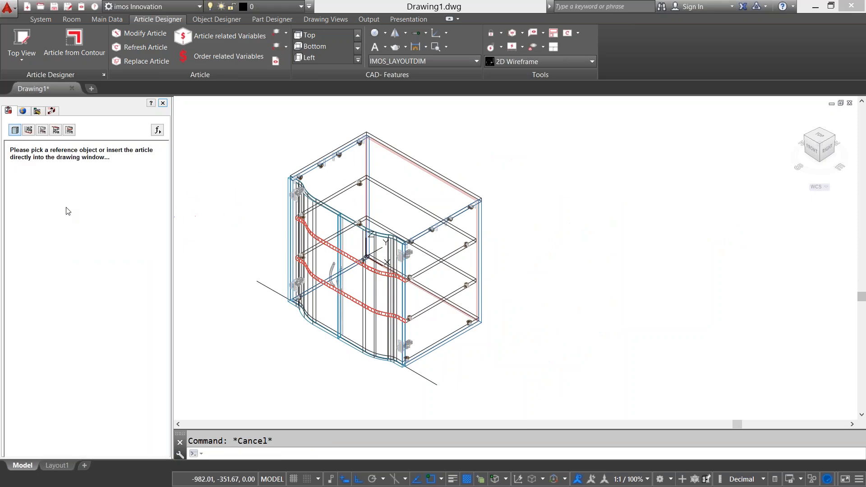
left_click(656, 280)
scroll(617, 316, "down", 1)
middle_click_drag(617, 316, 530, 285)
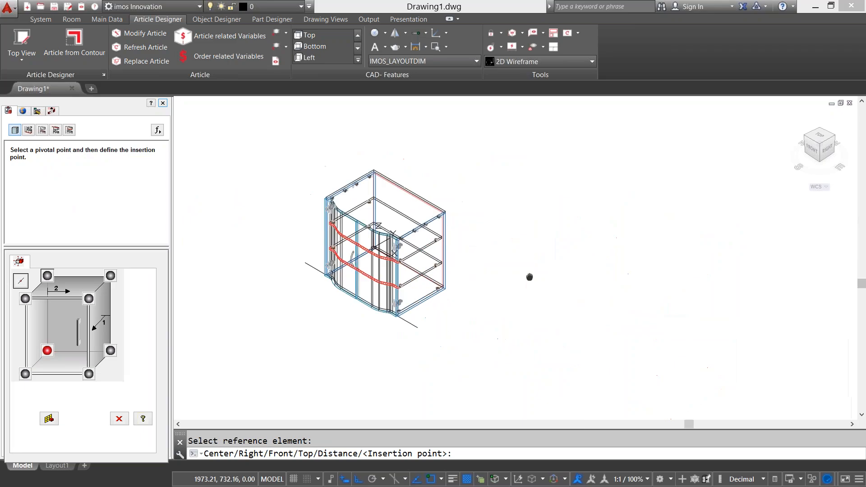
left_click(512, 326)
left_click(664, 337)
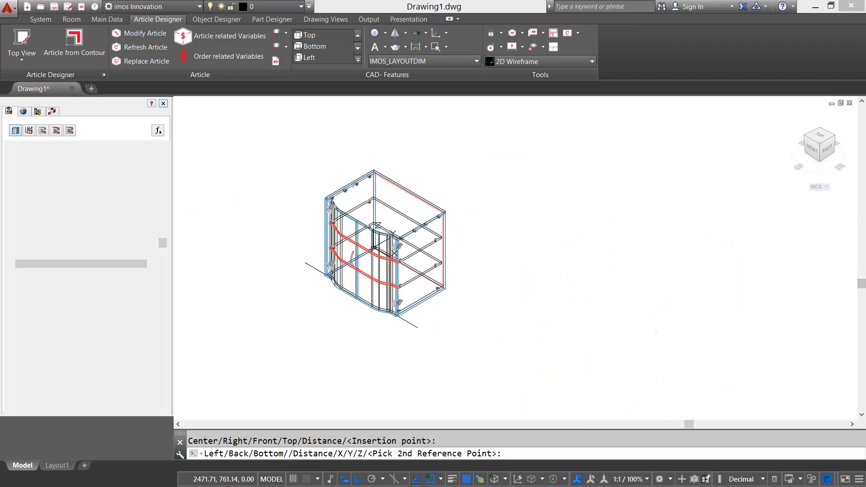
scroll(522, 308, "up", 1)
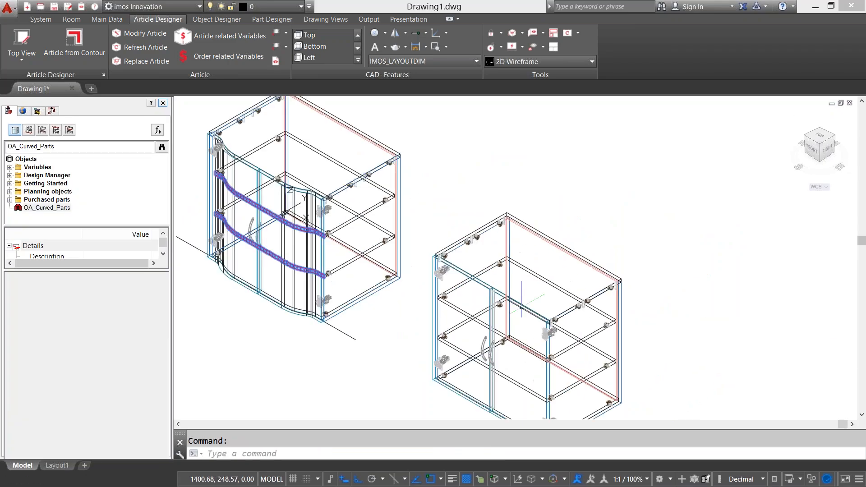
left_click(820, 135)
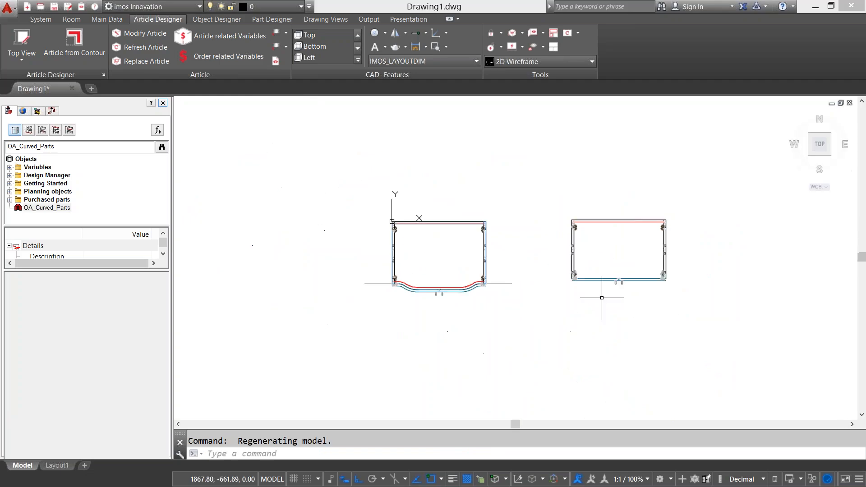
left_click(830, 154)
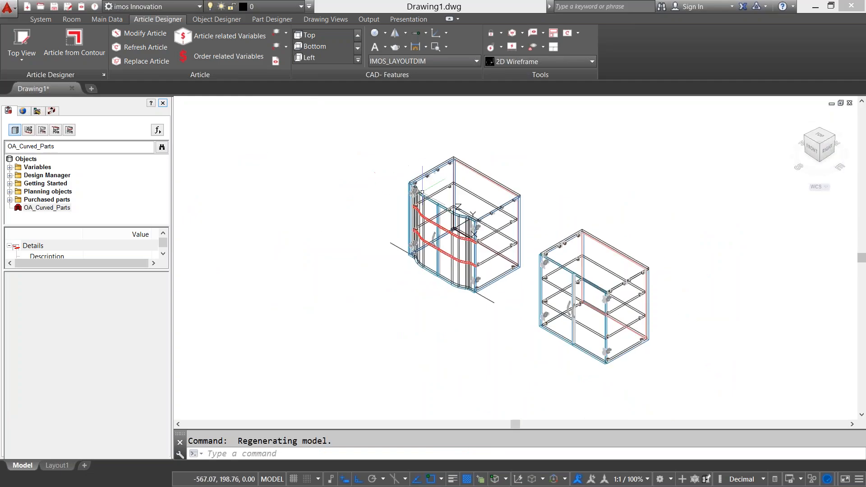
Step: List the drawing's articles and highlight the curved cabinet and the flat-fronted one in turn
left_click(22, 111)
left_click(11, 130)
left_click(80, 130)
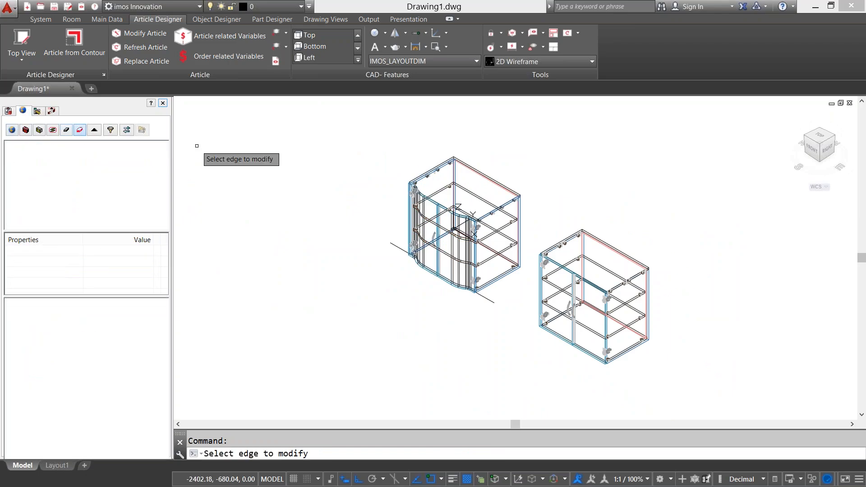
key("Escape")
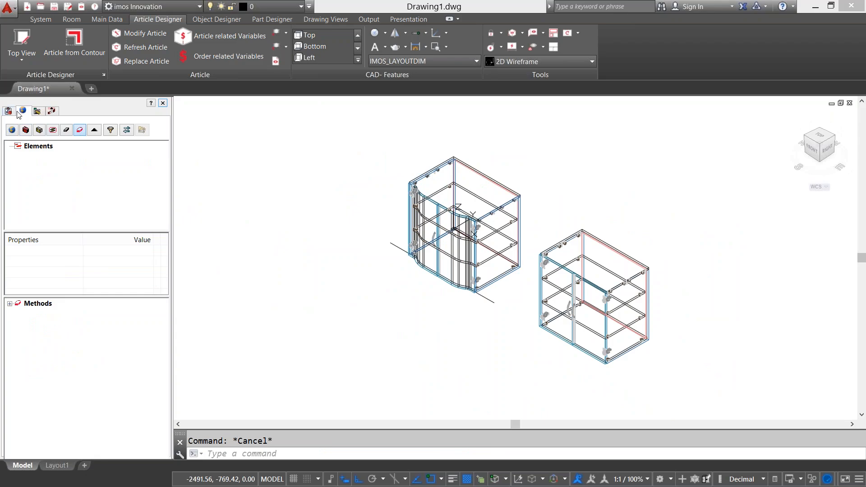
left_click(14, 130)
left_click(52, 156)
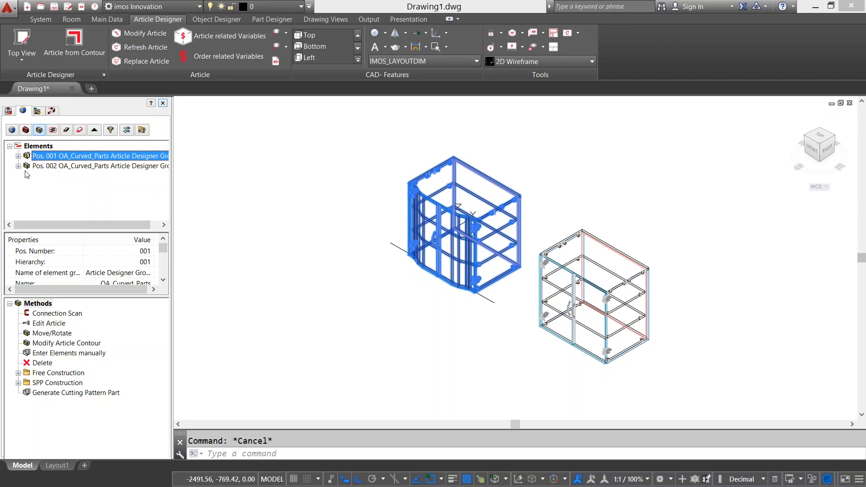
left_click(28, 166)
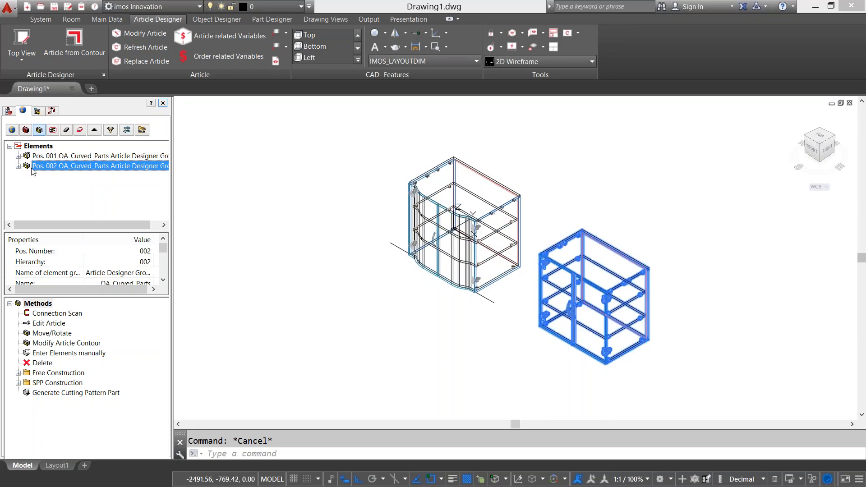
Step: Open the curved cabinet's article related modifications and examine which door parts entries 1 to 4 affect
left_click(60, 158)
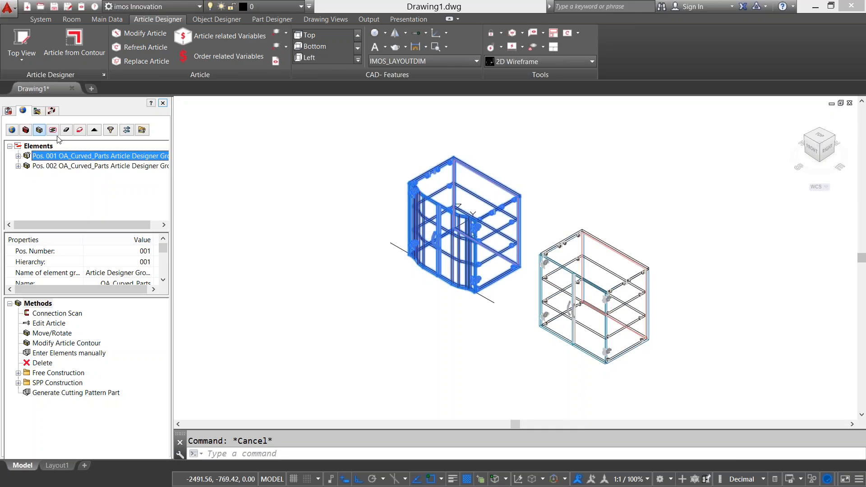
left_click(143, 130)
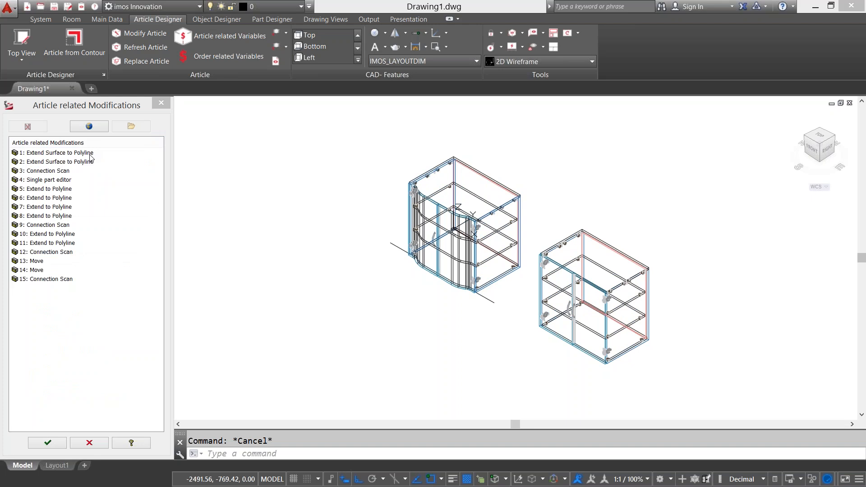
left_click(62, 154)
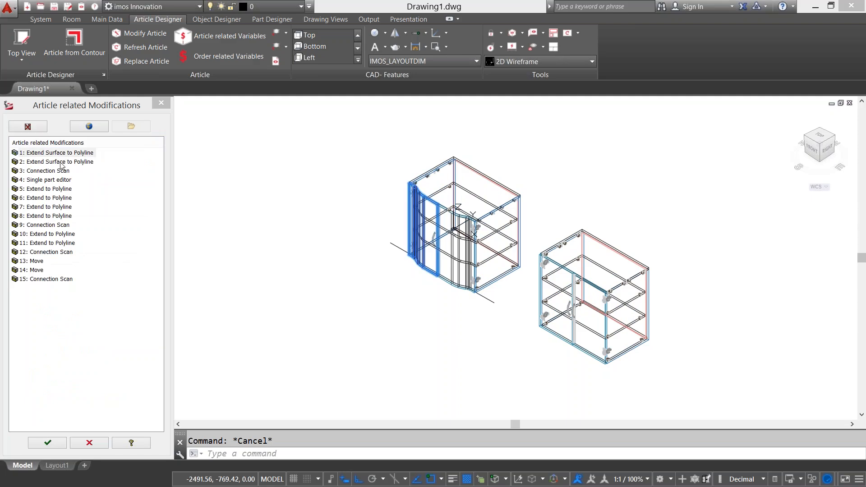
left_click(61, 162)
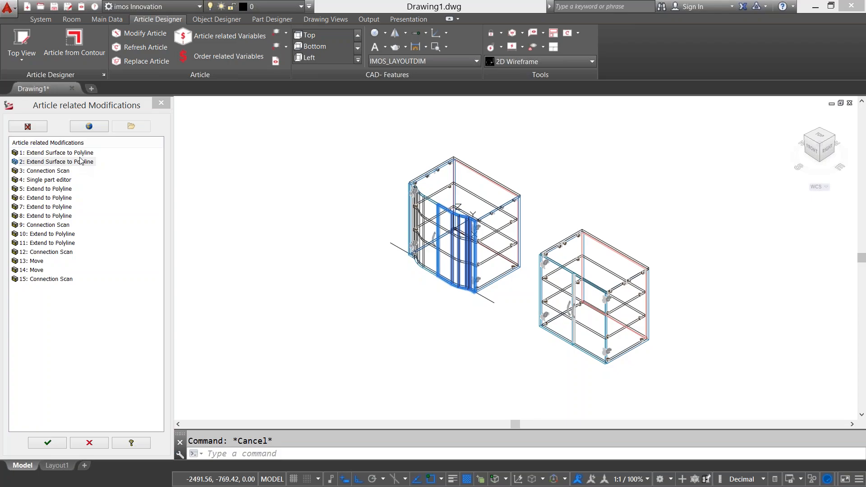
left_click(47, 172)
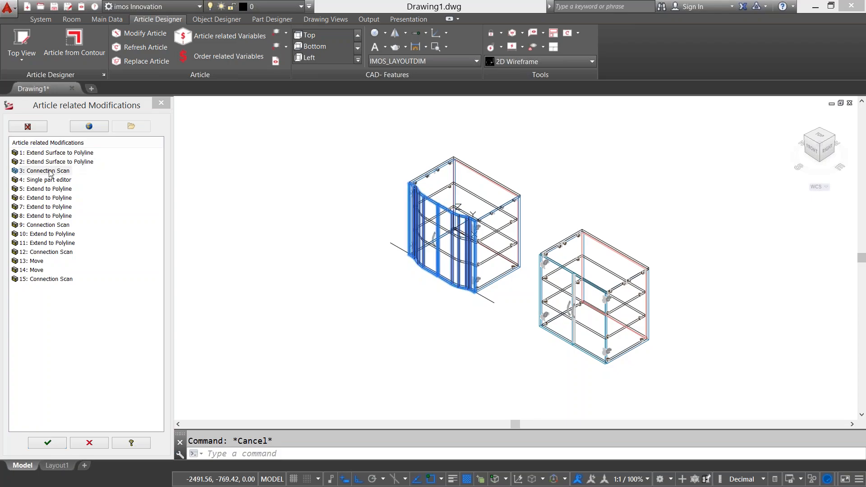
scroll(538, 198, "up", 5)
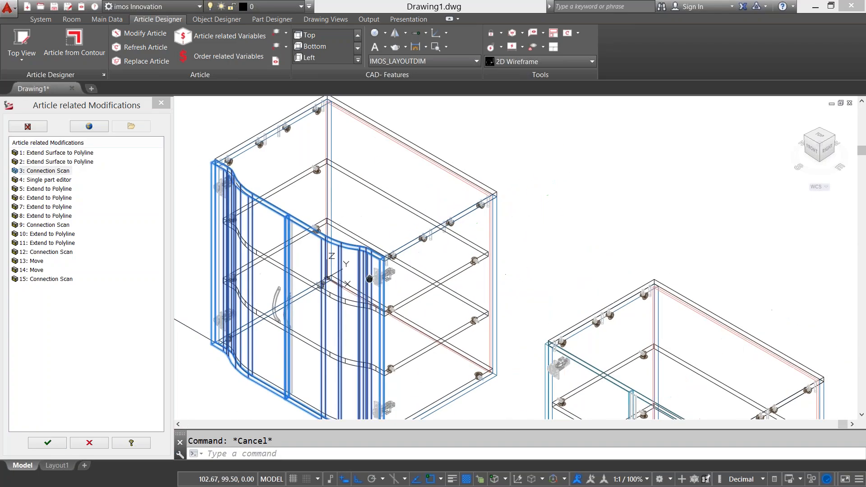
scroll(370, 279, "up", 2)
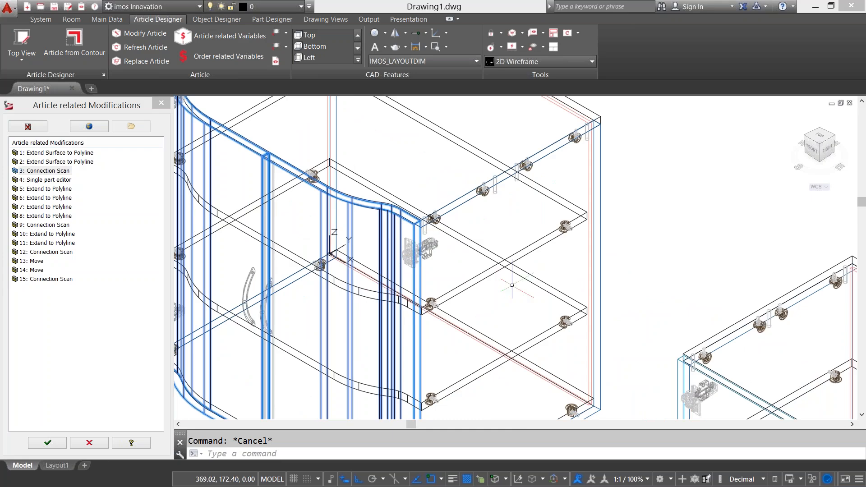
scroll(329, 243, "down", 2)
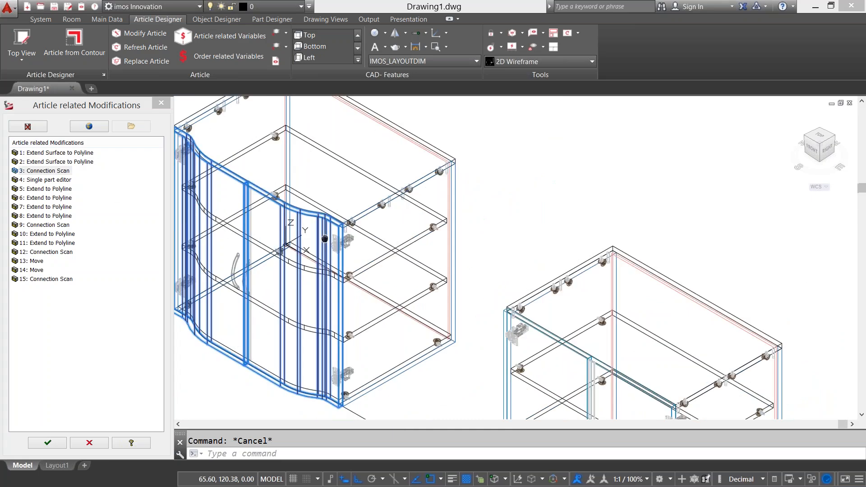
middle_click_drag(325, 238, 434, 245)
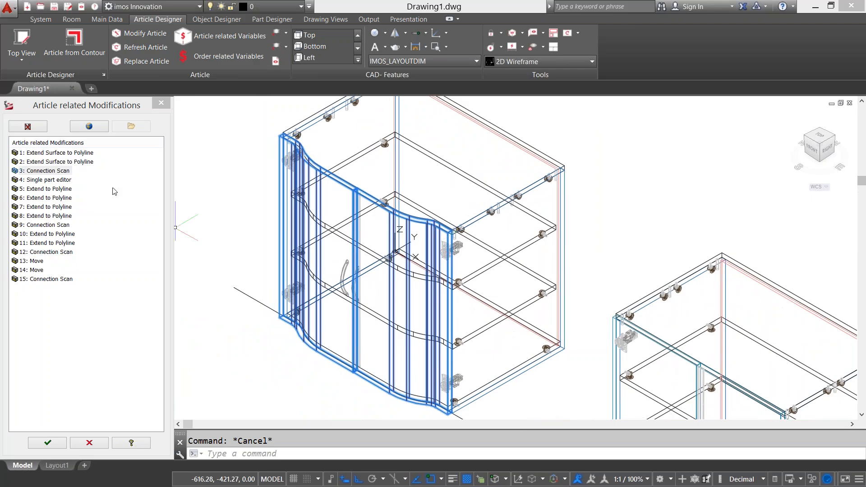
left_click(66, 170)
left_click(59, 181)
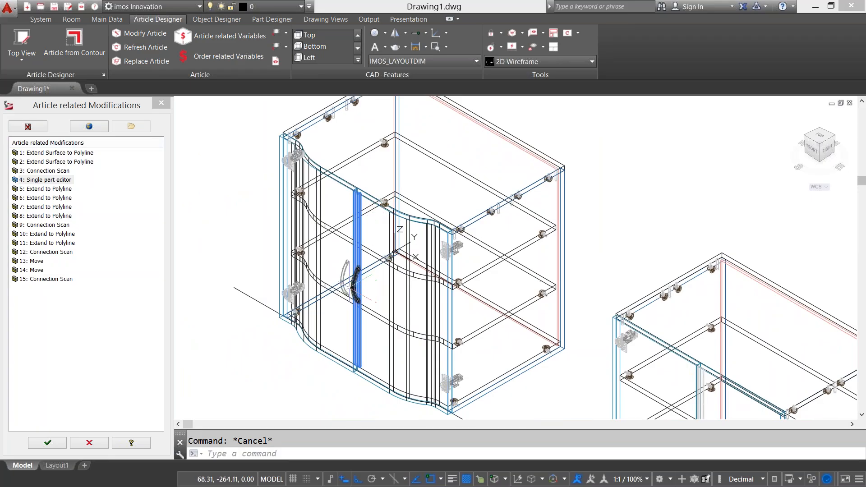
Step: Examine which carcass panels the Extend to Polyline entries 5 to 8 and Connection Scan entry 9 affect
left_click(44, 190)
left_click(48, 199)
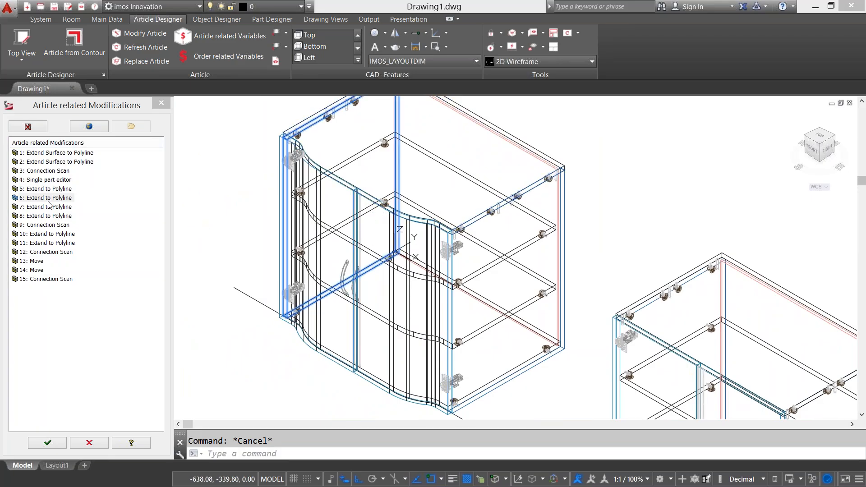
left_click(51, 208)
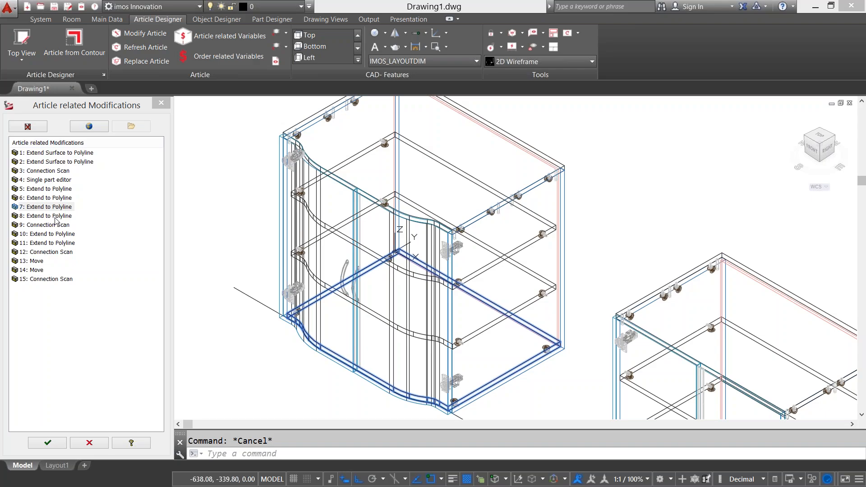
left_click(55, 218)
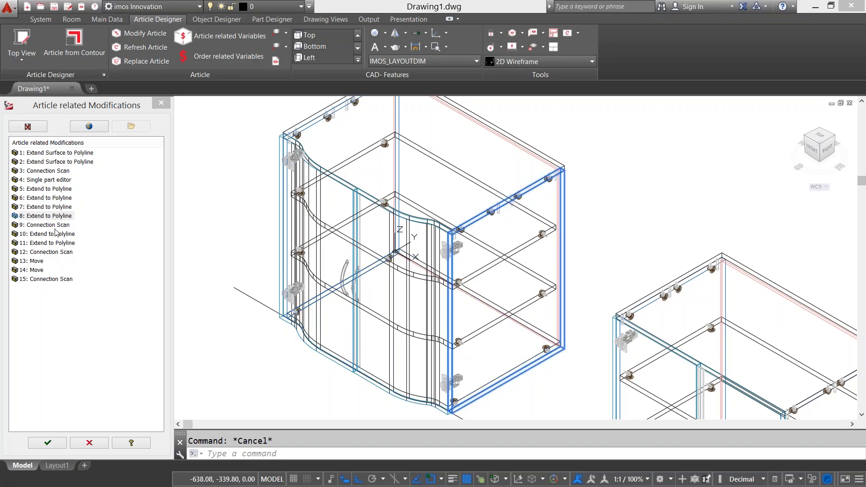
left_click(56, 229)
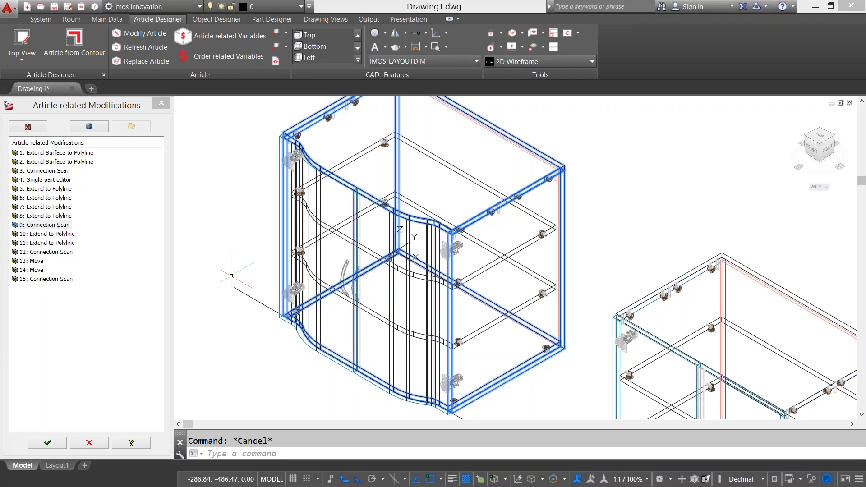
Step: Examine which shelves the Extend to Polyline entries 10 and 11 and Connection Scan entry 12 affect
left_click(62, 235)
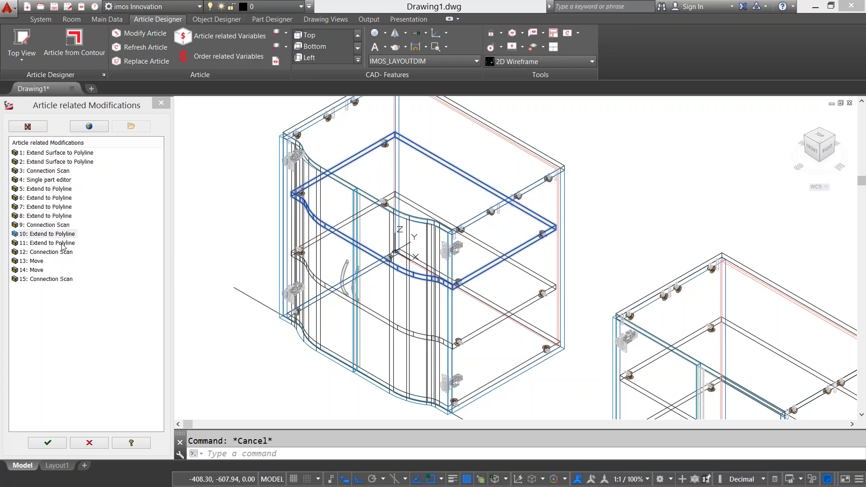
left_click(62, 235)
left_click(62, 235)
left_click(64, 243)
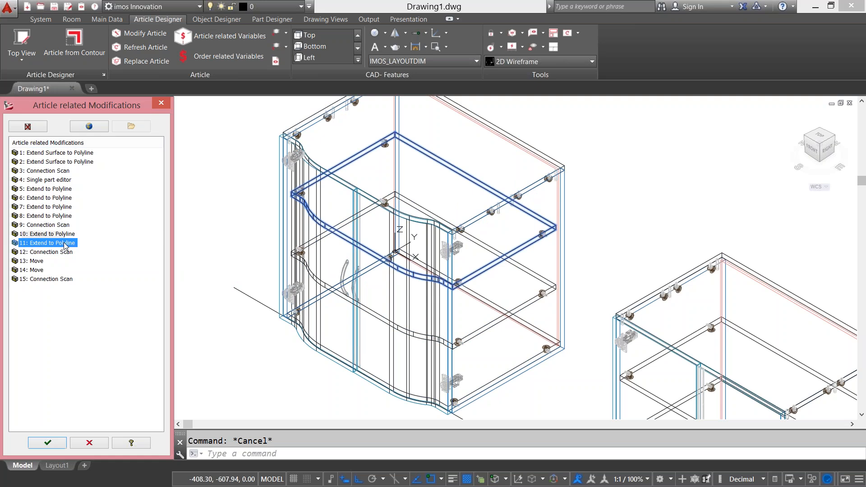
left_click(63, 236)
left_click(62, 245)
left_click(60, 253)
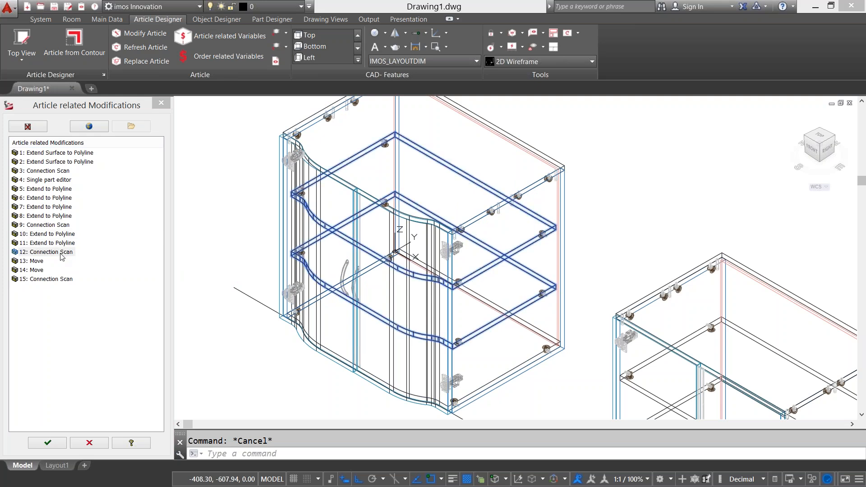
Step: Examine which shelves the Move entries 13 and 14 and Connection Scan entry 15 affect, and close the modifications list
left_click(39, 263)
left_click(39, 279)
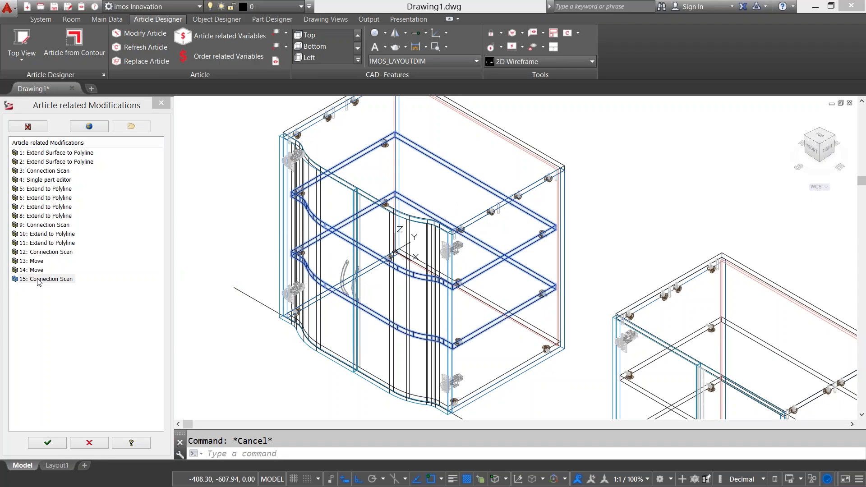
left_click(33, 263)
left_click(34, 271)
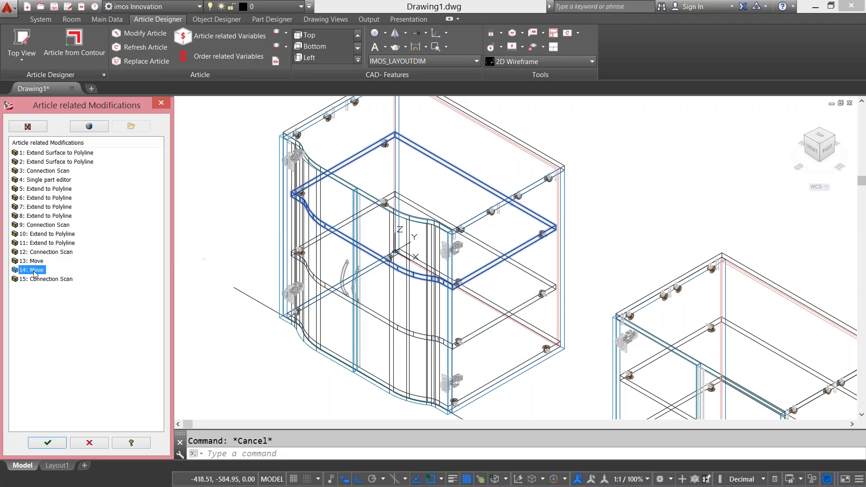
left_click(34, 262)
left_click(35, 271)
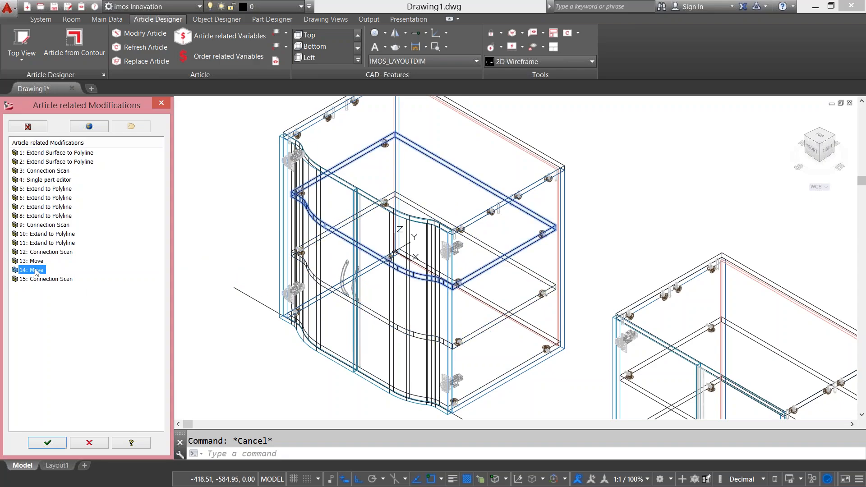
left_click(65, 280)
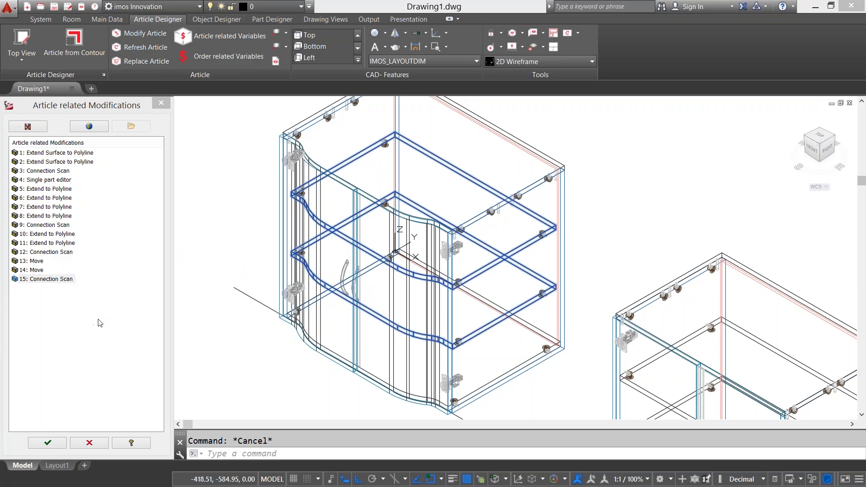
scroll(253, 273, "down", 4)
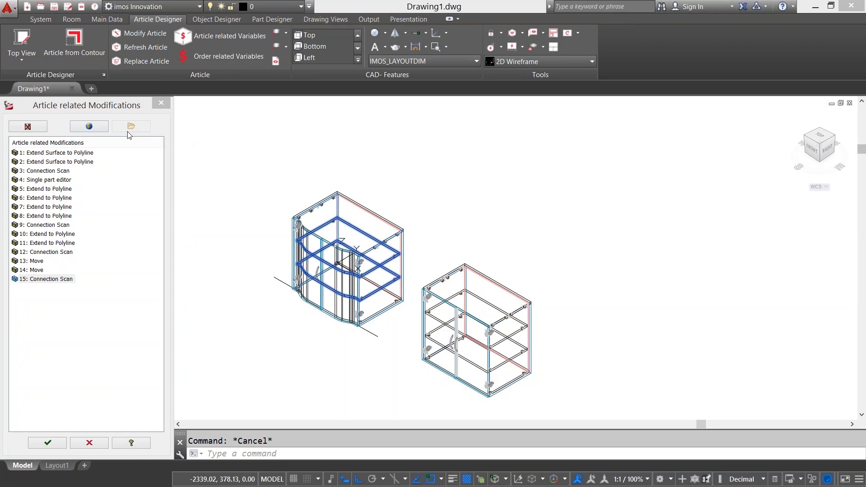
left_click(163, 104)
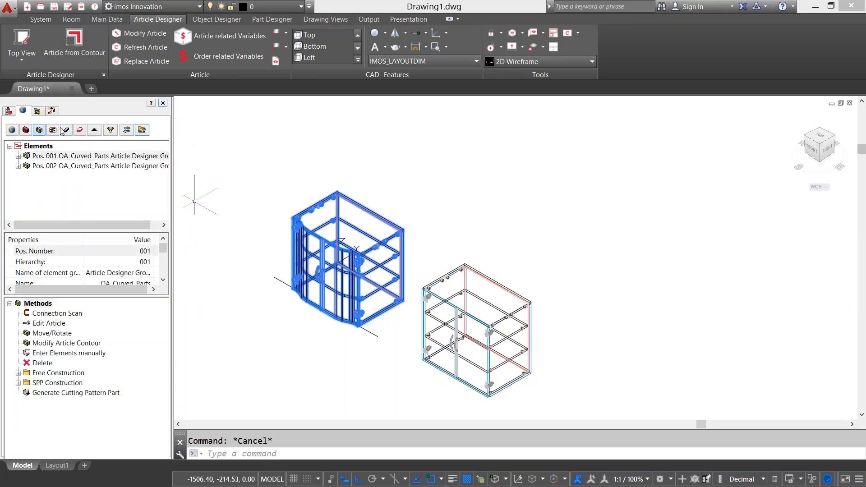
Step: Clear the article selection and save the drawing as order _OA_Curved_Parts, overwriting the existing order folder
left_click(13, 131)
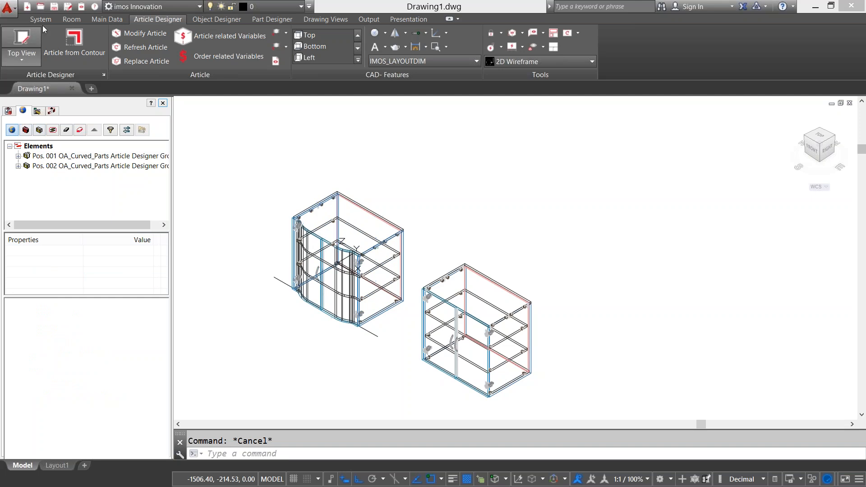
left_click(52, 8)
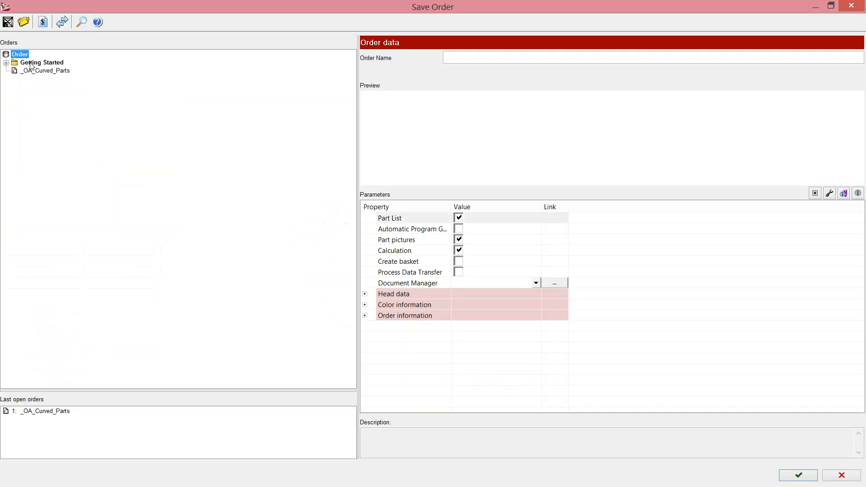
left_click(37, 71)
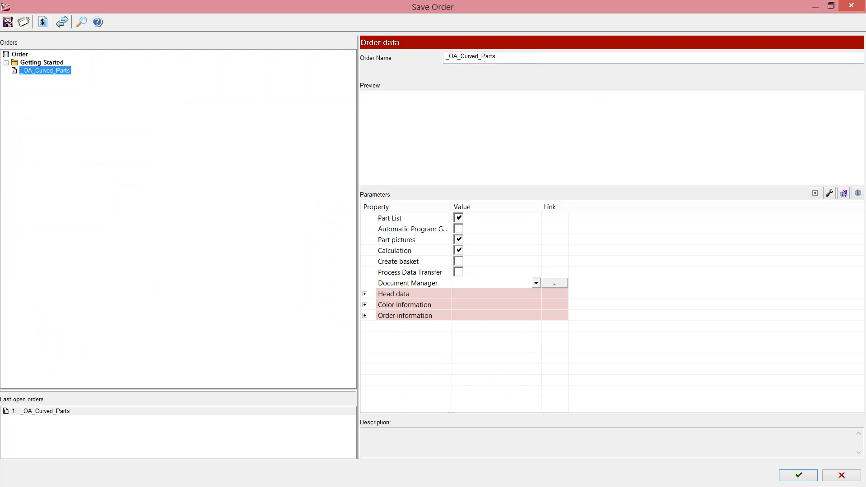
left_click(792, 478)
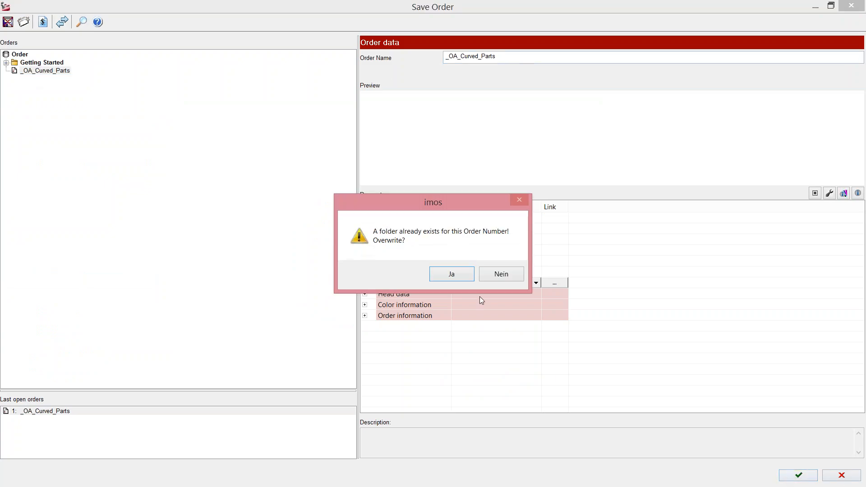
left_click(465, 277)
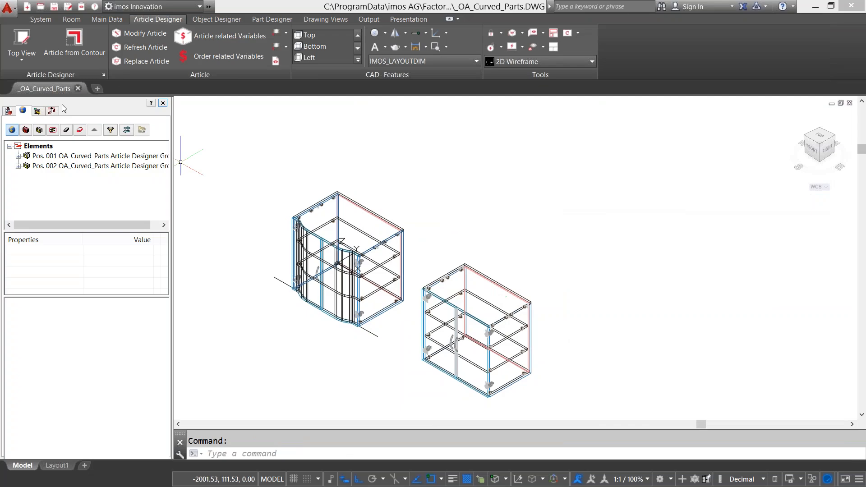
Step: Transfer all of the curved cabinet's modifications into the global recording for OA_Curved_Parts and regenerate the other articles using it
left_click(135, 156)
left_click(142, 130)
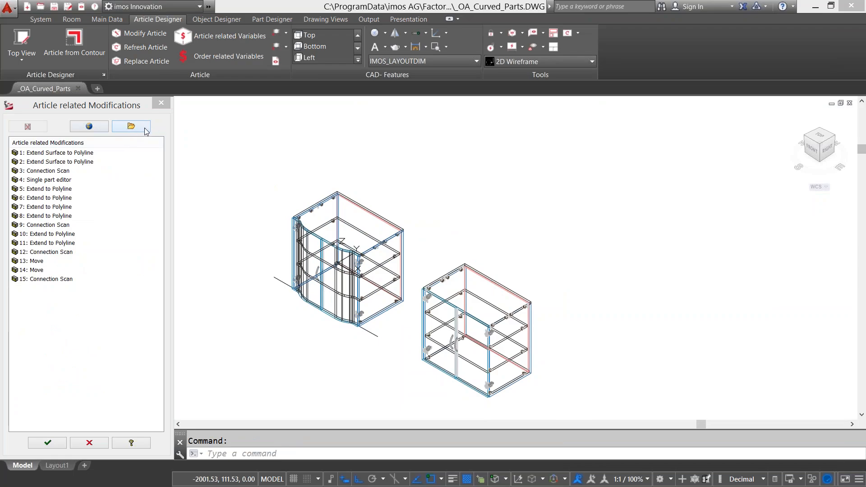
left_click(99, 130)
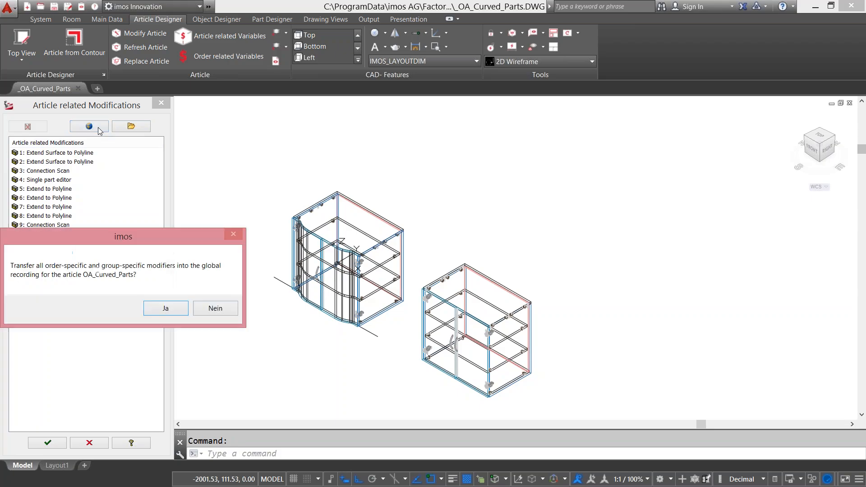
left_click(156, 309)
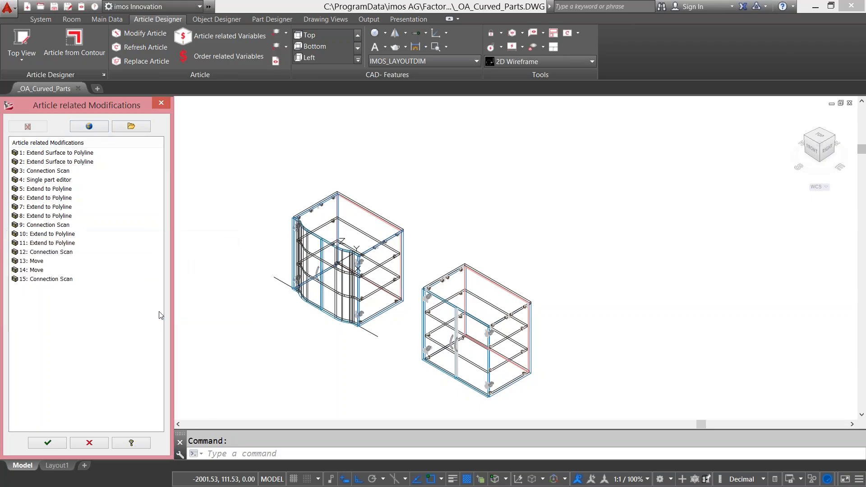
left_click(46, 445)
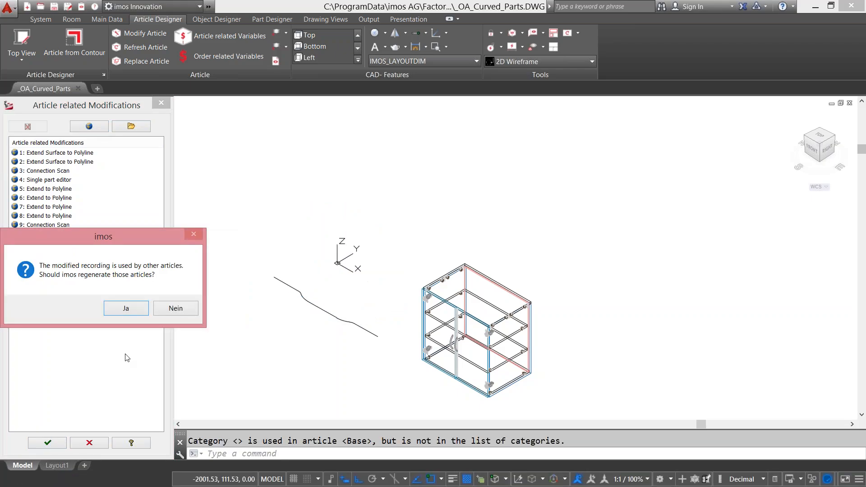
left_click(125, 308)
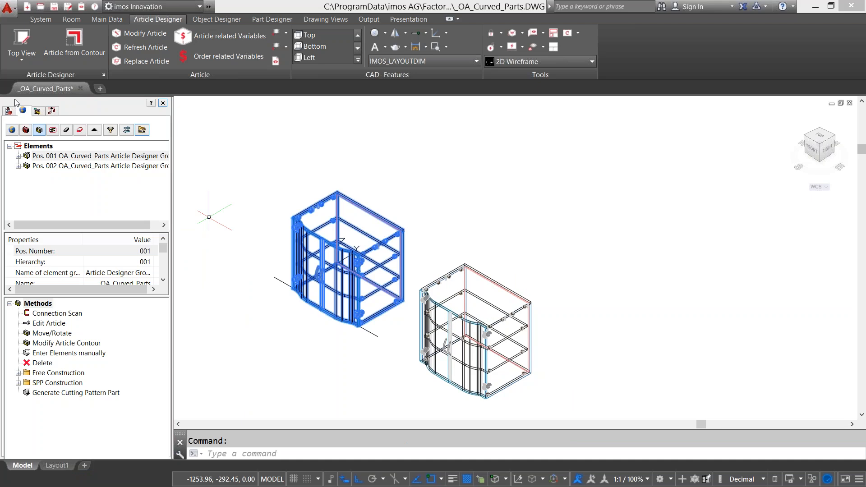
Step: Create a new drawing and insert the OA_Curved_Parts article at the origin with its default height 750, width 800 and depth 500
left_click(9, 113)
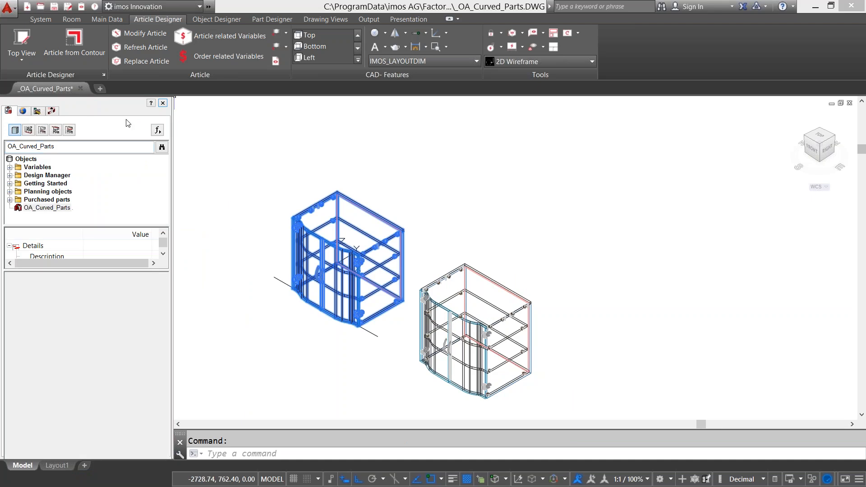
left_click(100, 90)
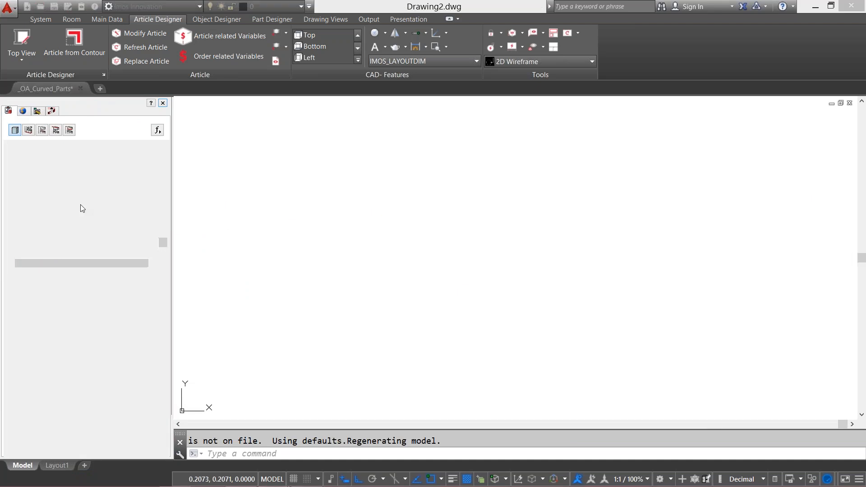
double_click(47, 208)
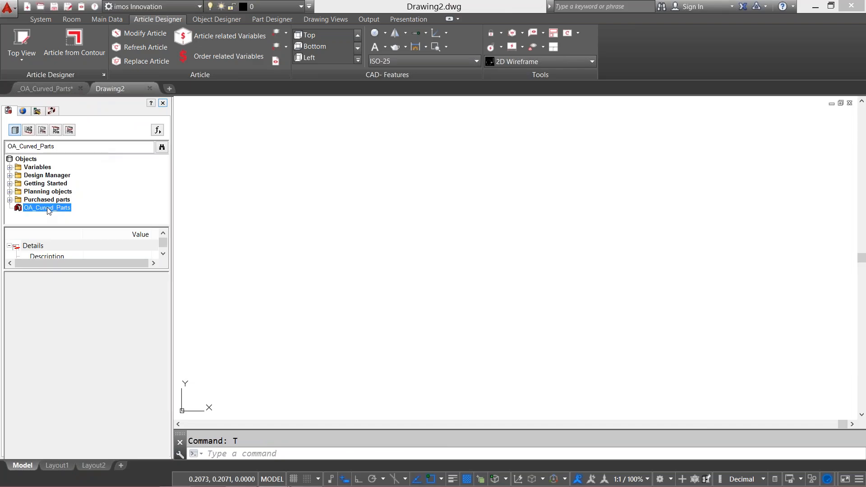
scroll(386, 191, "down", 10)
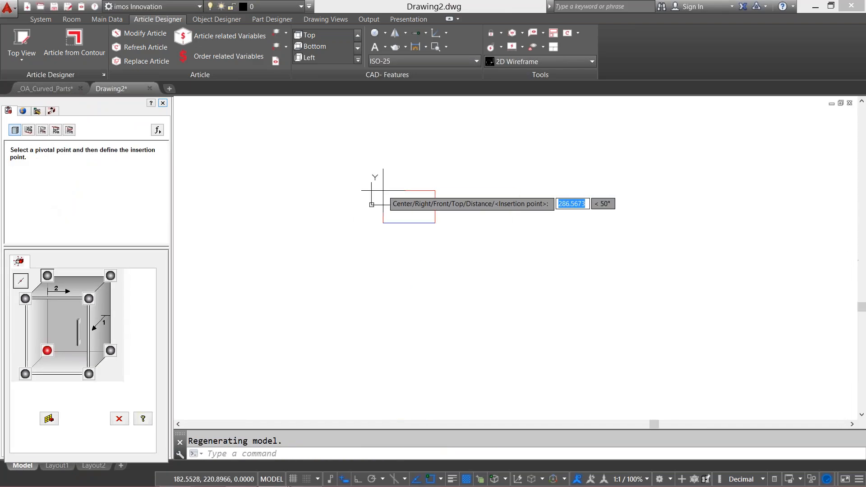
scroll(371, 204, "up", 2)
left_click(371, 204)
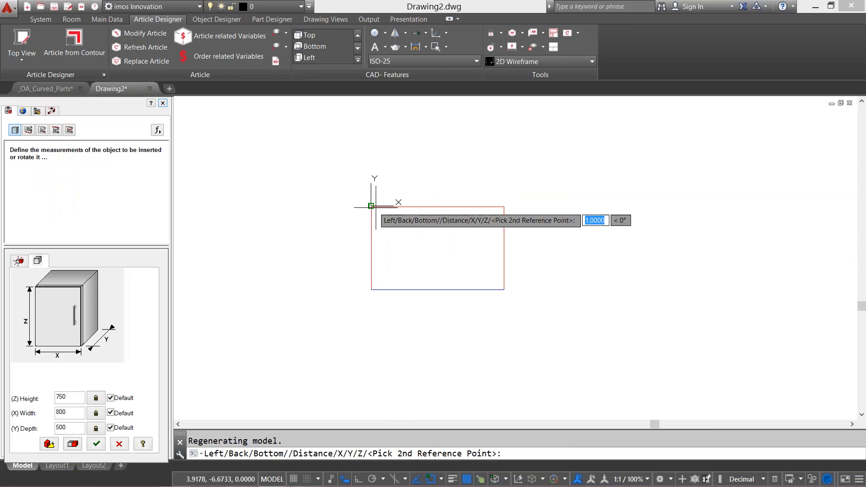
key("Return")
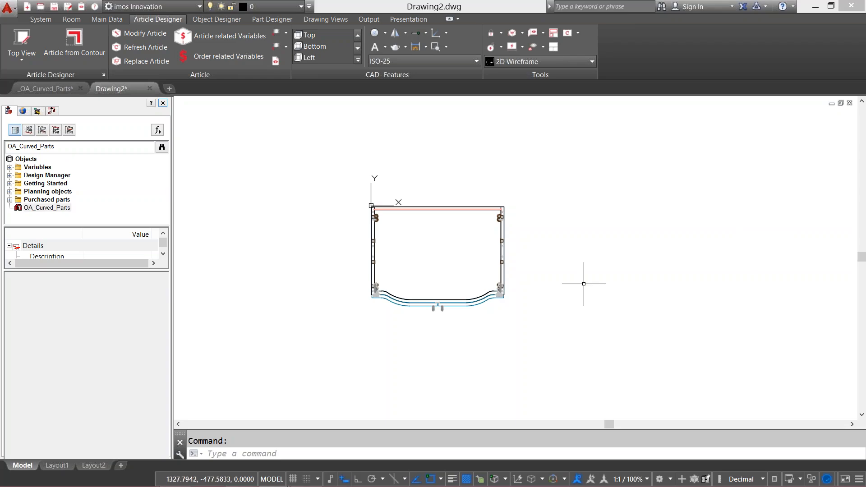
middle_click_drag(483, 278, 430, 175, "shift")
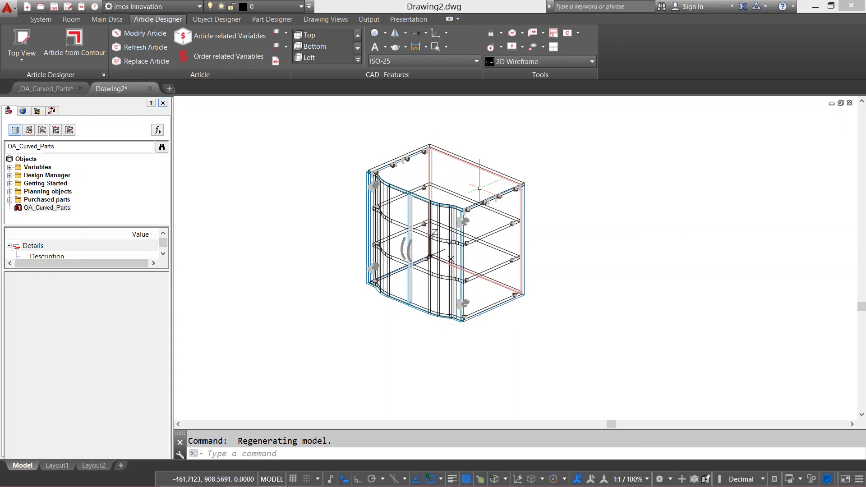
scroll(473, 195, "down", 1)
mouse_move(473, 195)
middle_mouse_down()
mouse_move(477, 215)
mouse_move(477, 198)
middle_mouse_up()
scroll(476, 215, "up", 2)
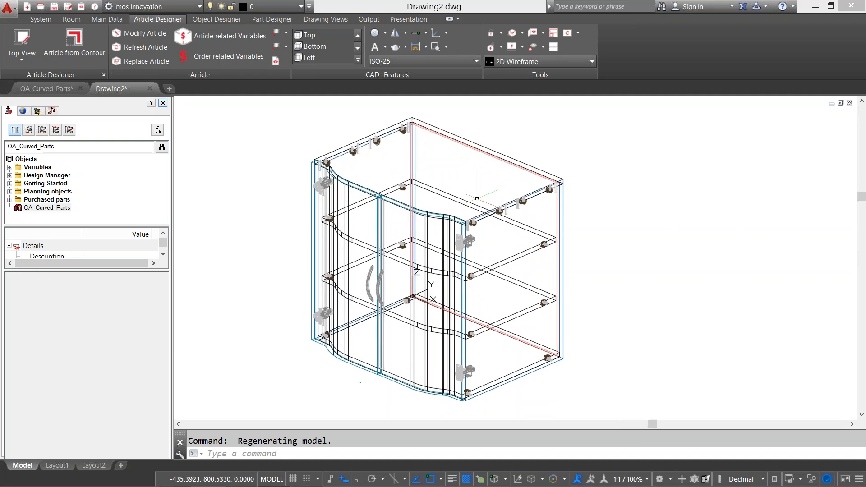